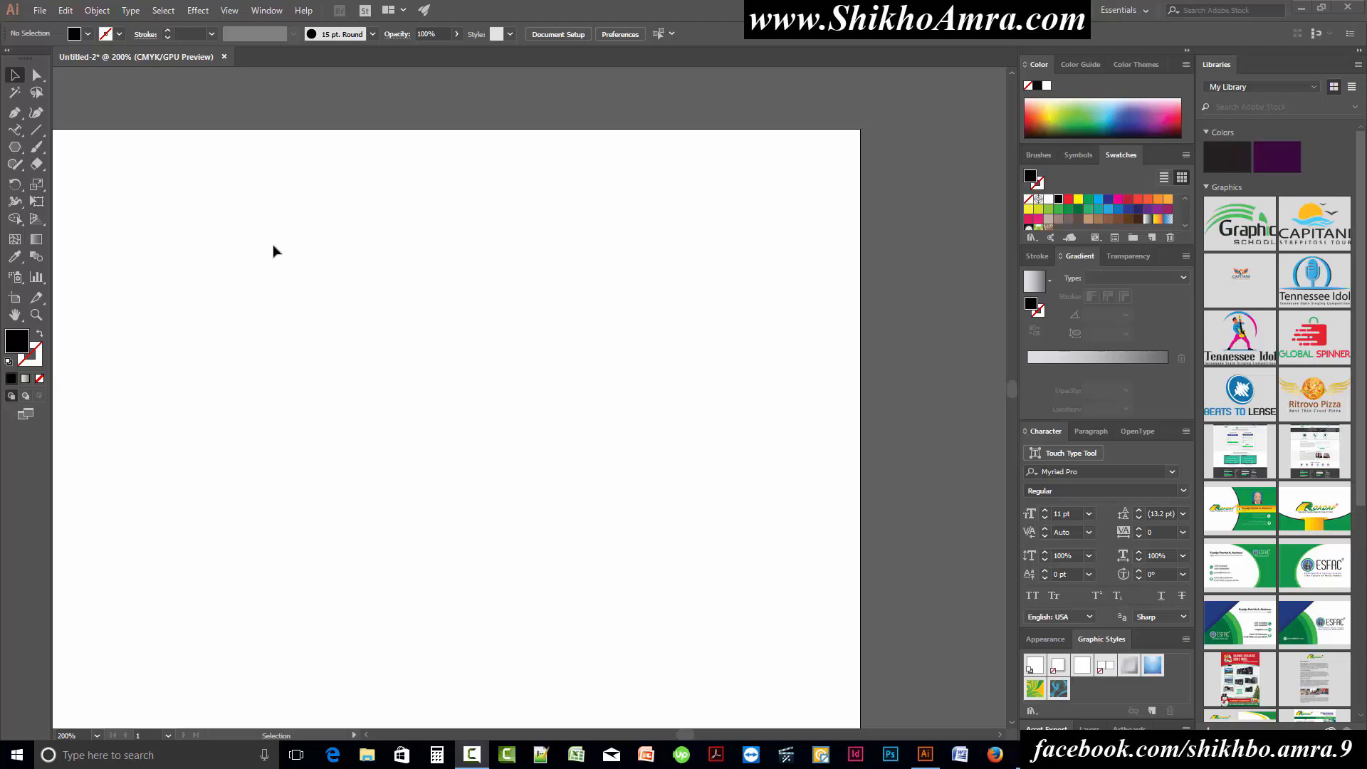
Try to start text on the empty artboard with the Type on a Path tool and dismiss the alert.
left_click(14, 130)
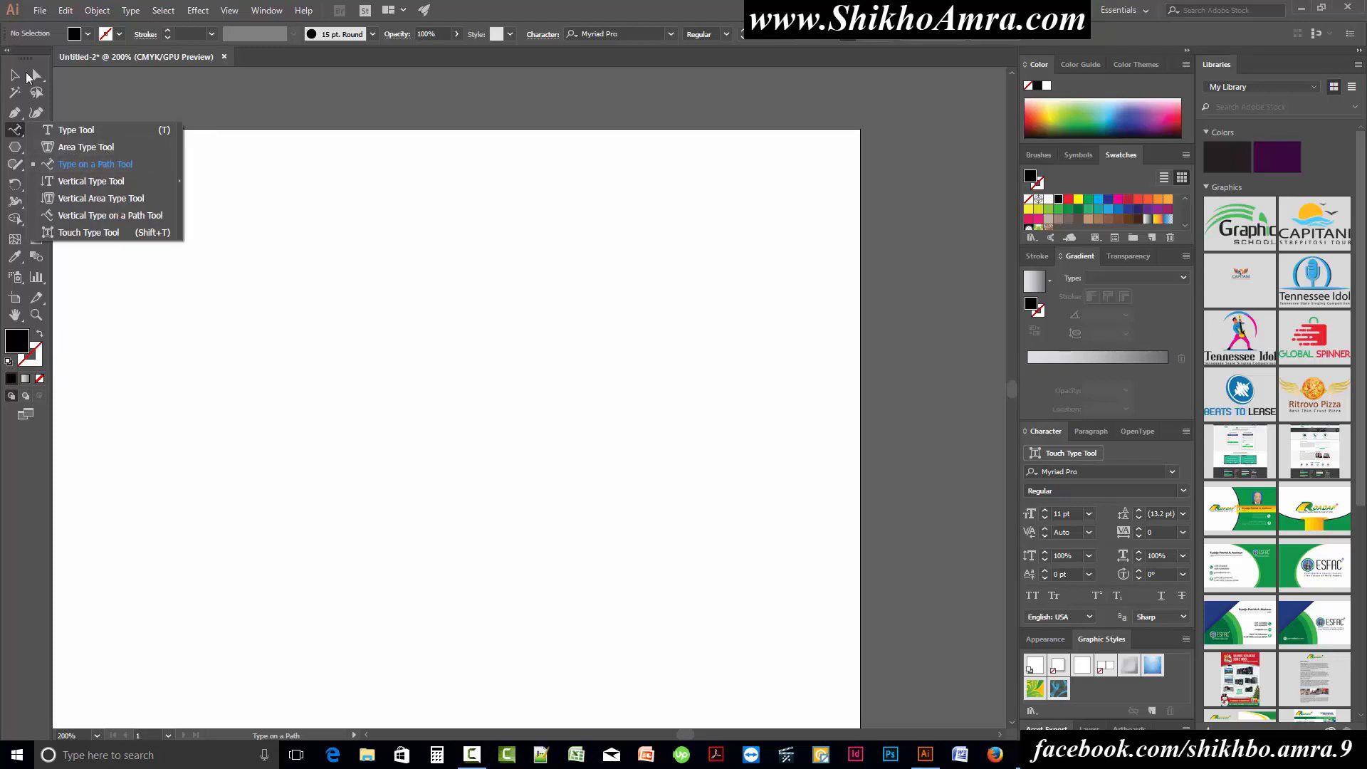
left_click(16, 79)
left_click(15, 79)
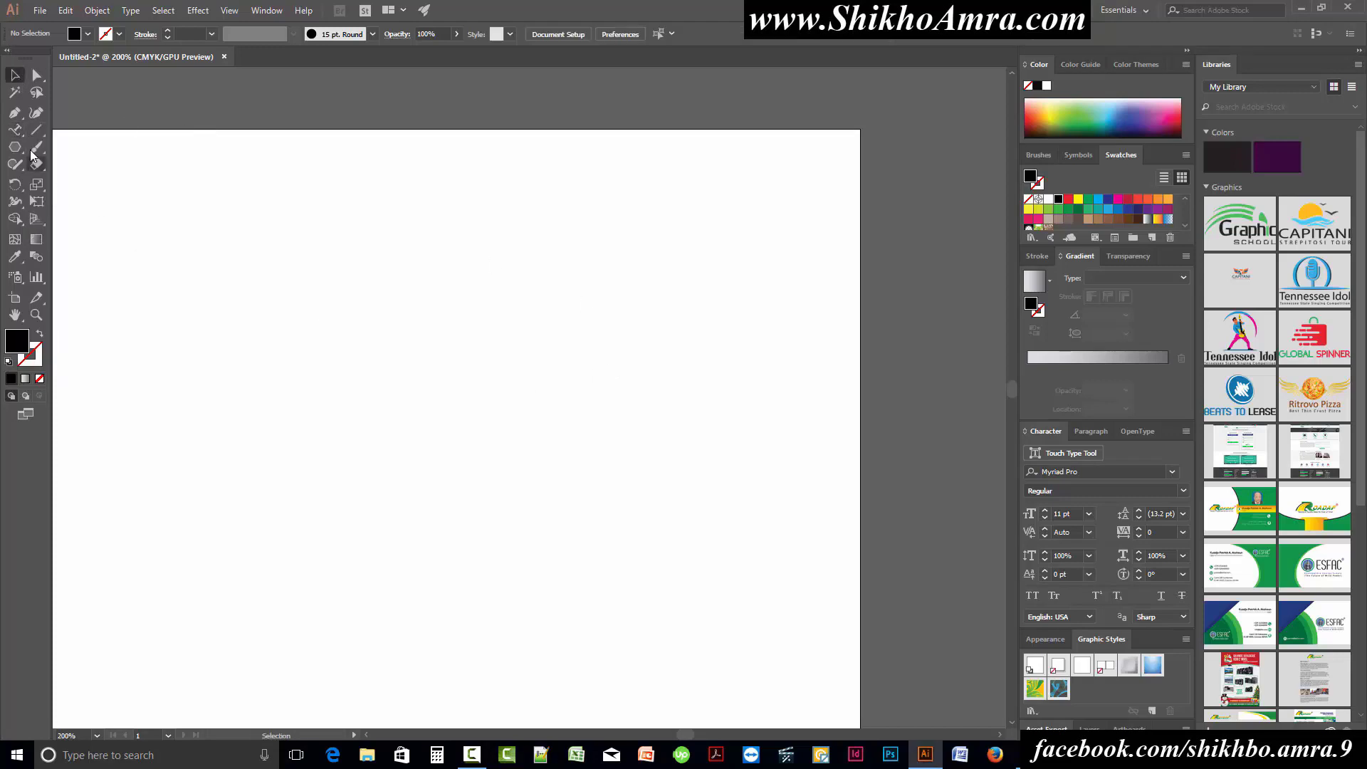
left_click(14, 132)
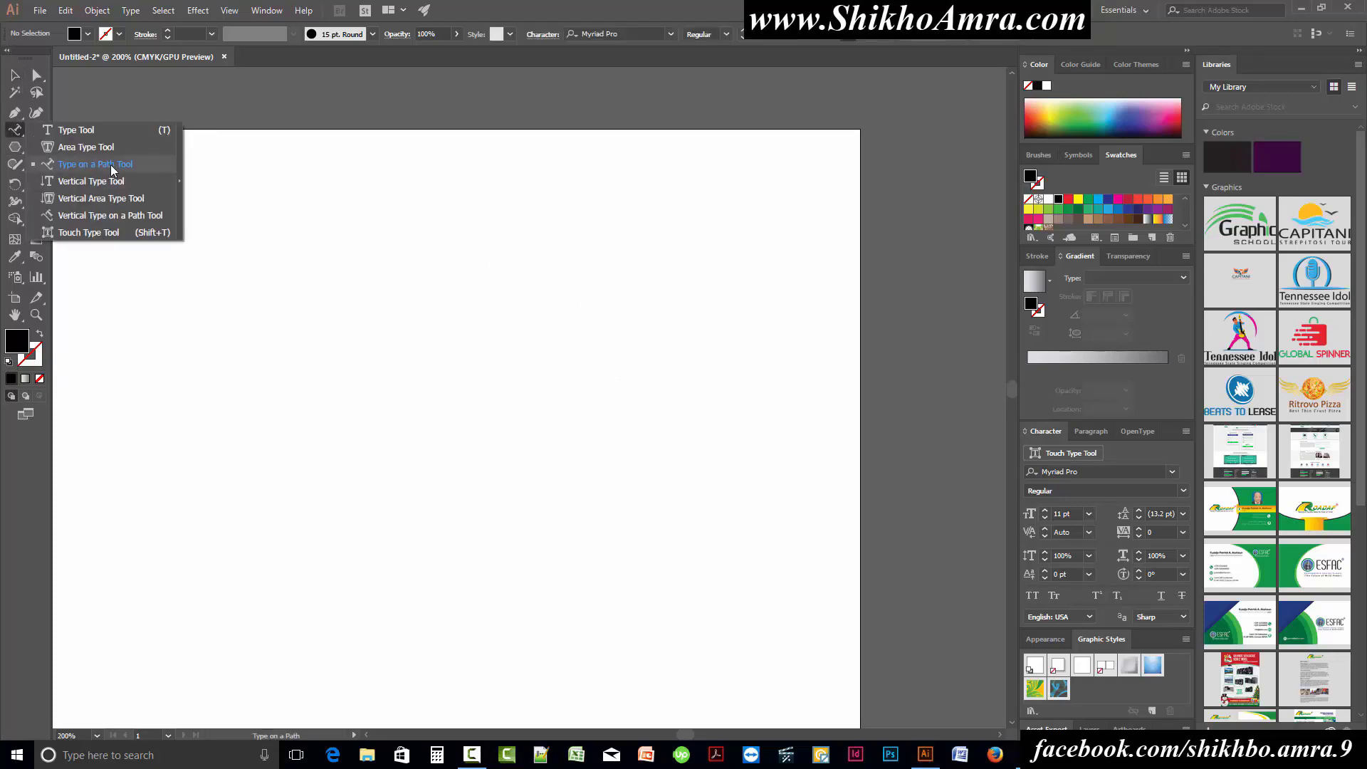
left_click(112, 165)
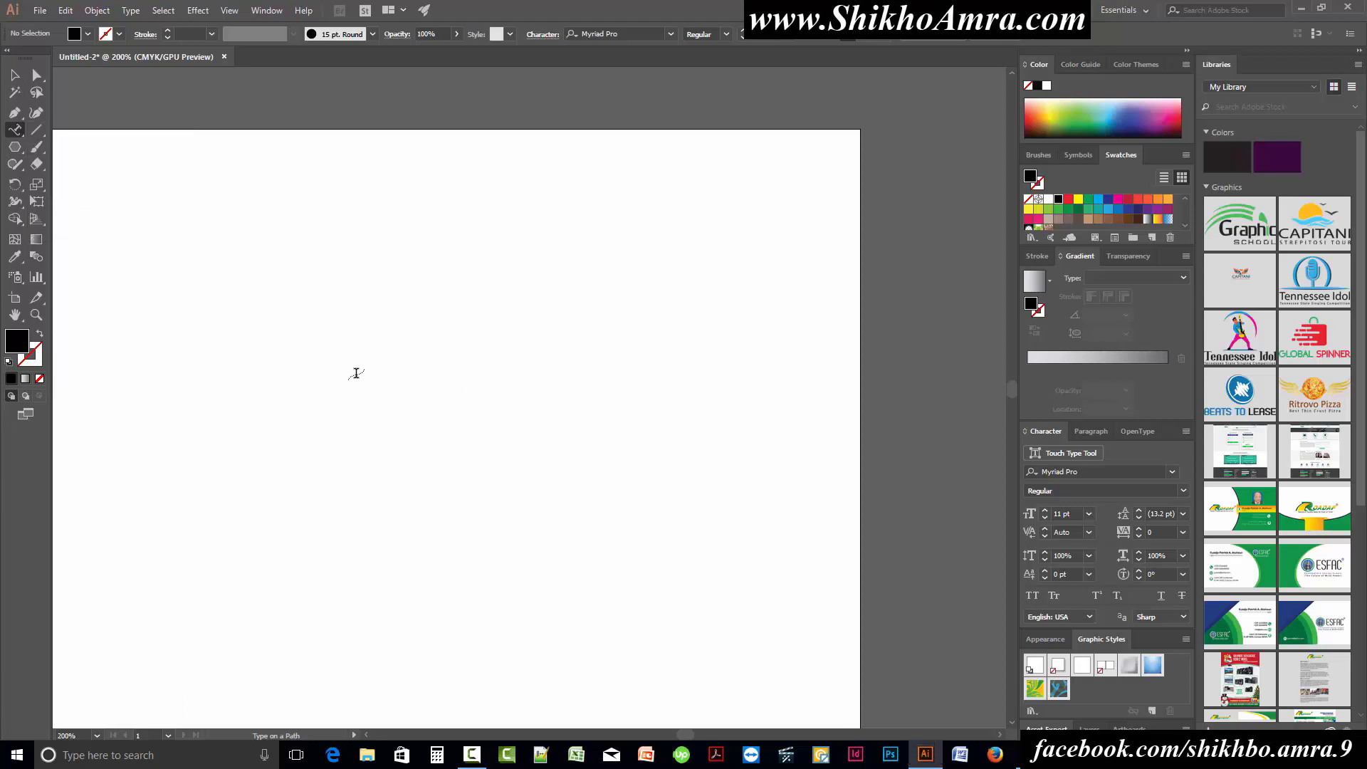
left_click(356, 374)
left_click(821, 396)
left_click_drag(415, 399, 330, 279)
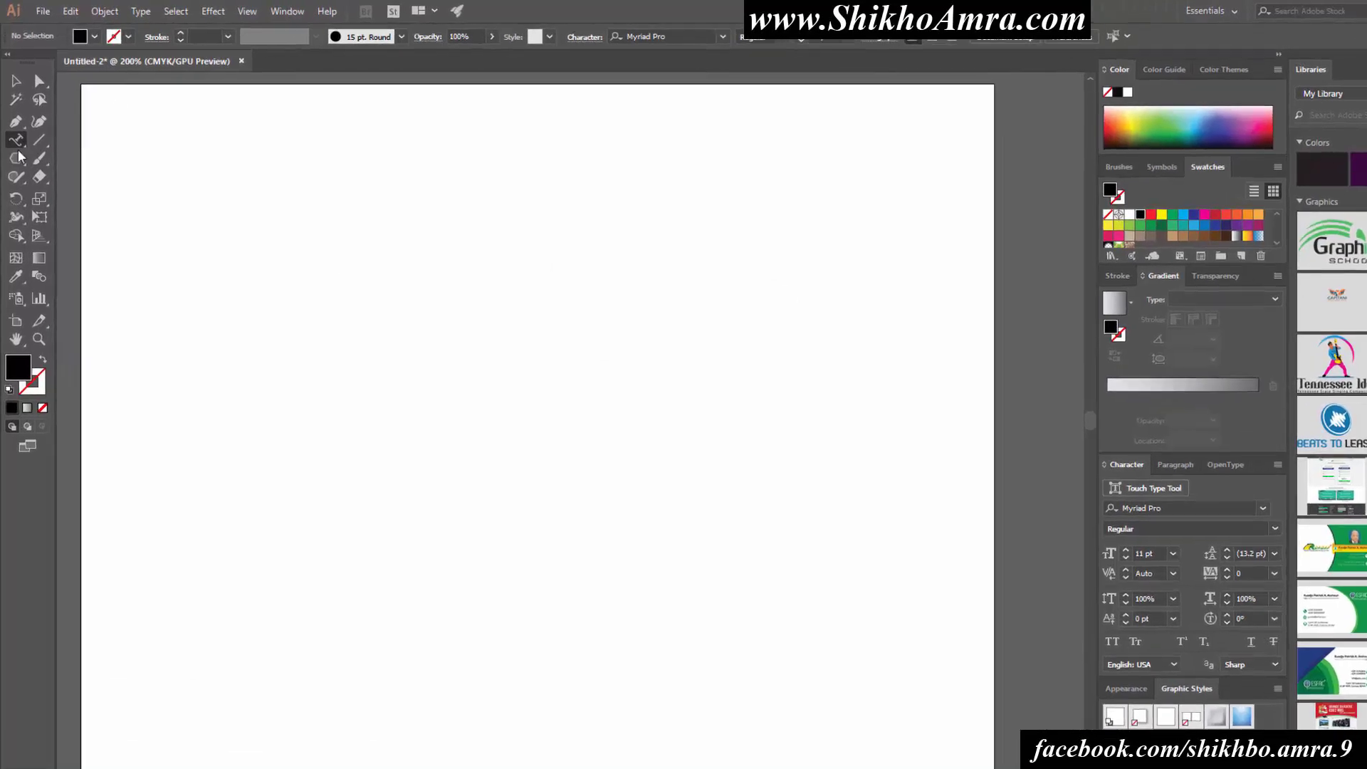
left_click(14, 130)
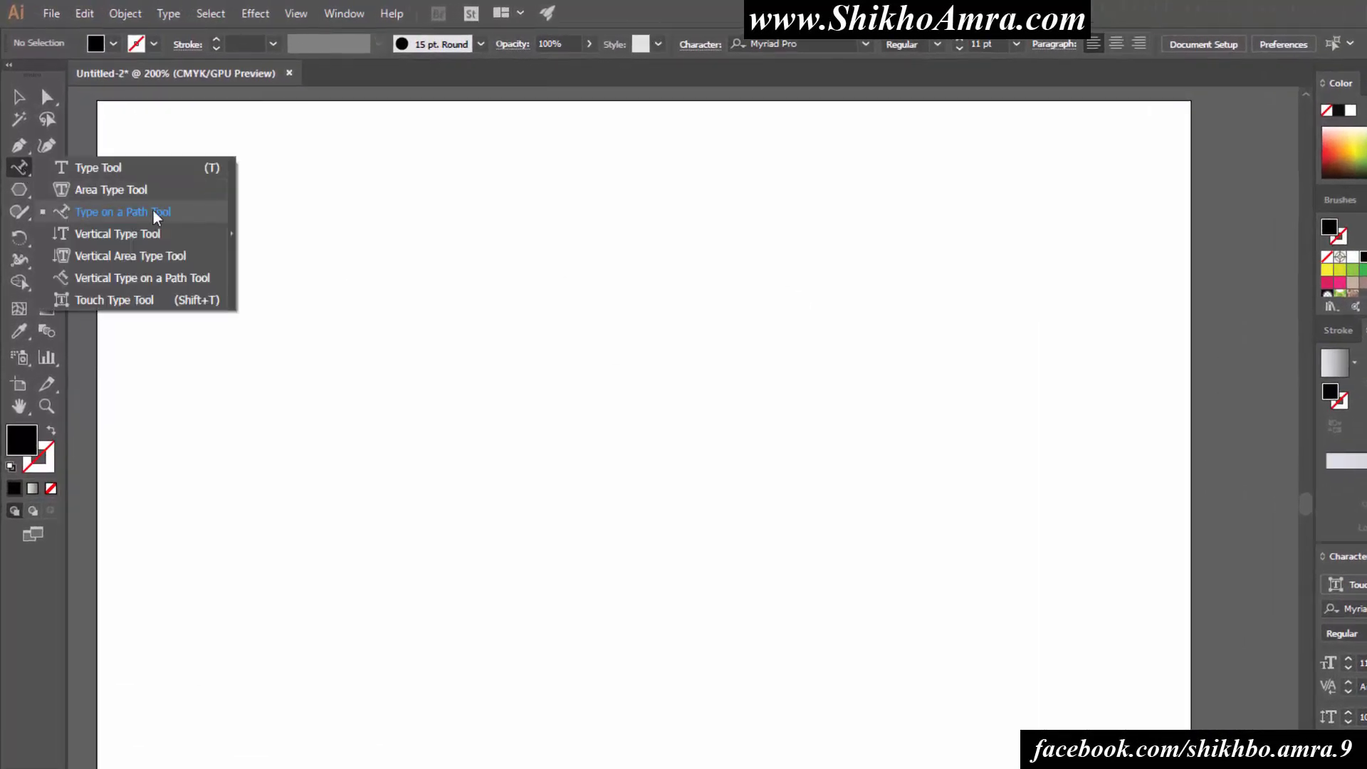
left_click(69, 216)
left_click(437, 353)
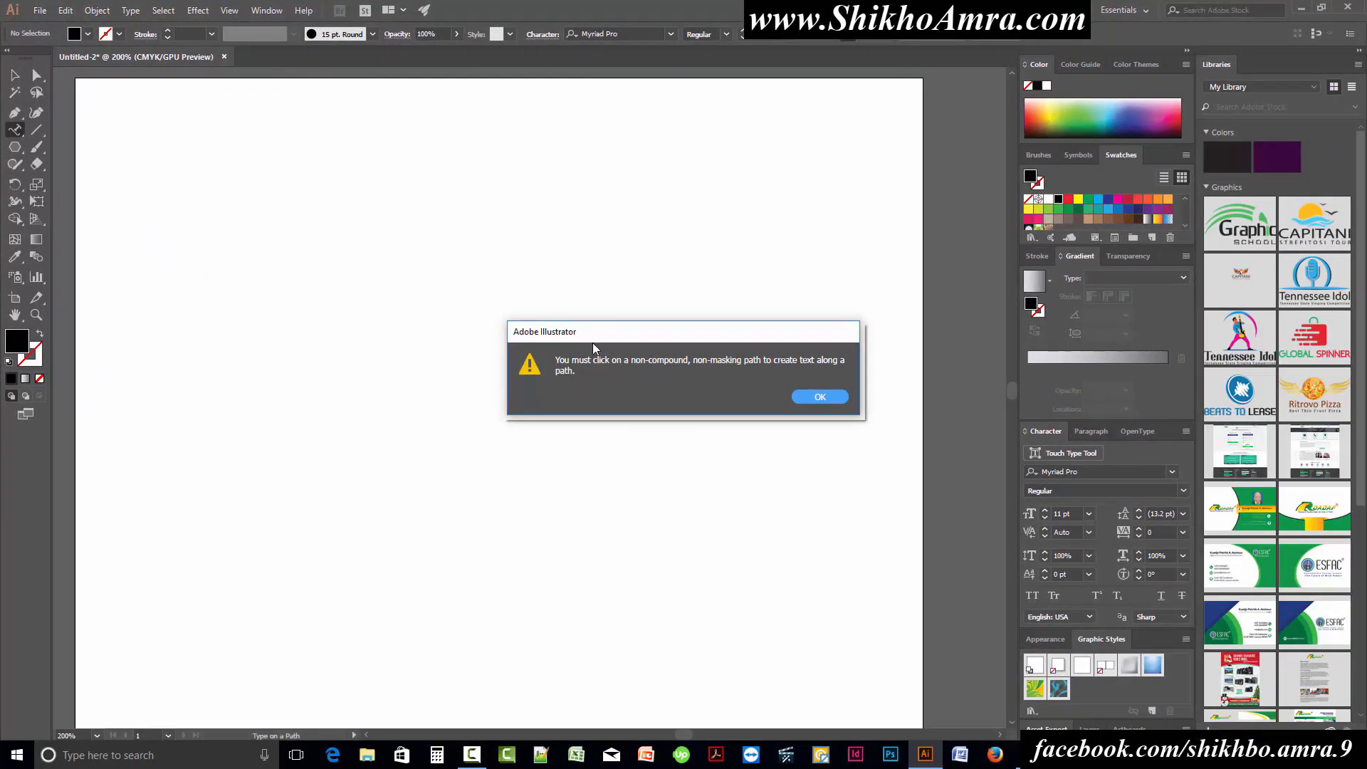
left_click_drag(594, 349, 318, 284)
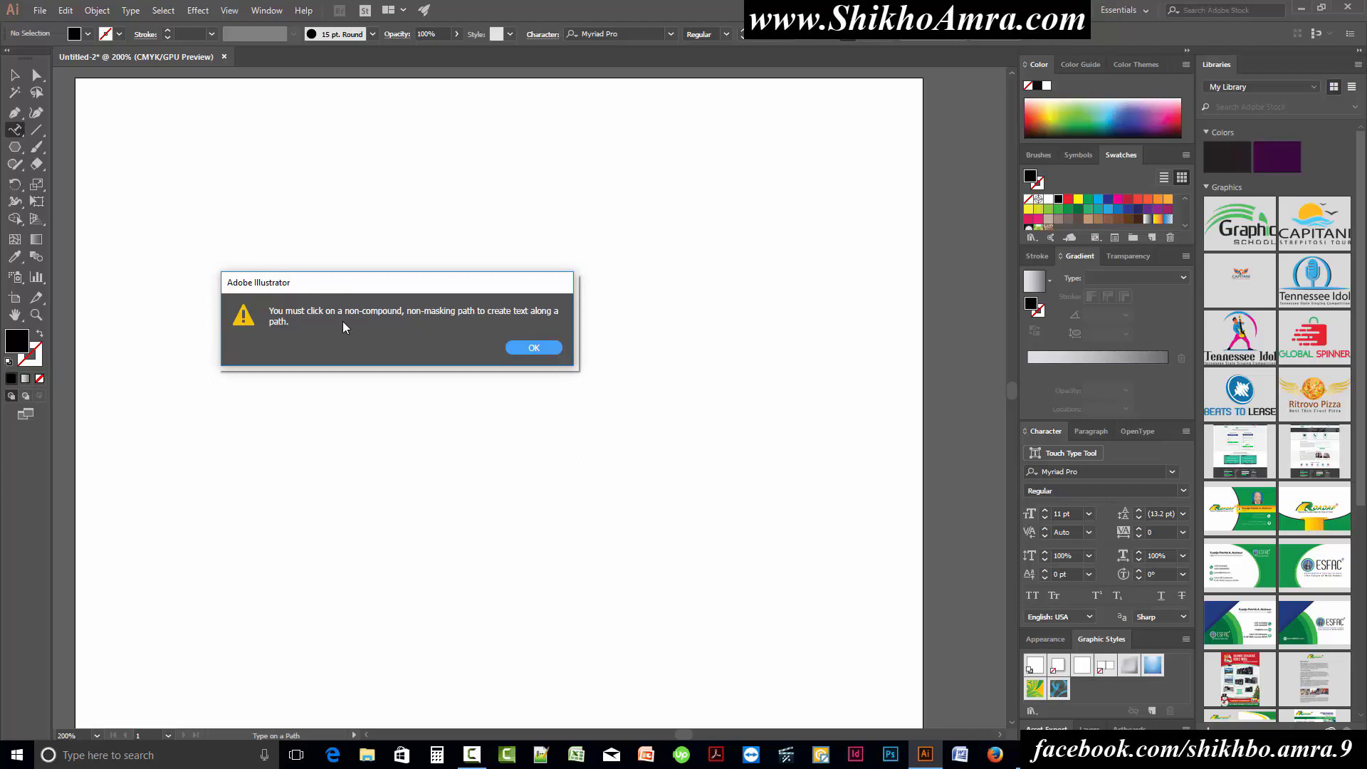
left_click(554, 348)
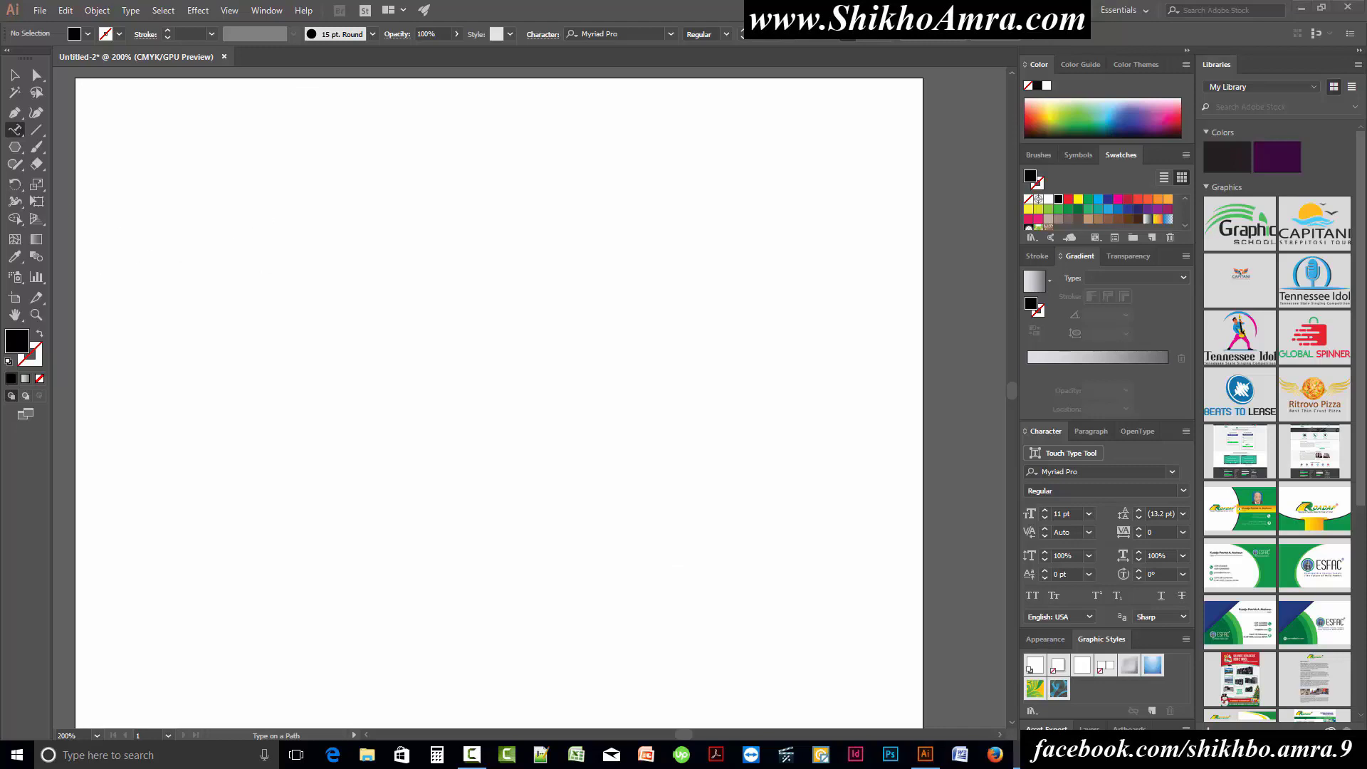
Switch to Chrome and search Google Images for "apple".
left_click_drag(0, 107, 980, 1)
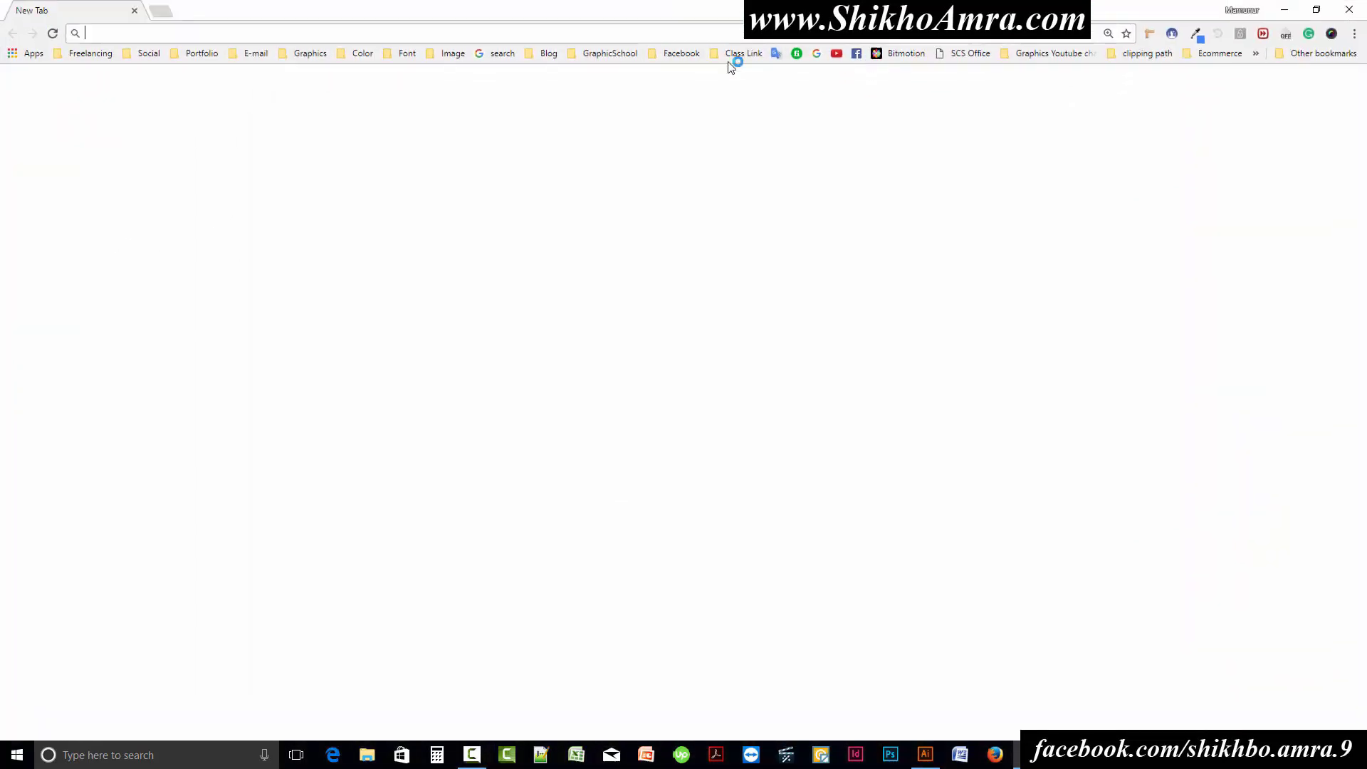
left_click(817, 55)
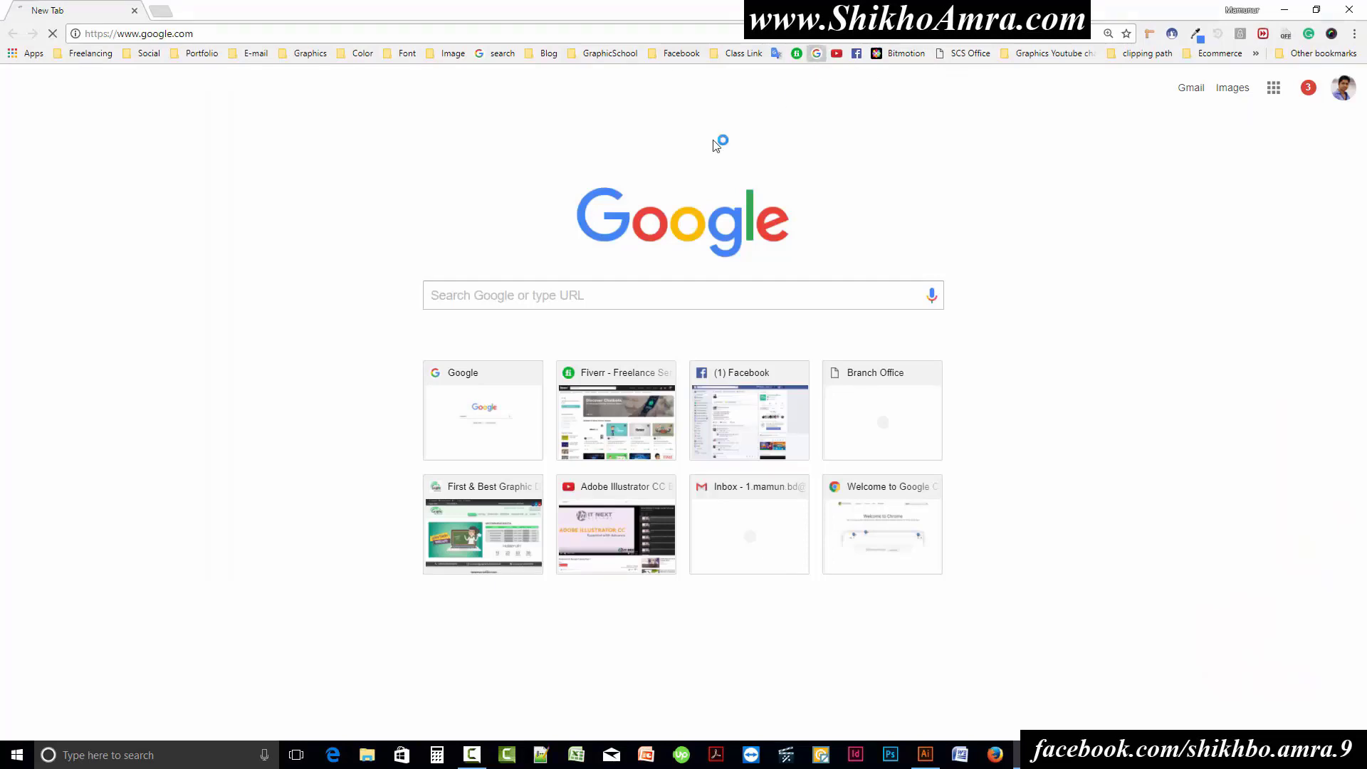
left_click(506, 348)
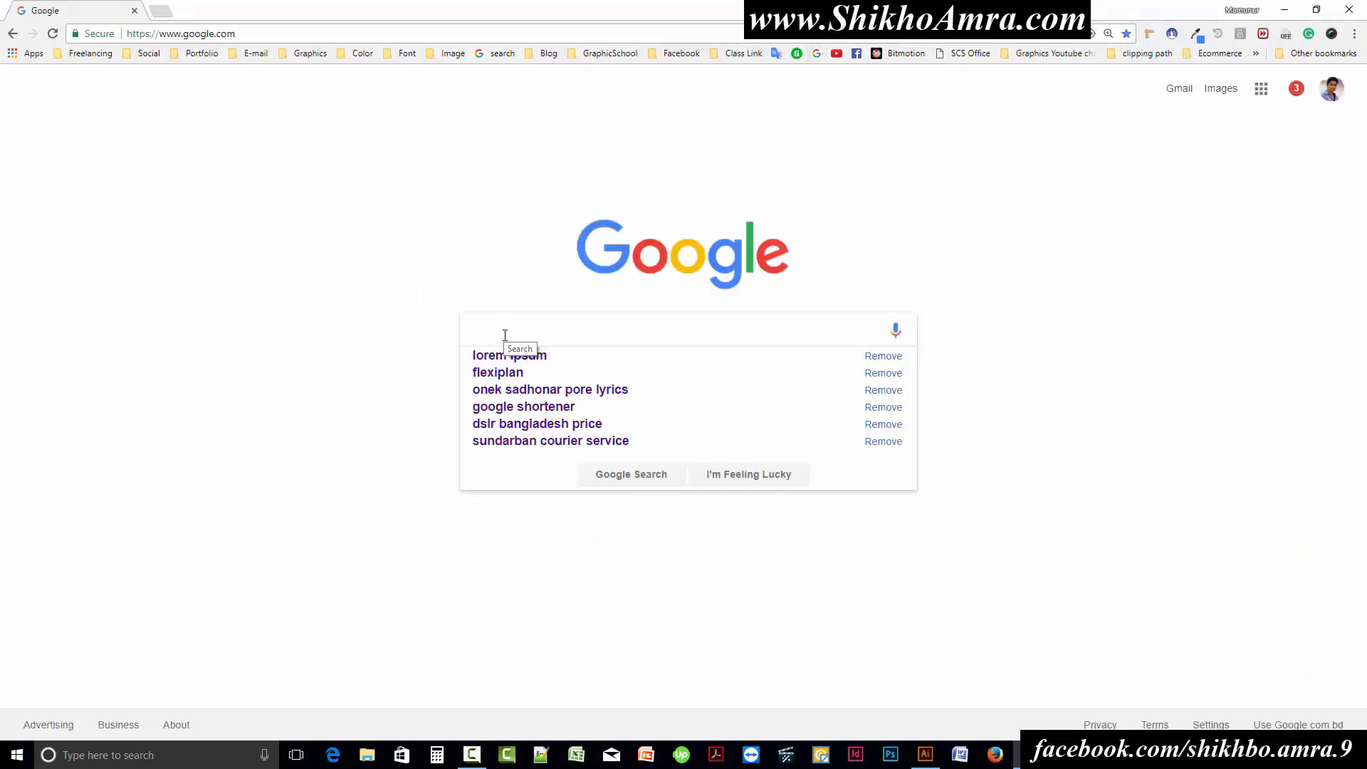
type("apple")
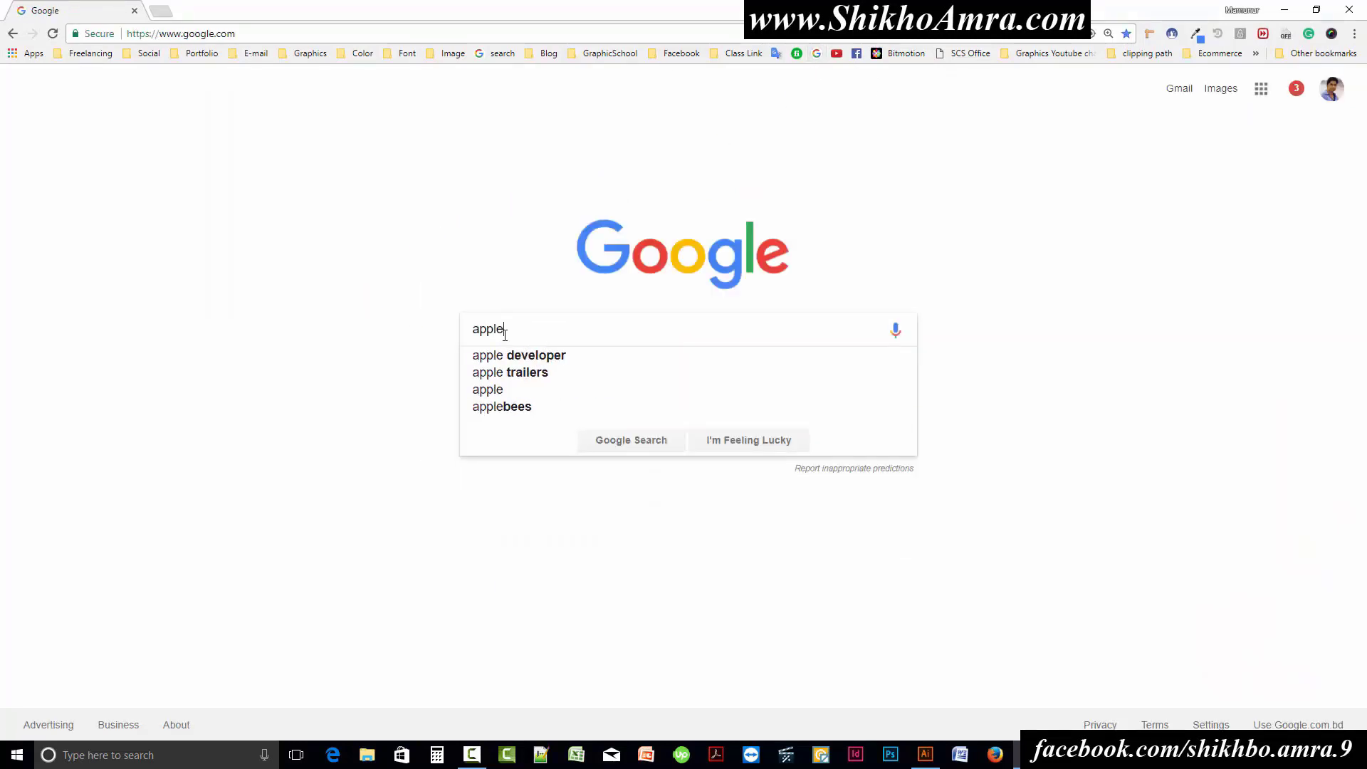
key("Return")
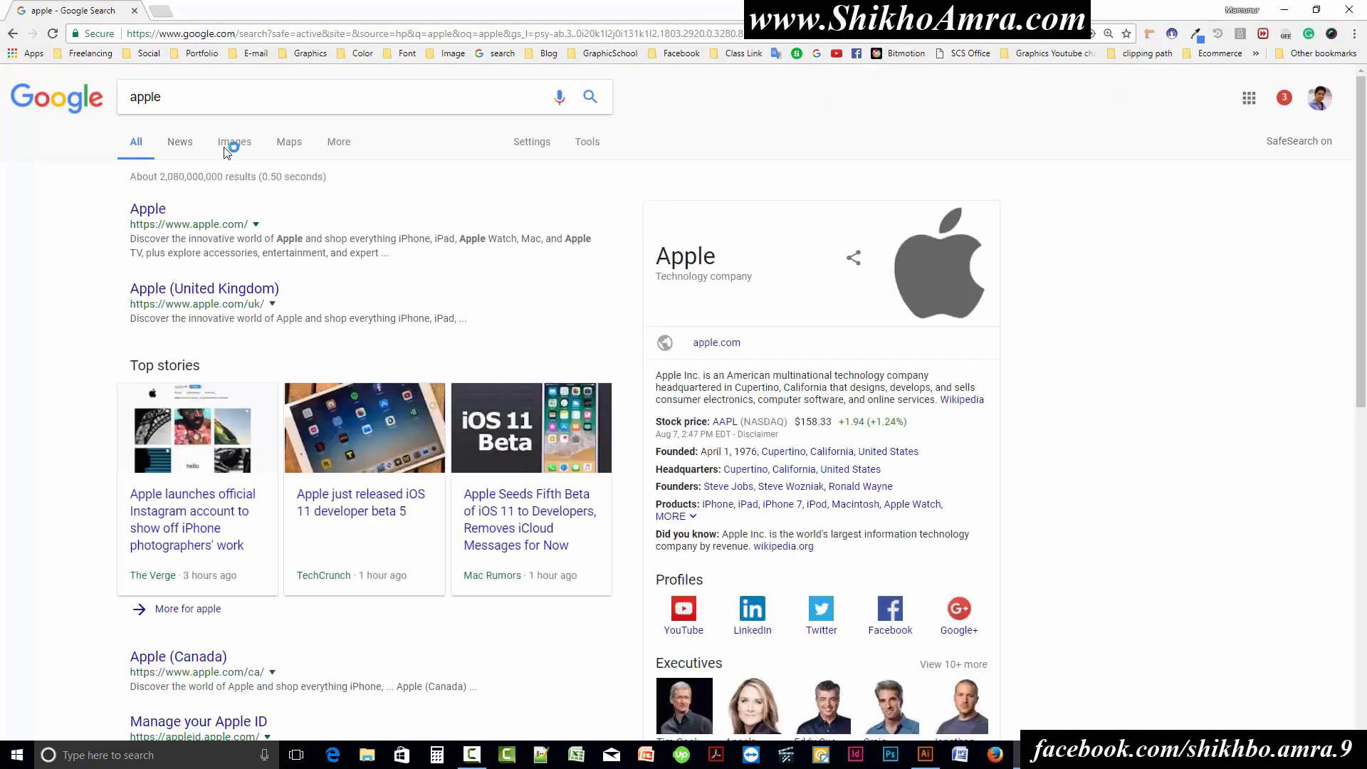
left_click(231, 144)
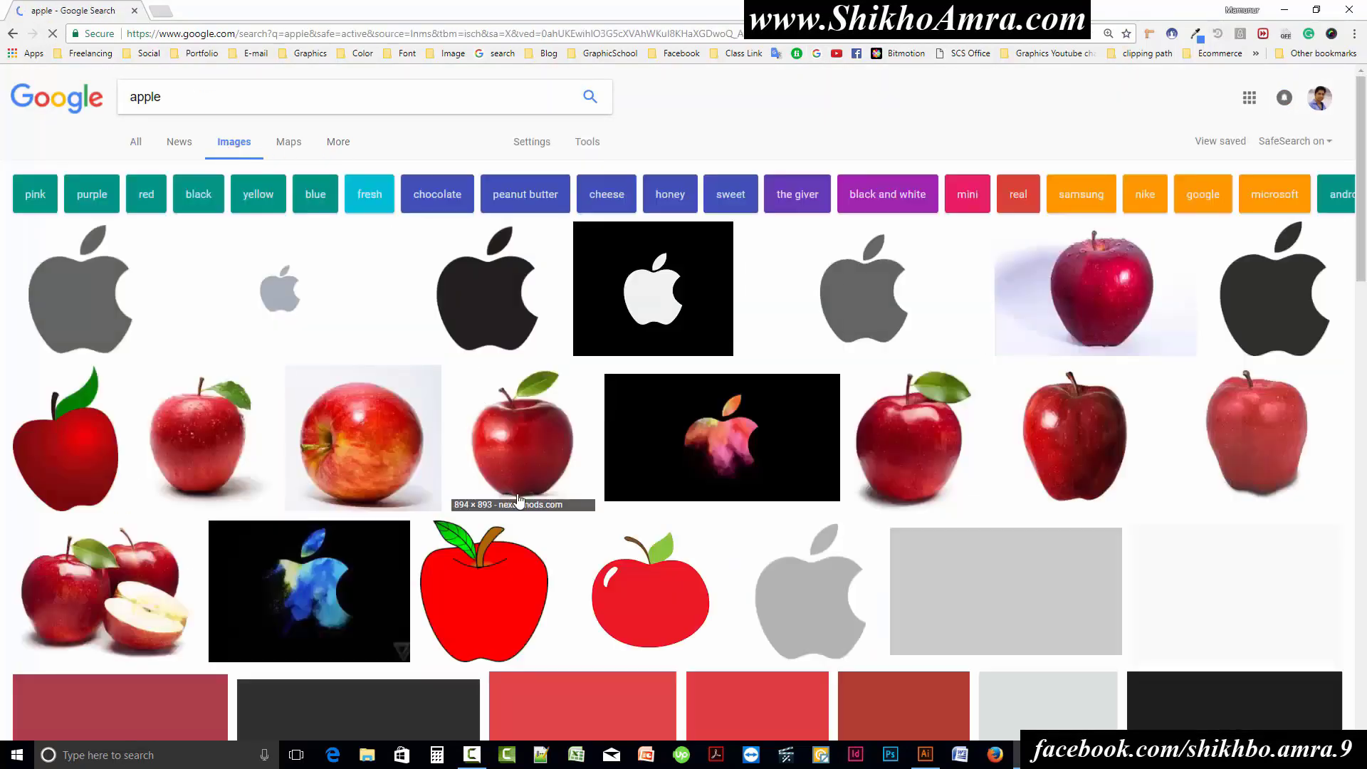
Open the black Apple logo from the TechCrunch result as a standalone image and copy it.
left_click(520, 300)
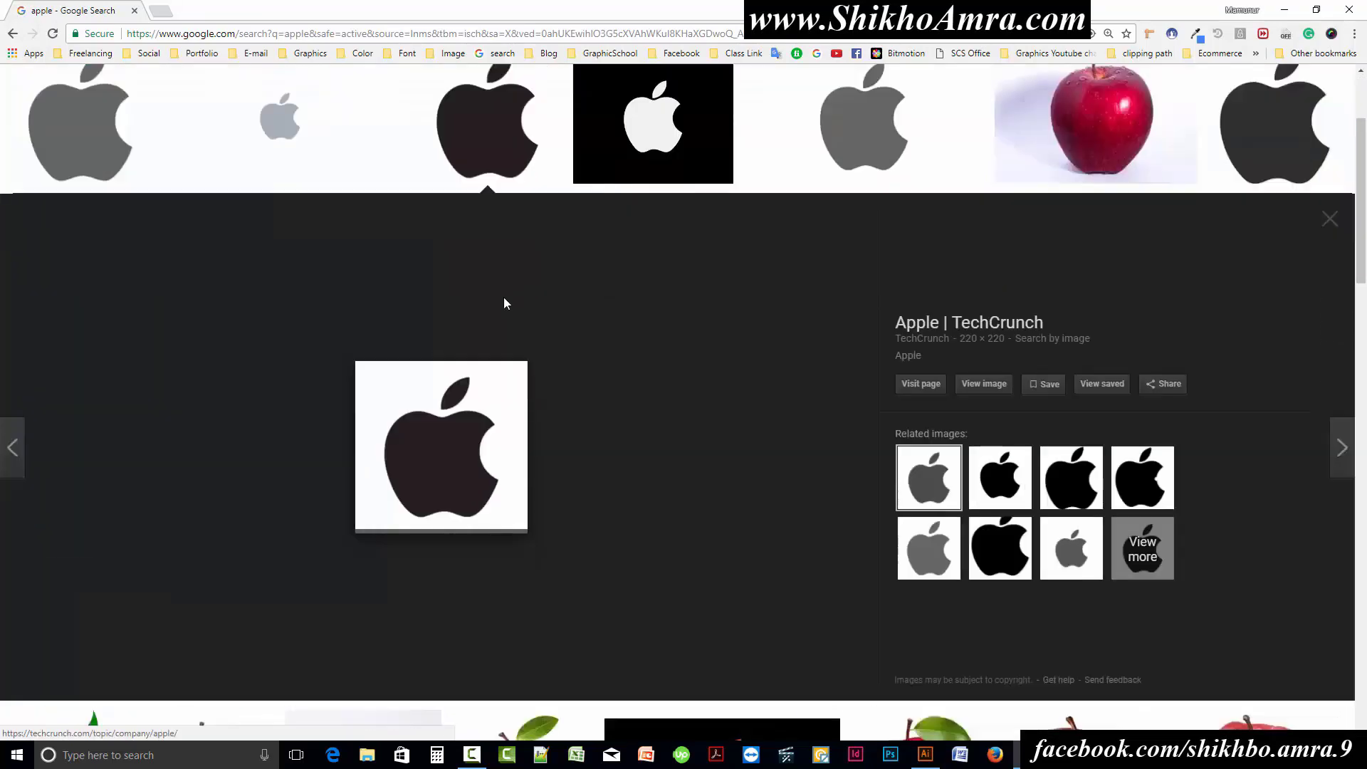
left_click(989, 384)
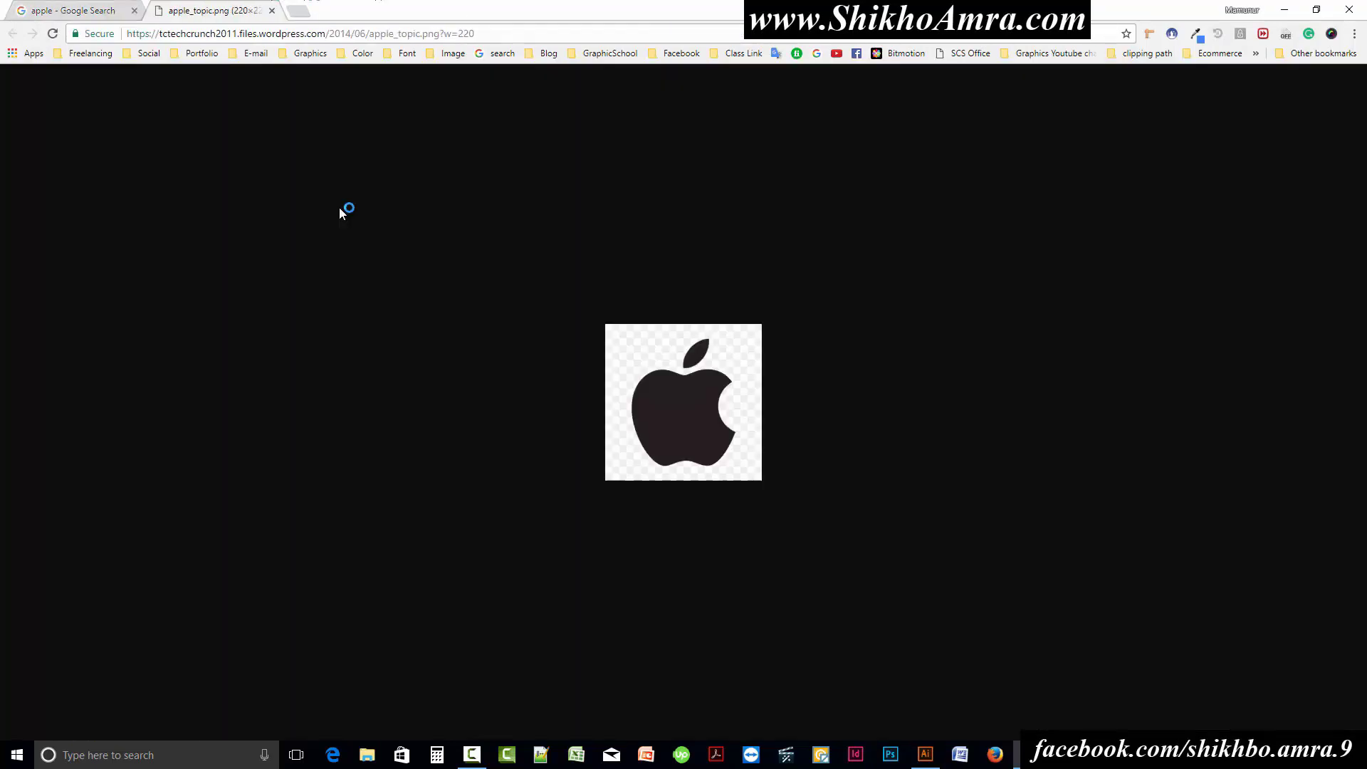
right_click(679, 360)
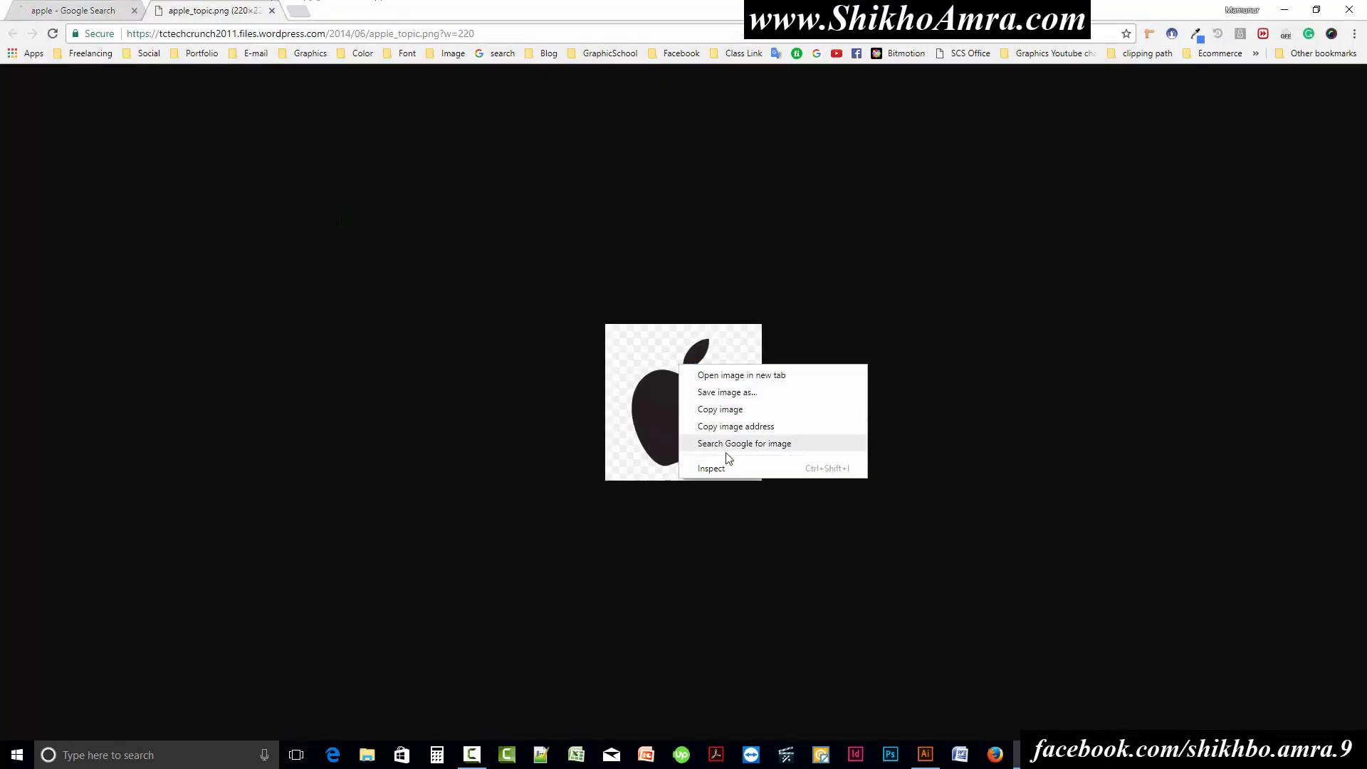
left_click(733, 407)
Switch back to Illustrator, paste the copied Apple logo nearer the artboard's left side, and lock it.
left_click(925, 754)
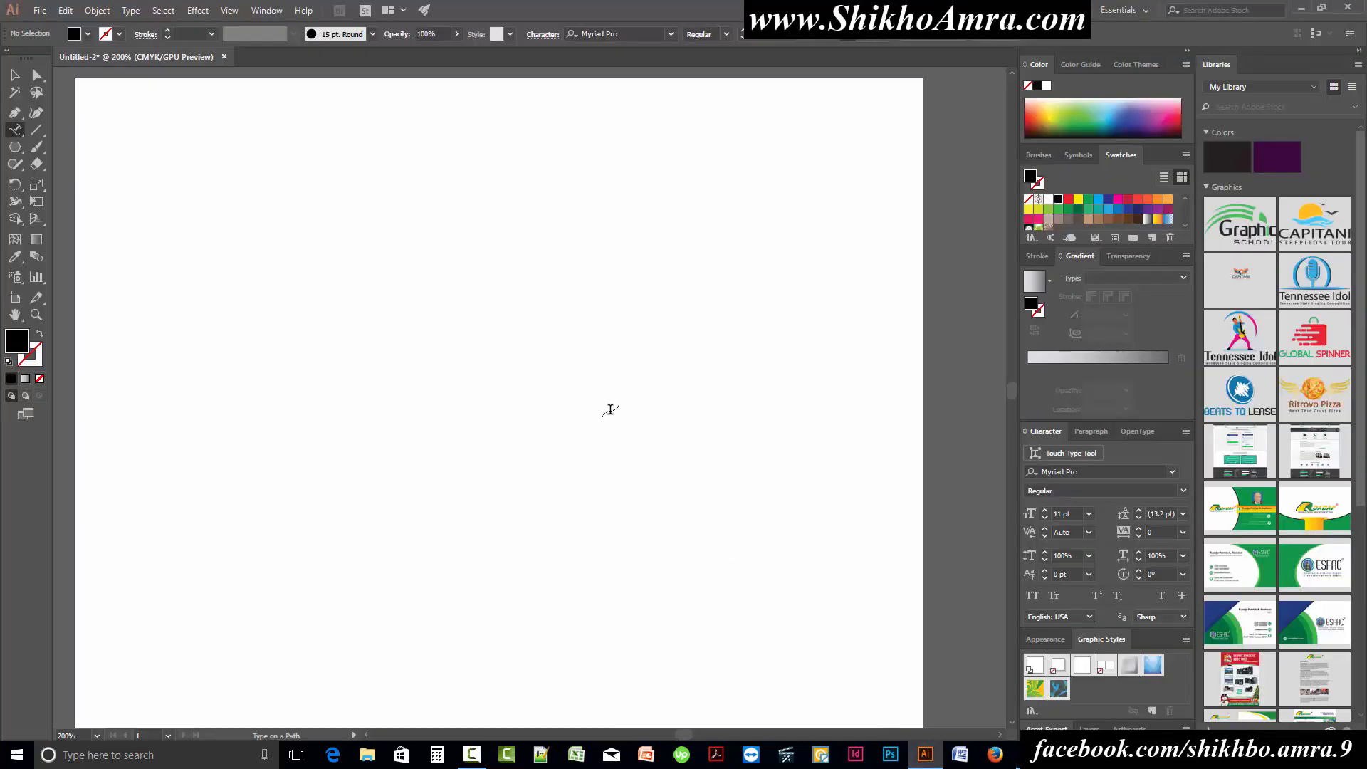
left_click(547, 349)
left_click(849, 398)
key("v")
key("ctrl+v")
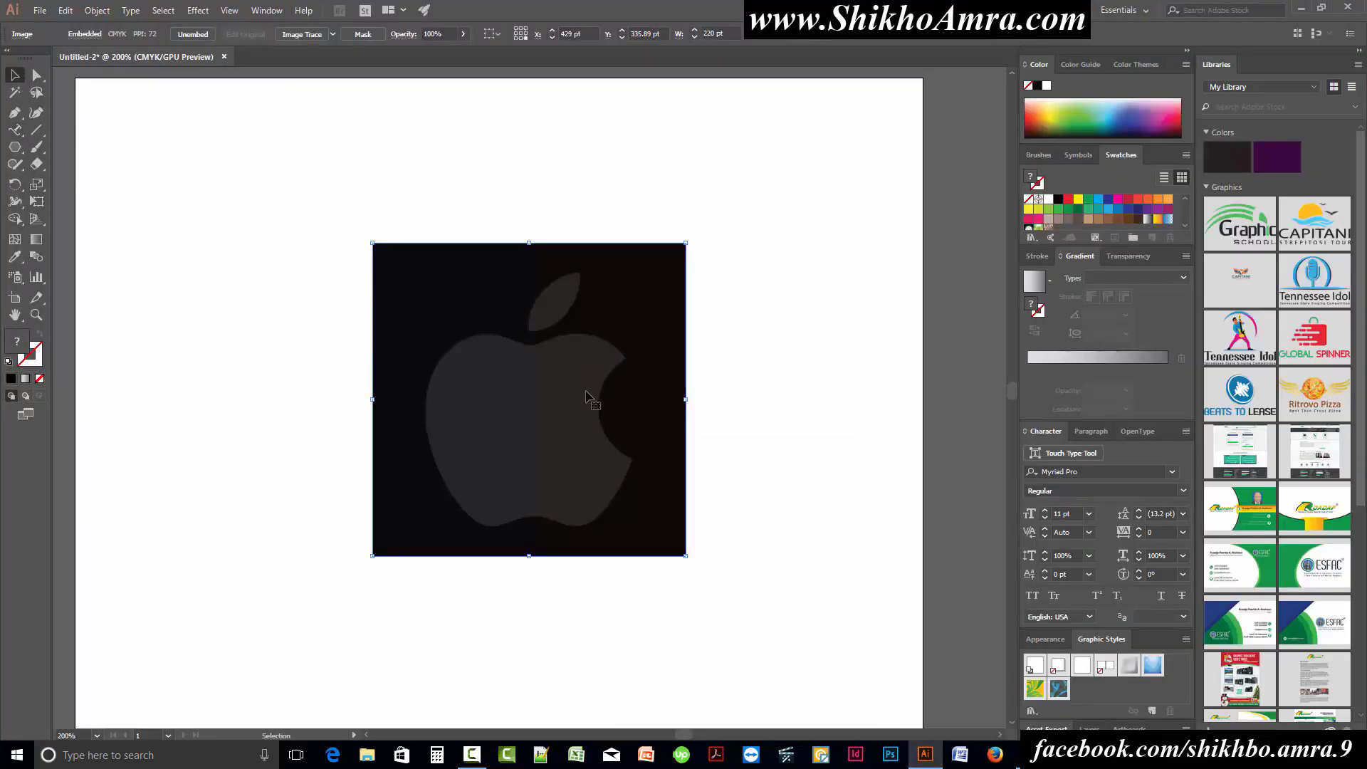
left_click_drag(591, 399, 477, 410)
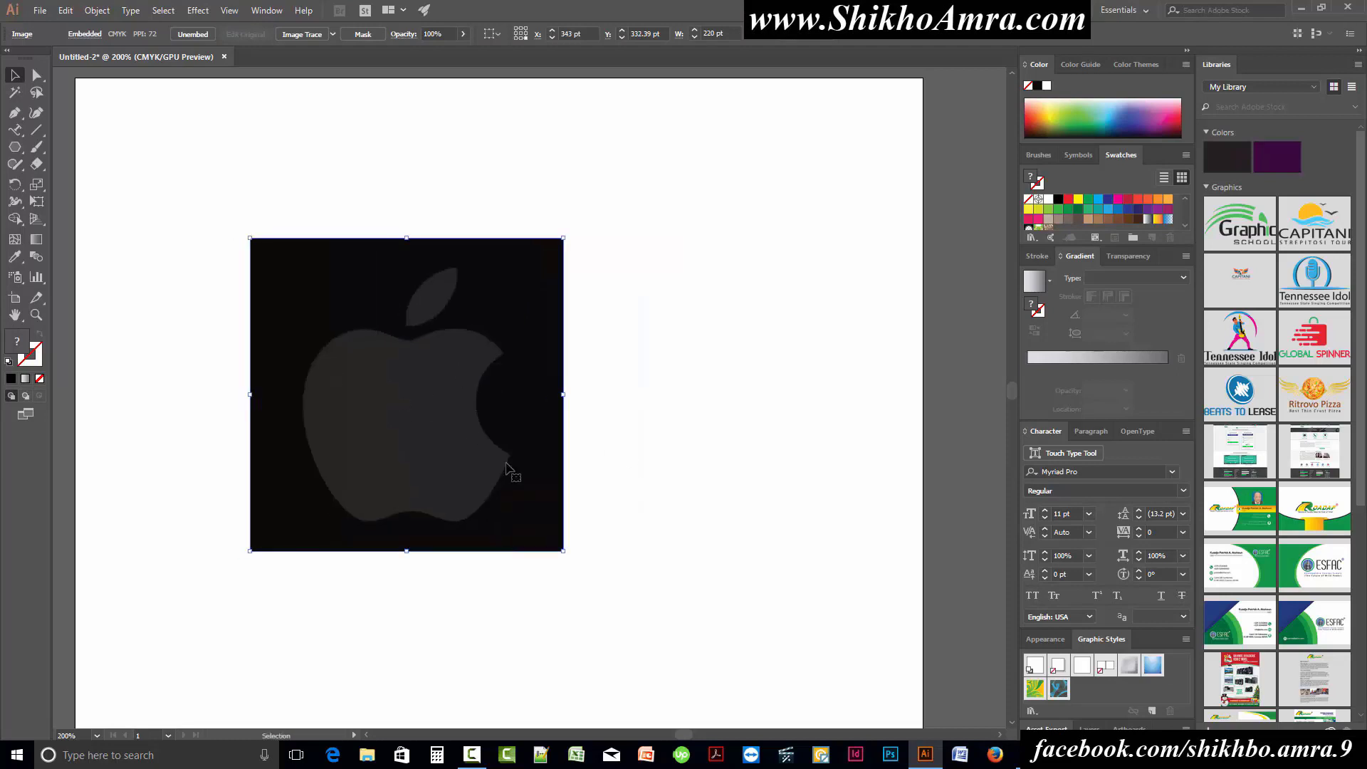
key("ctrl+2")
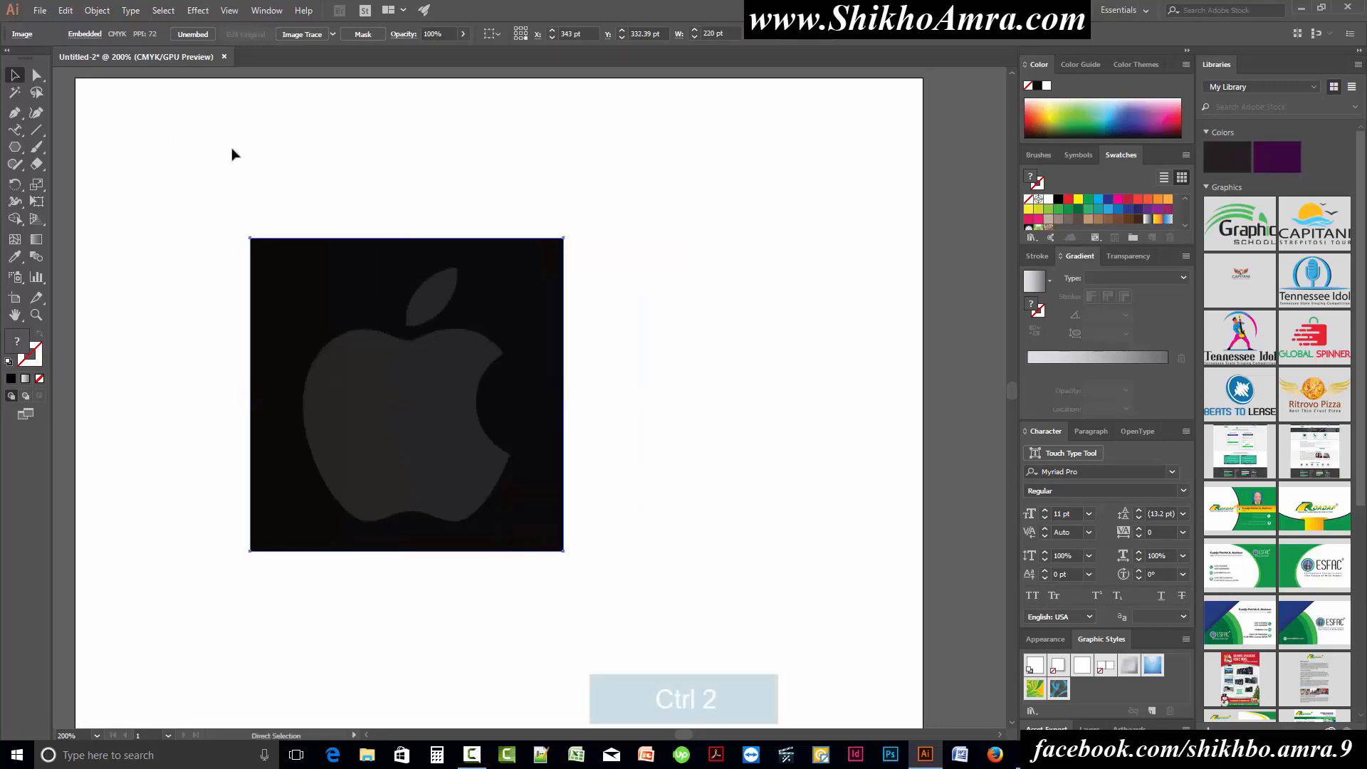
Trace the body of the Apple logo, including the bite, as a closed curved path with the Pen tool.
scroll(338, 413, "up", 3)
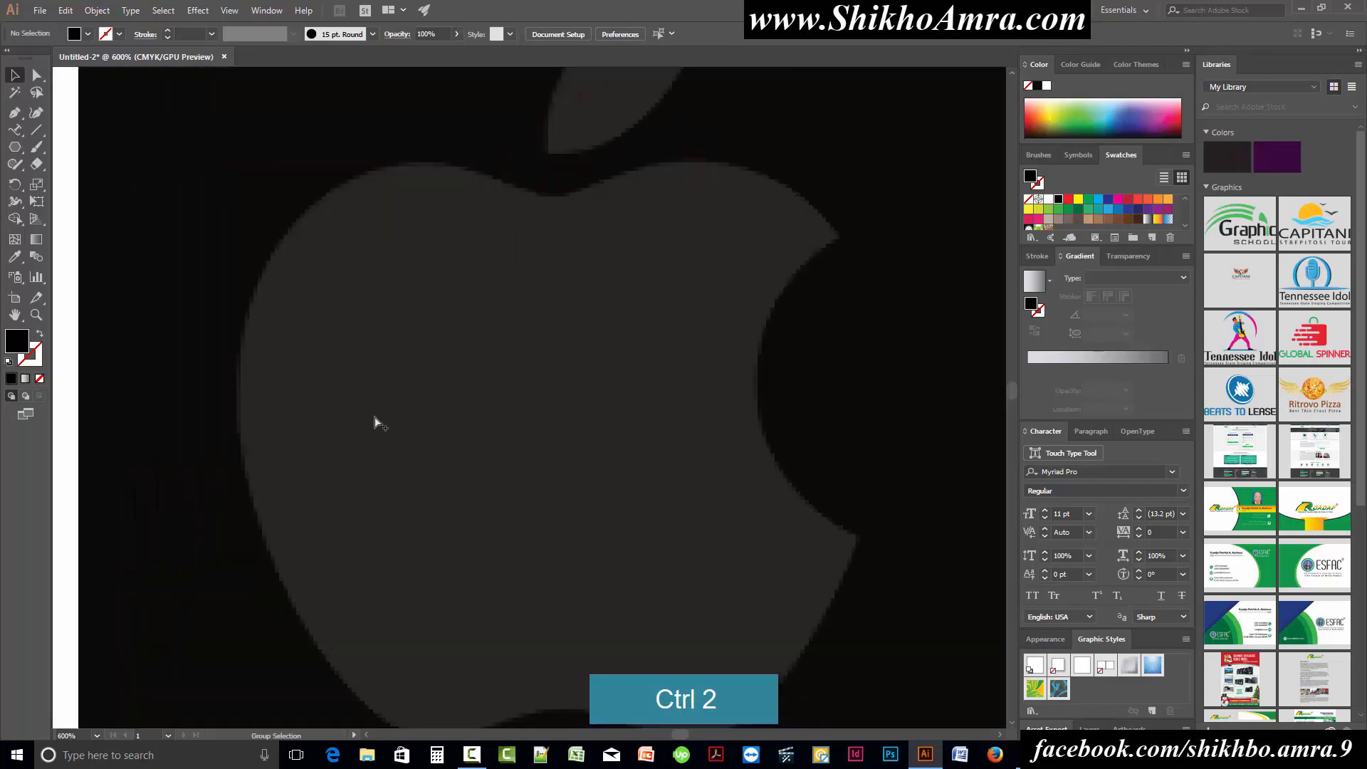
left_click_drag(423, 361, 345, 373)
scroll(349, 391, "down", 2)
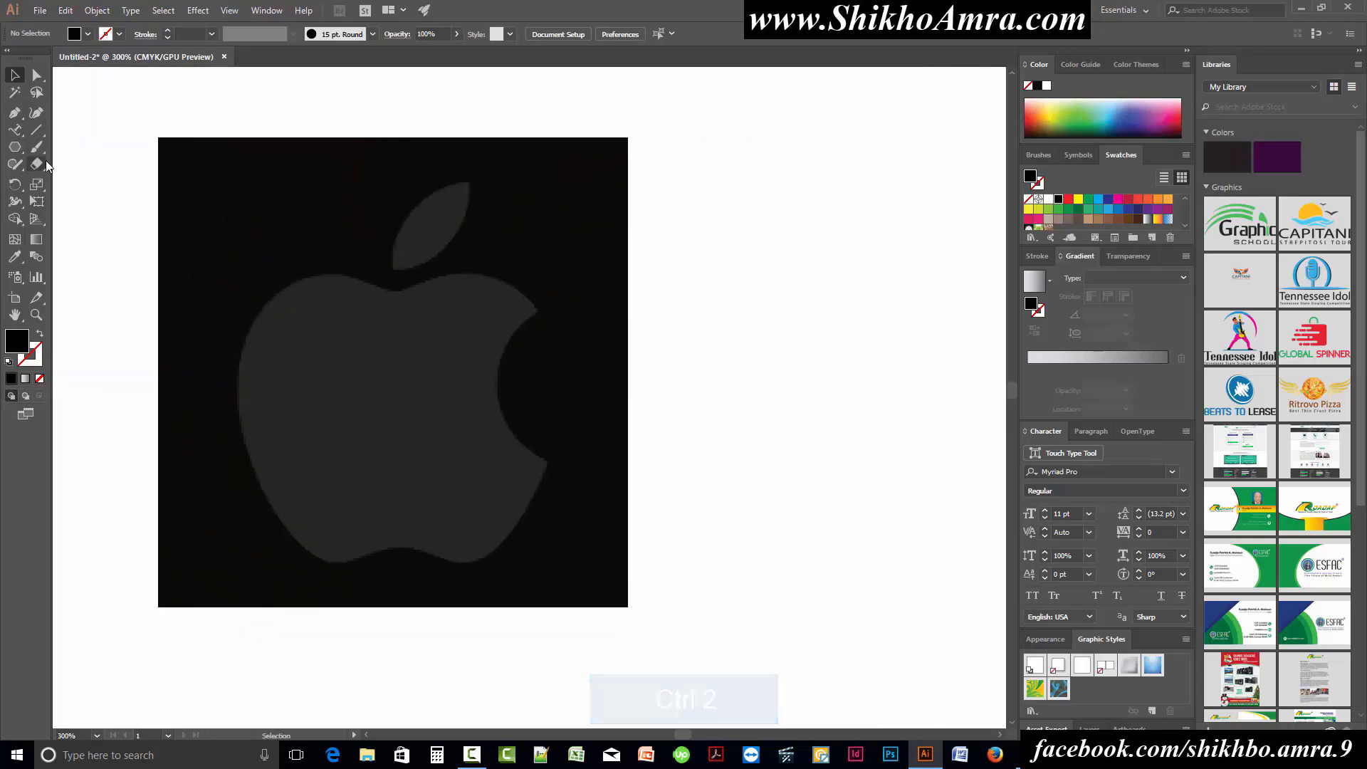
left_click(14, 112)
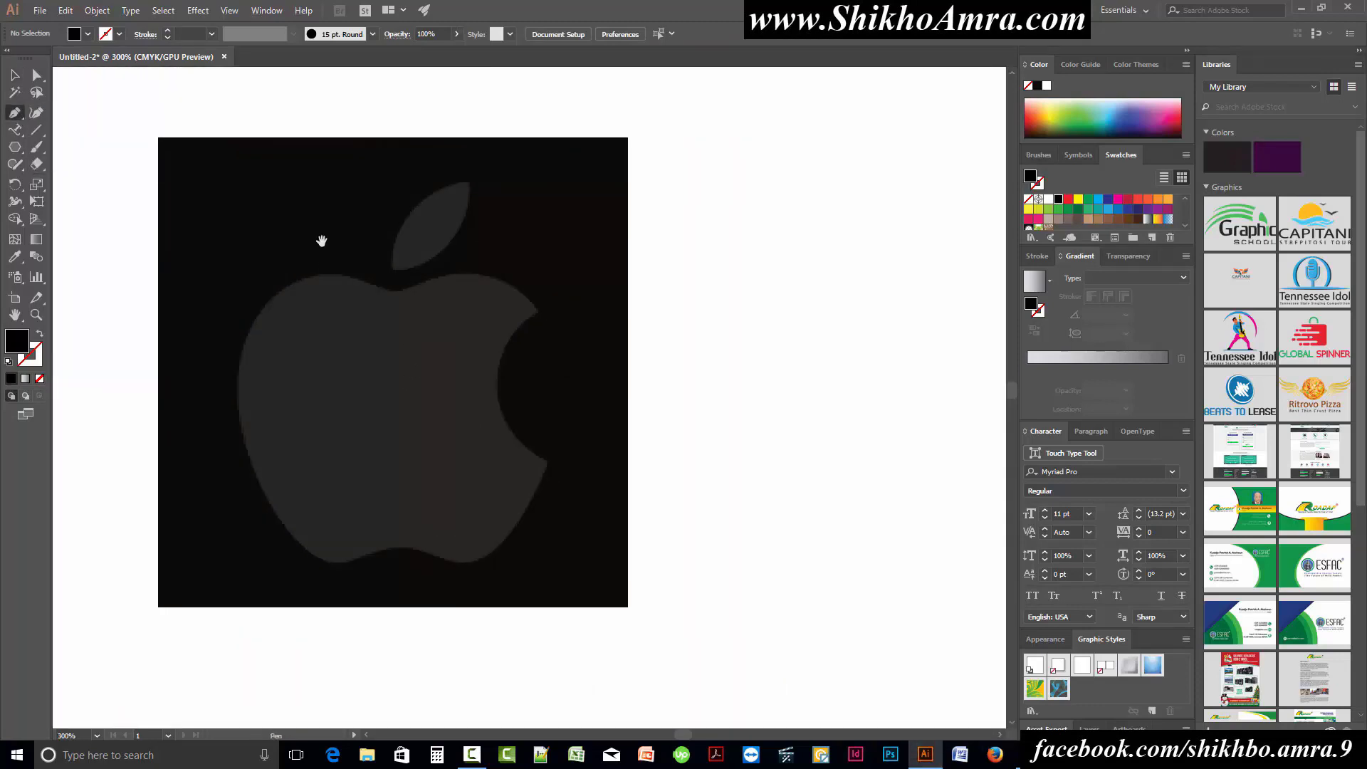
left_click(400, 290)
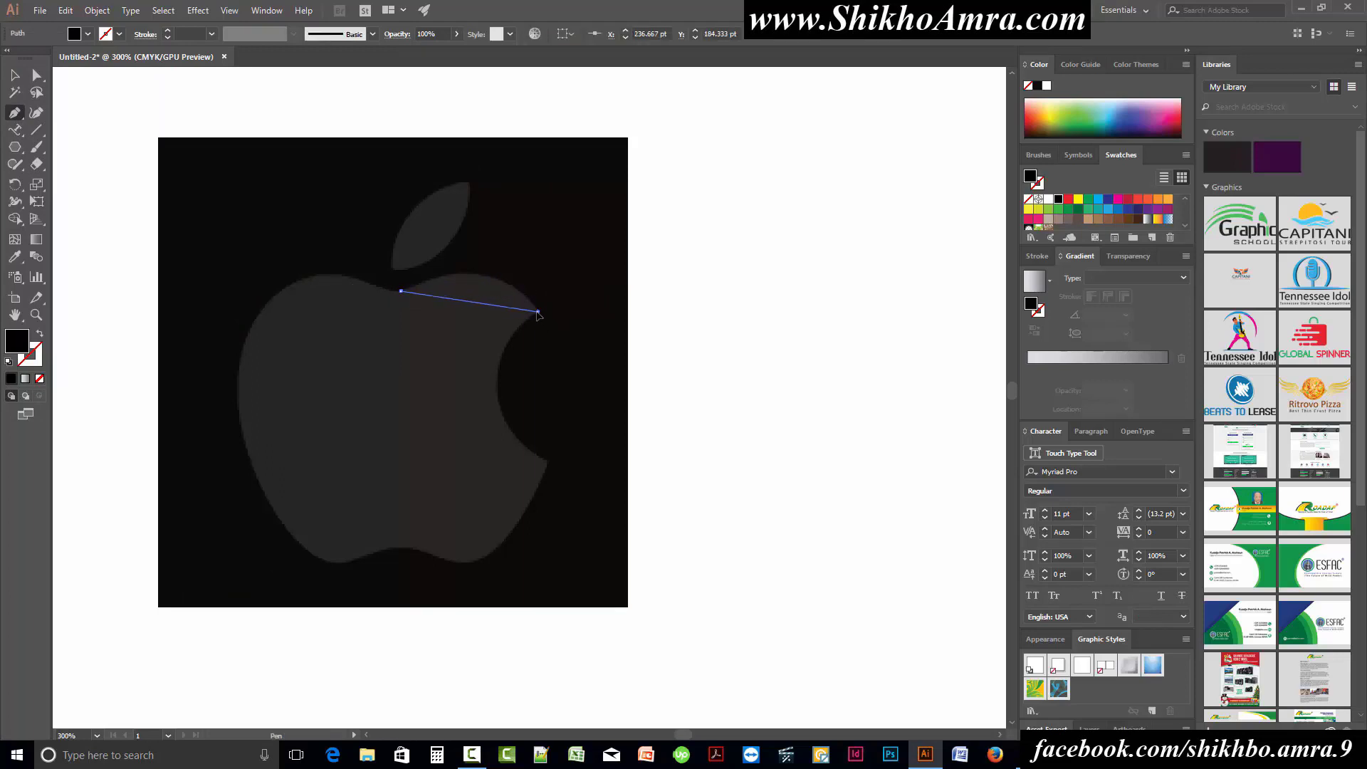
mouse_move(538, 312)
left_mouse_down()
mouse_move(595, 388)
mouse_move(488, 351)
mouse_move(521, 327)
left_mouse_up()
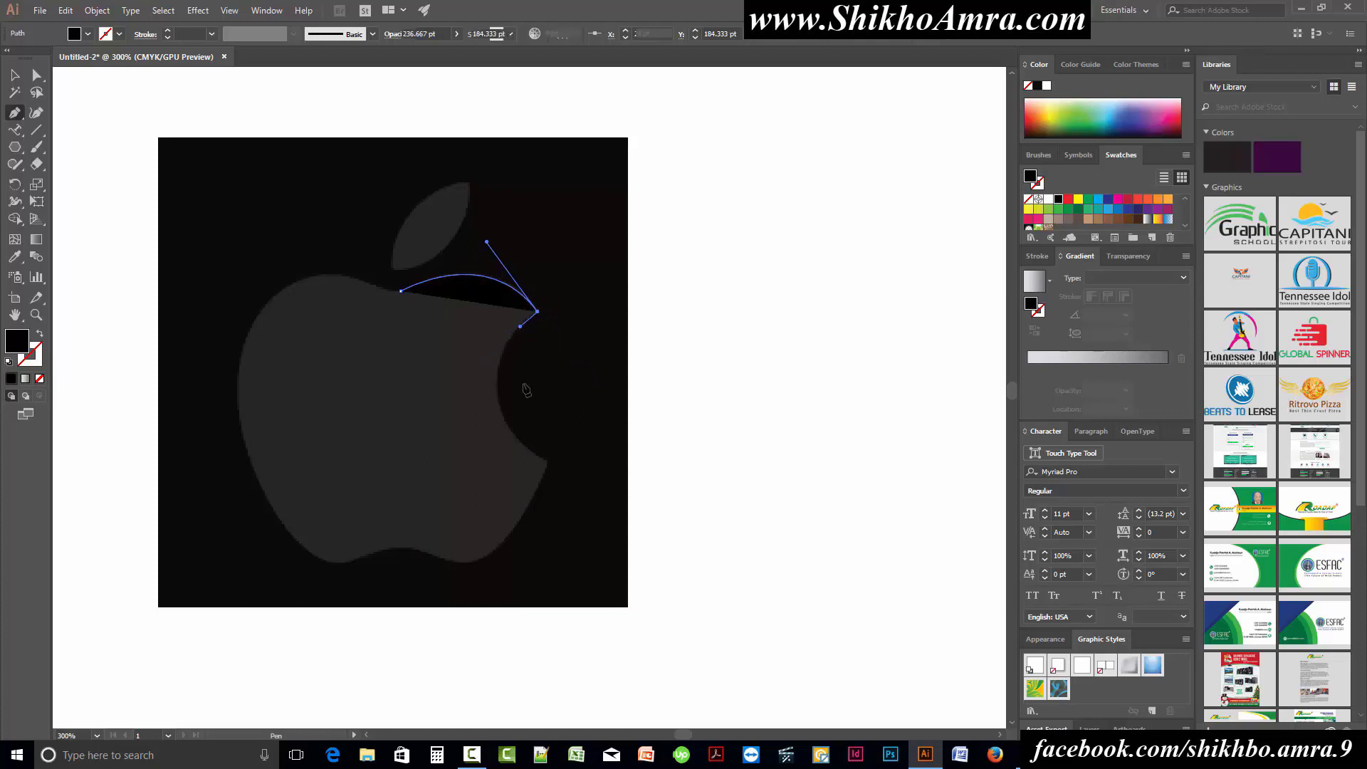
mouse_move(549, 463)
left_mouse_down()
mouse_move(644, 519)
mouse_move(631, 531)
mouse_move(643, 537)
mouse_move(541, 487)
left_mouse_up()
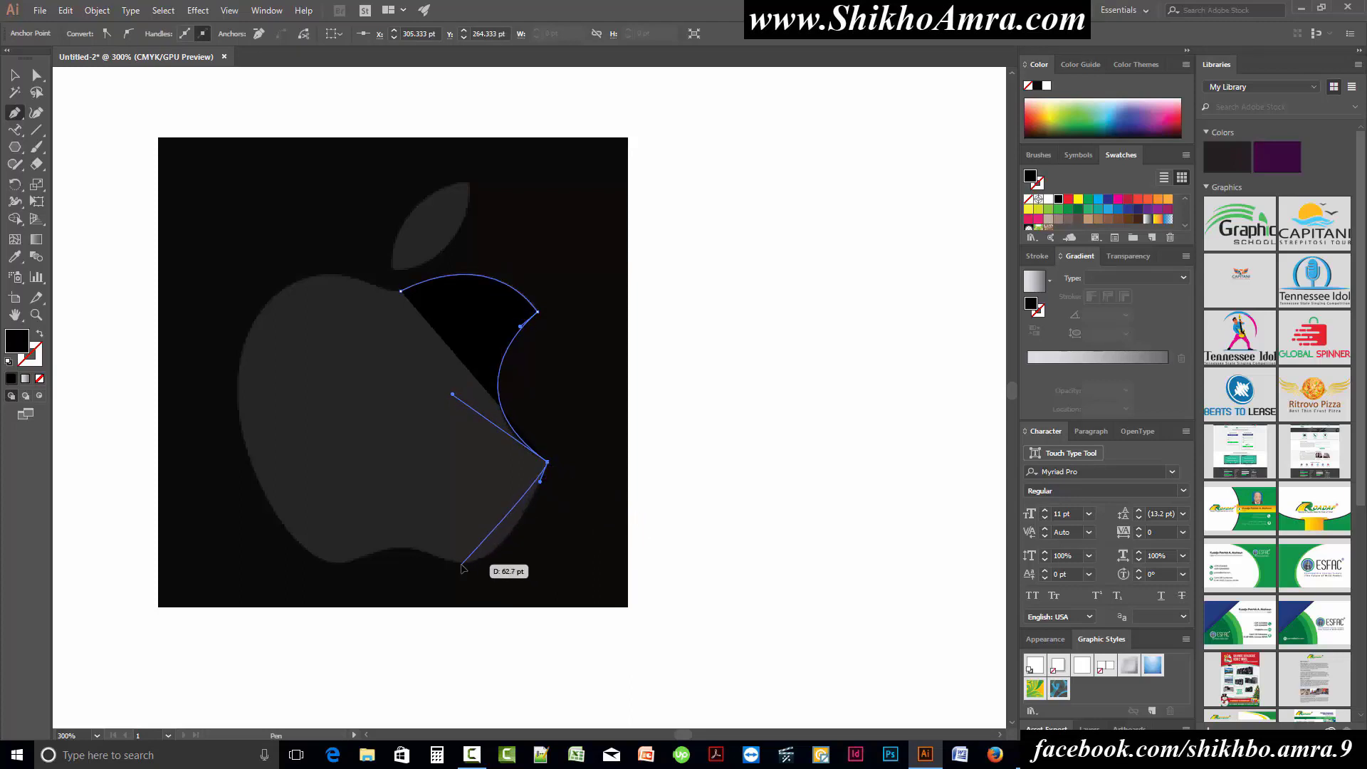
mouse_move(461, 565)
left_mouse_down()
mouse_move(404, 580)
mouse_move(447, 569)
left_mouse_up()
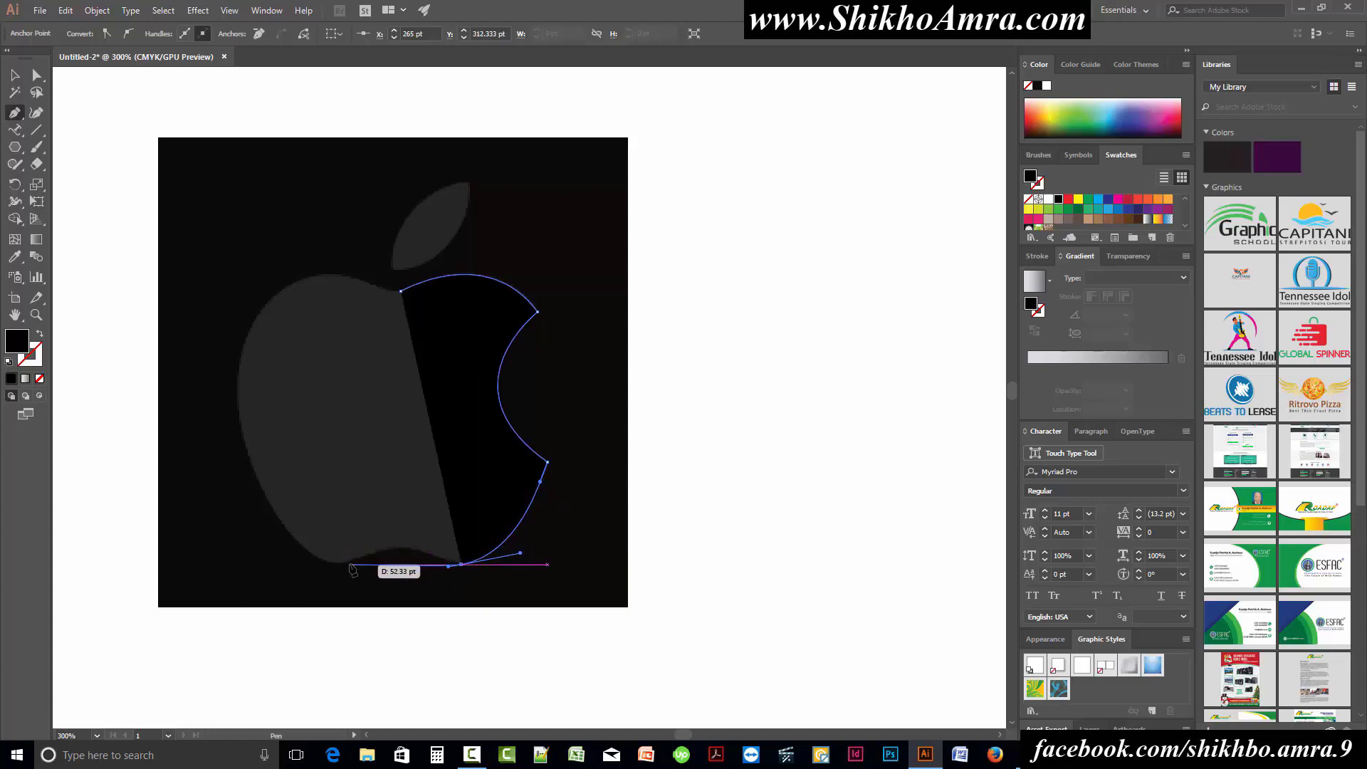
mouse_move(350, 564)
left_mouse_down()
mouse_move(283, 606)
mouse_move(288, 557)
mouse_move(339, 566)
left_mouse_up()
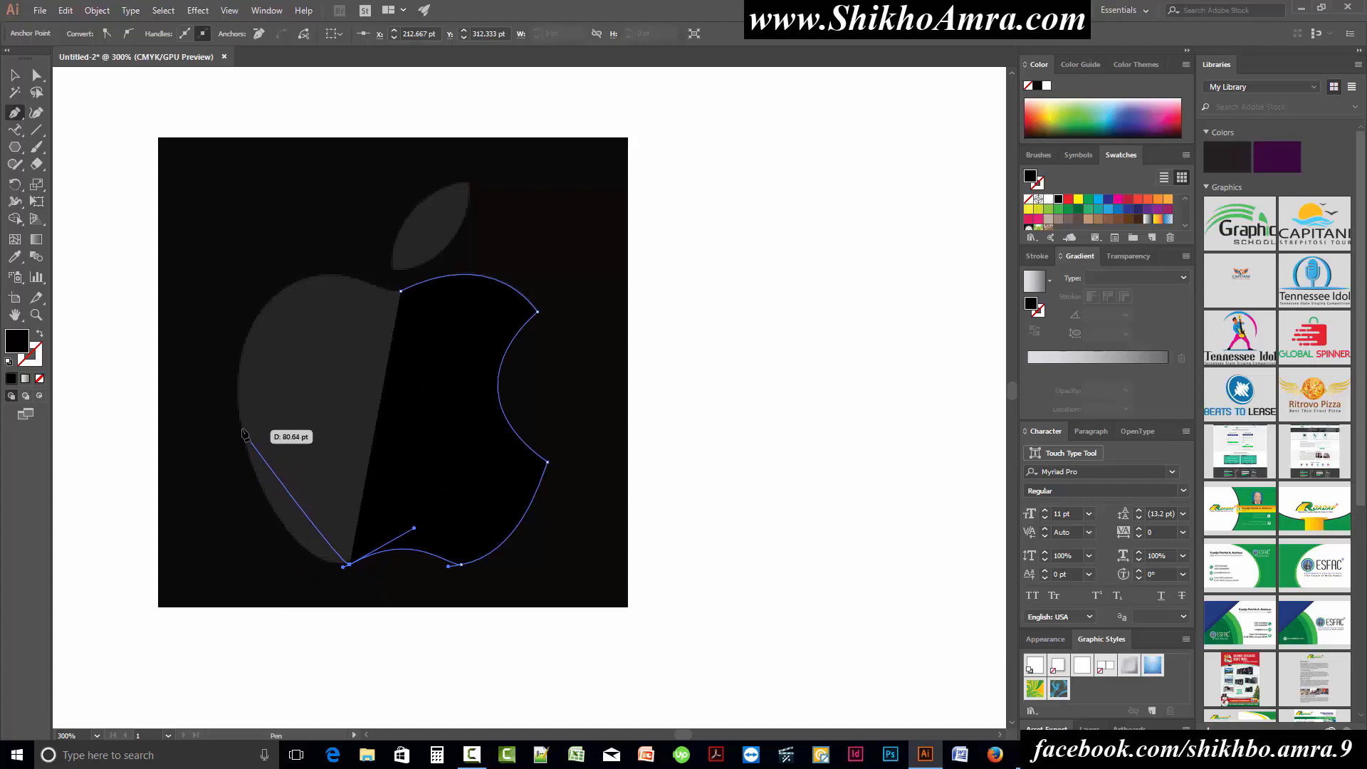
mouse_move(243, 428)
left_mouse_down()
mouse_move(221, 302)
mouse_move(240, 411)
left_mouse_up()
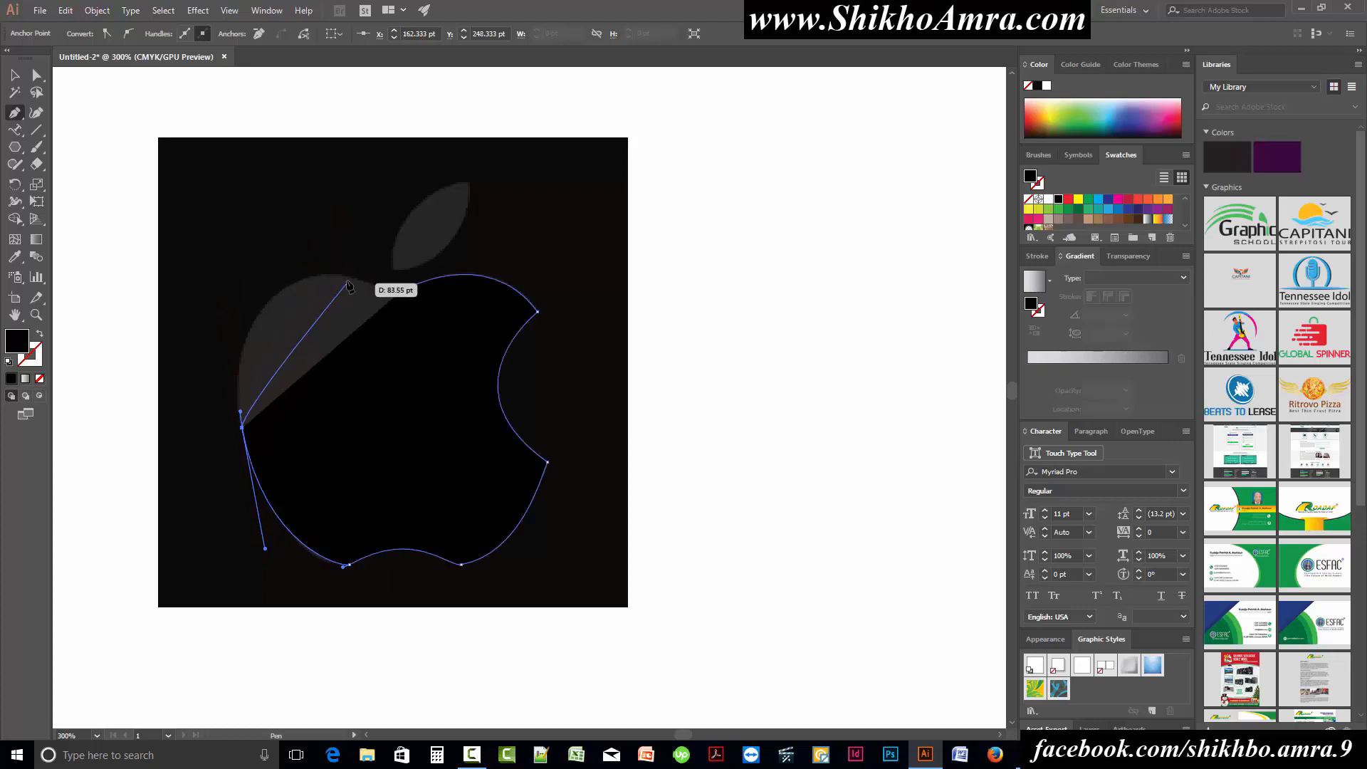
left_click_drag(401, 290, 590, 368)
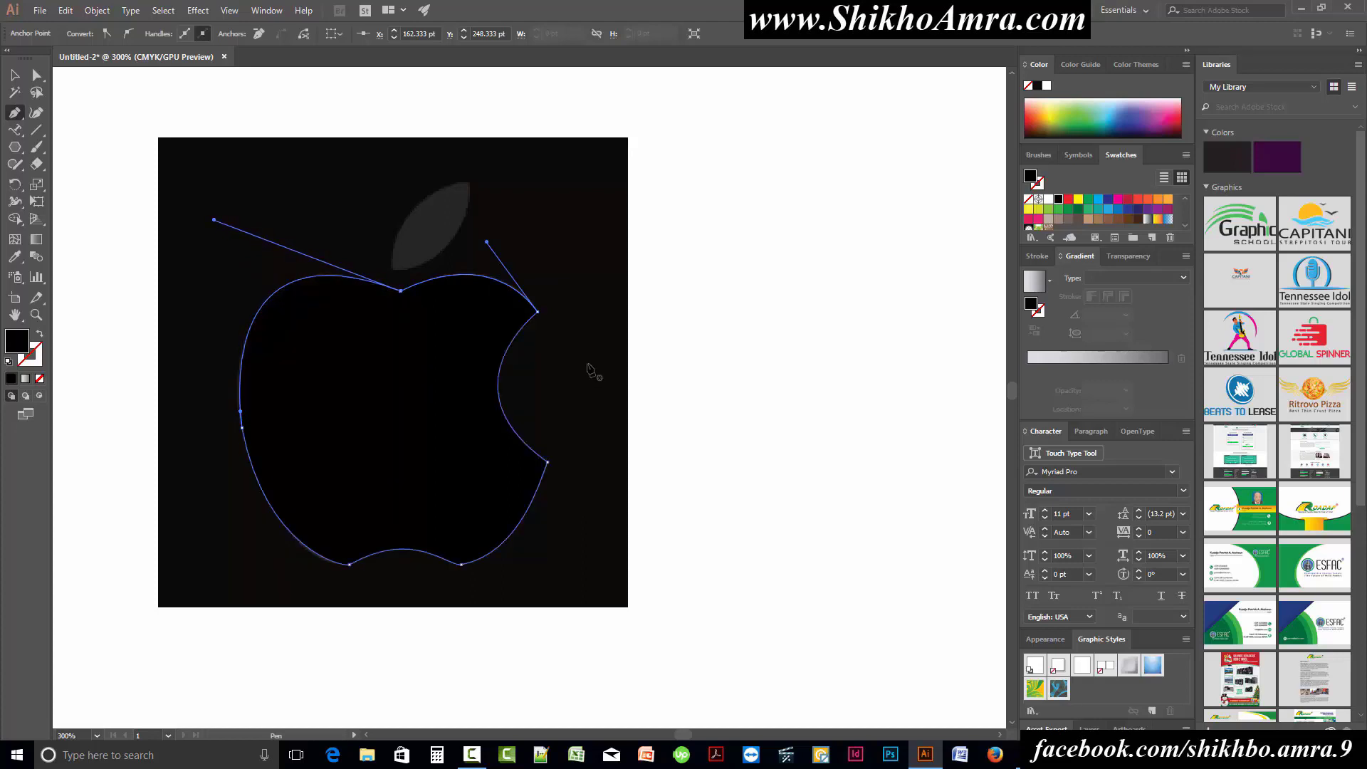
left_click(14, 74)
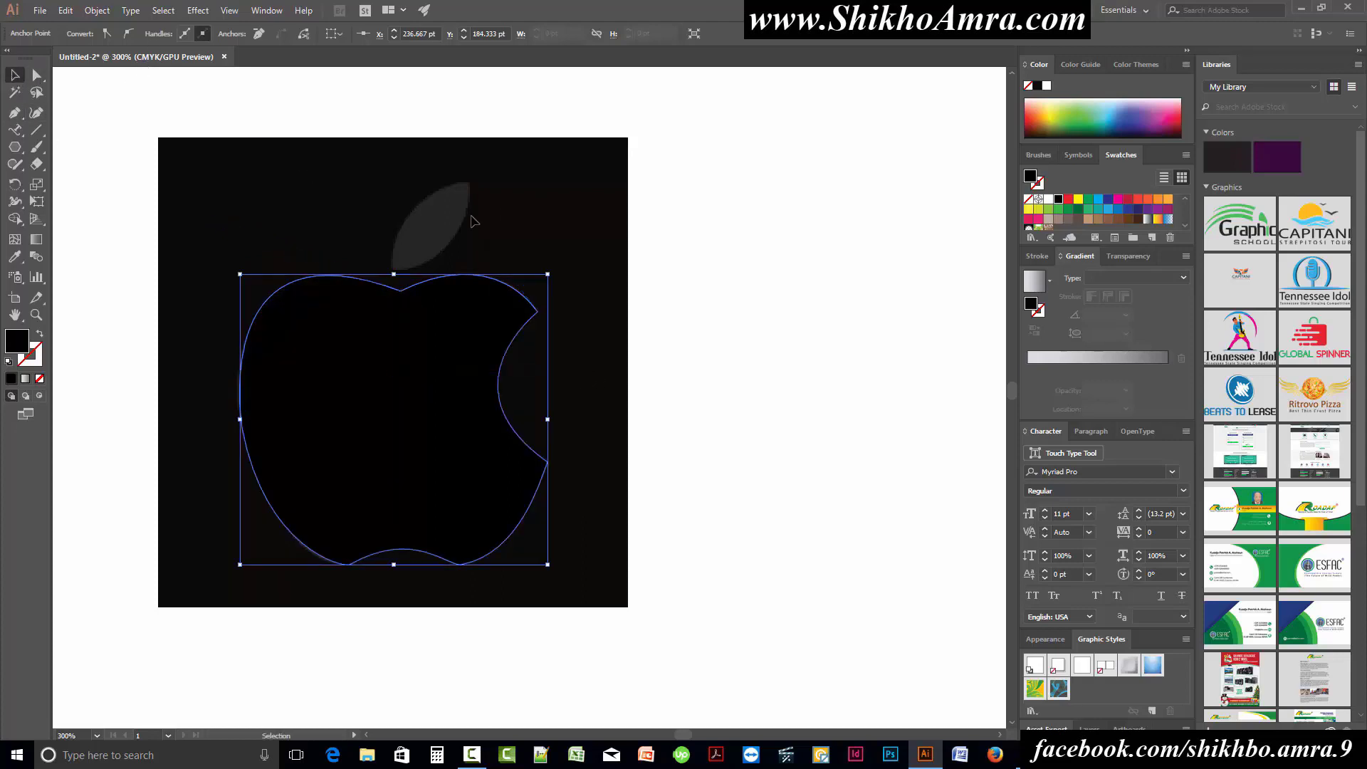
Trace the leaf of the Apple logo as a separate closed curved path with the Pen tool.
left_click(15, 112)
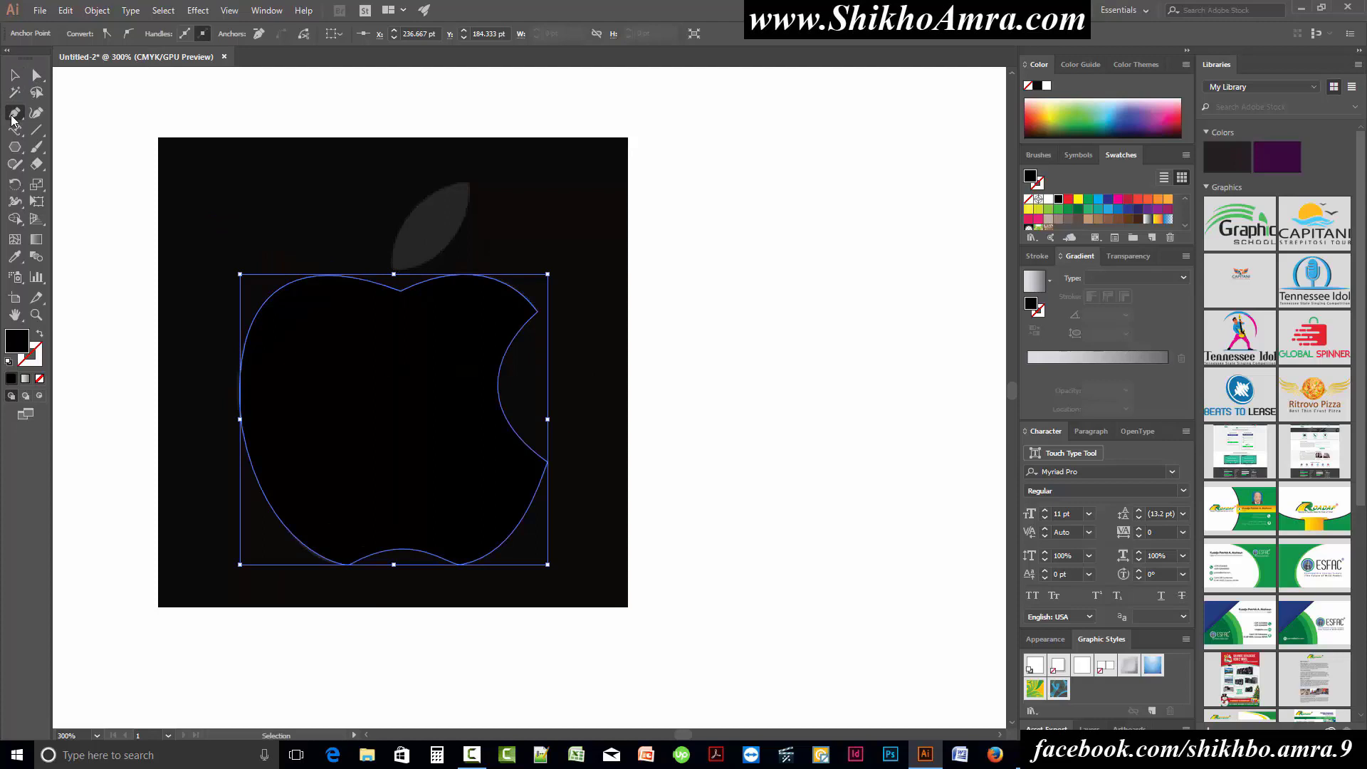
left_click(394, 268)
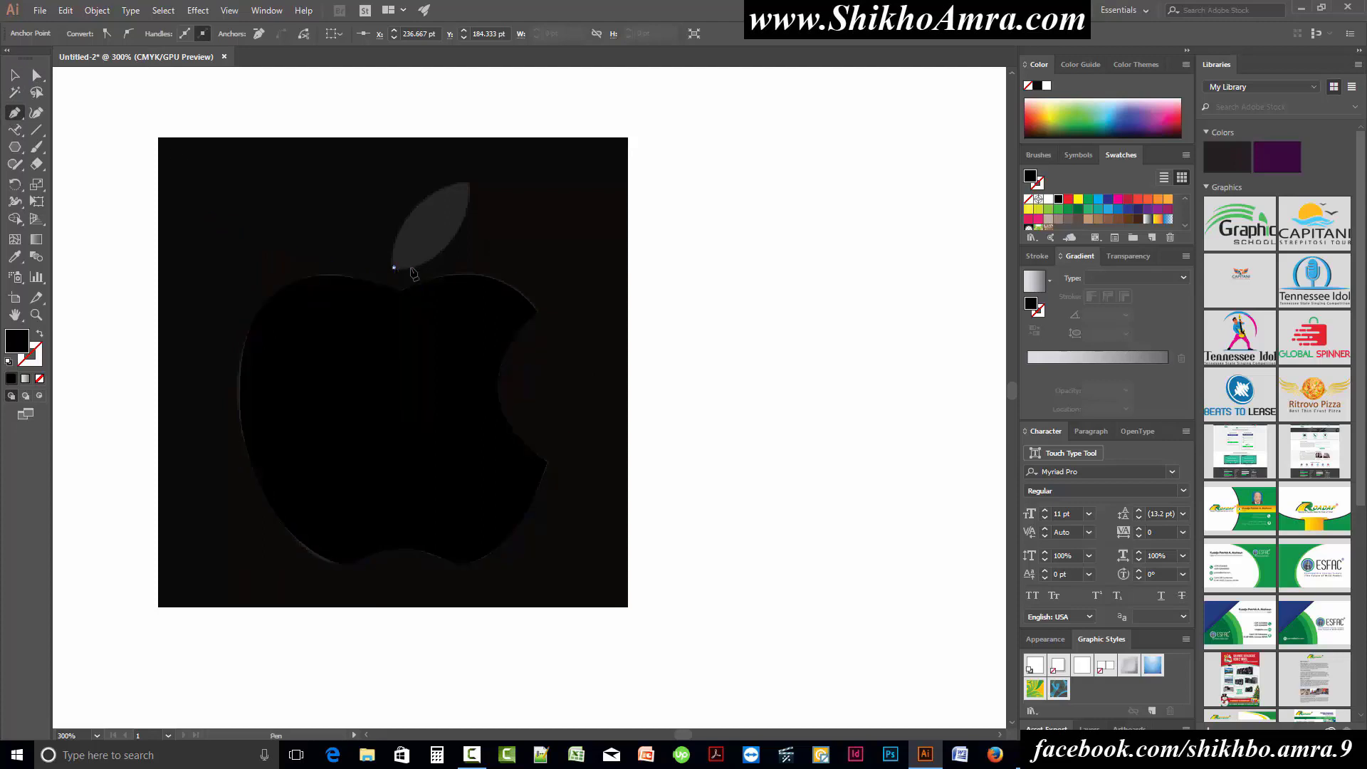
mouse_move(467, 184)
left_mouse_down()
mouse_move(473, 96)
mouse_move(453, 190)
left_mouse_up()
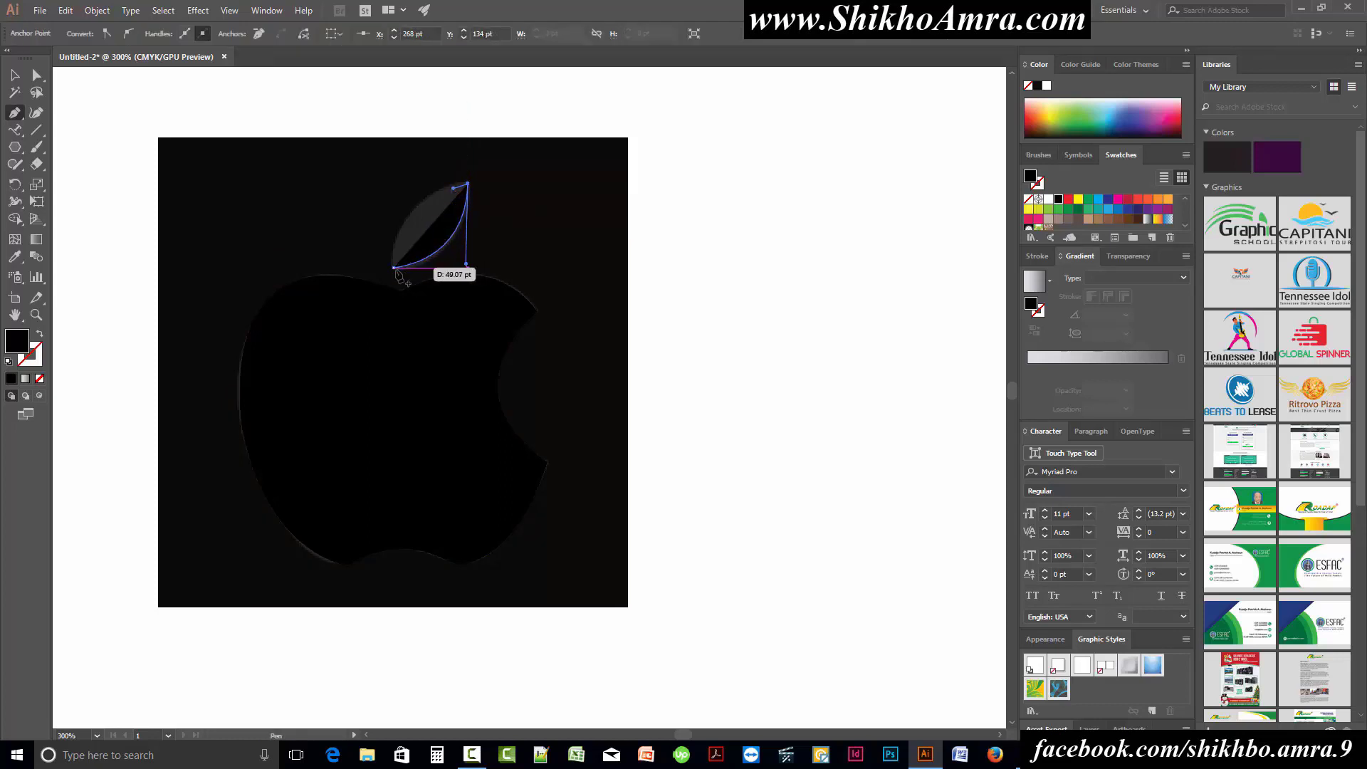
left_click_drag(394, 268, 382, 355)
left_click(15, 75)
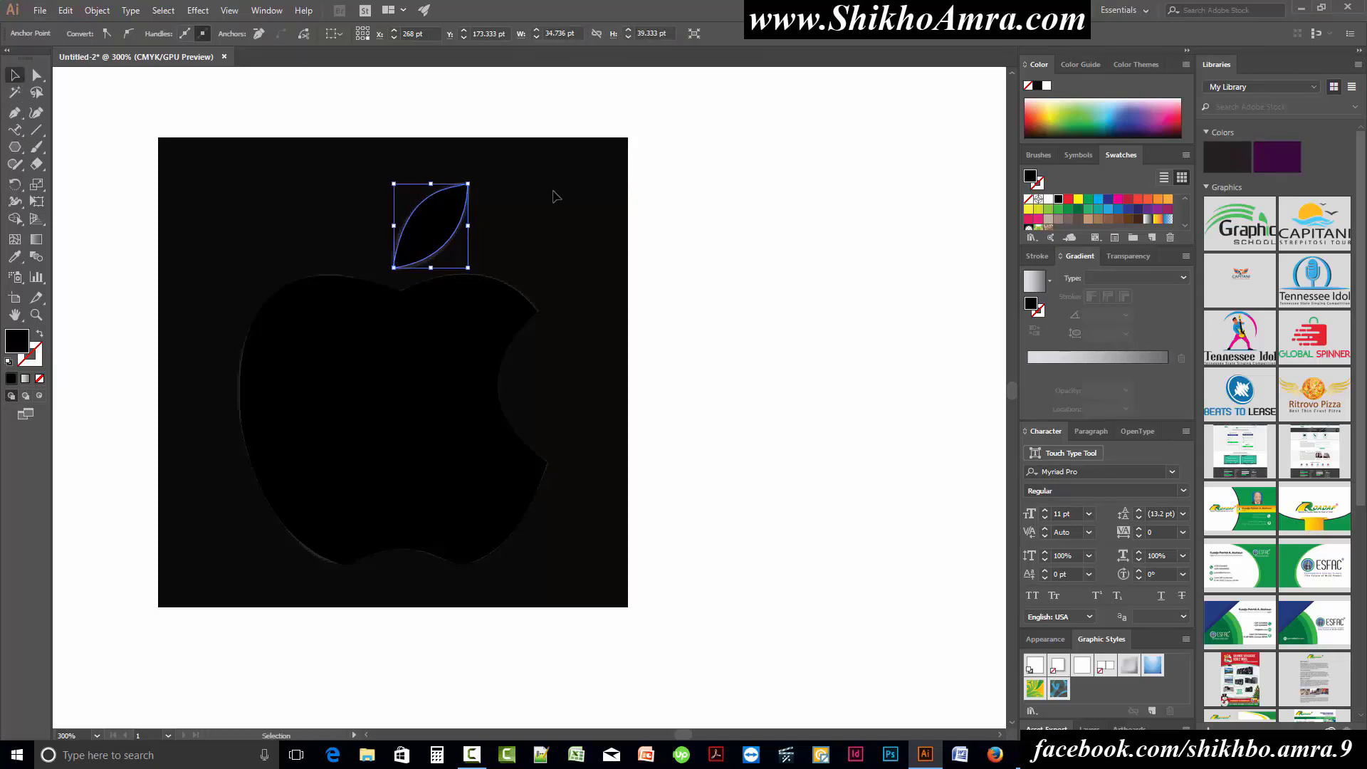
Delete the dark reference logo image, keeping only the traced apple body and leaf.
left_click(555, 196)
scroll(532, 238, "down", 4)
left_click_drag(530, 235, 626, 292)
key("Delete")
scroll(506, 232, "up", 5)
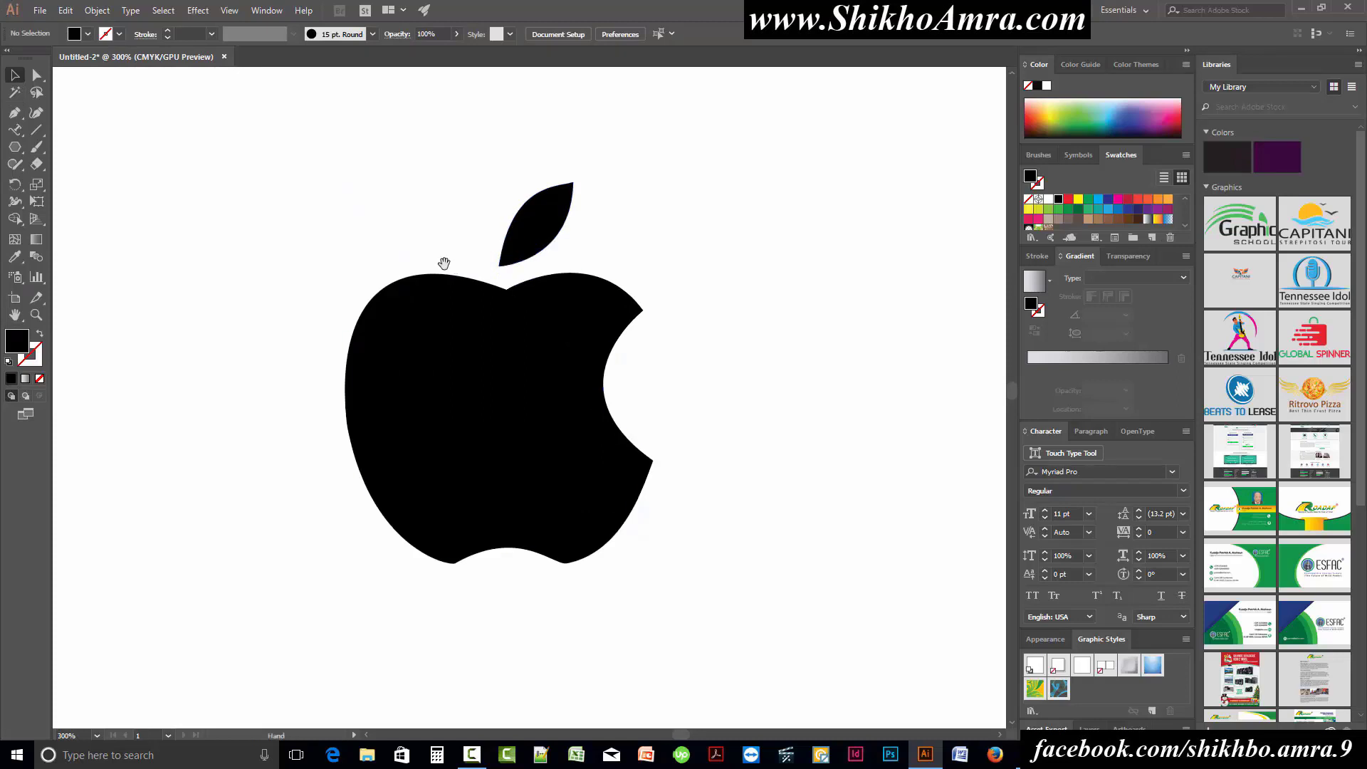
left_click_drag(296, 163, 726, 568)
left_click(726, 567)
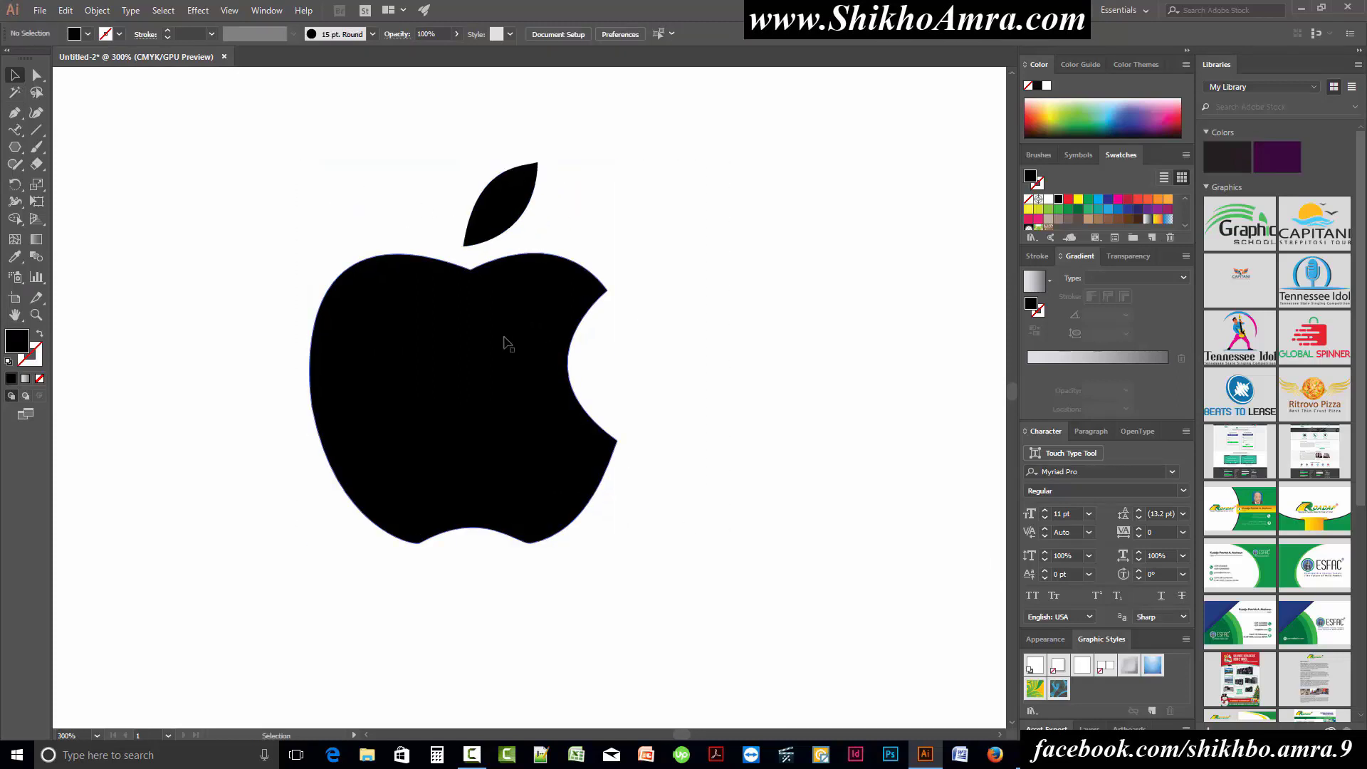
Remove the fill from the apple body path and activate the Type on a Path tool.
left_click(442, 344)
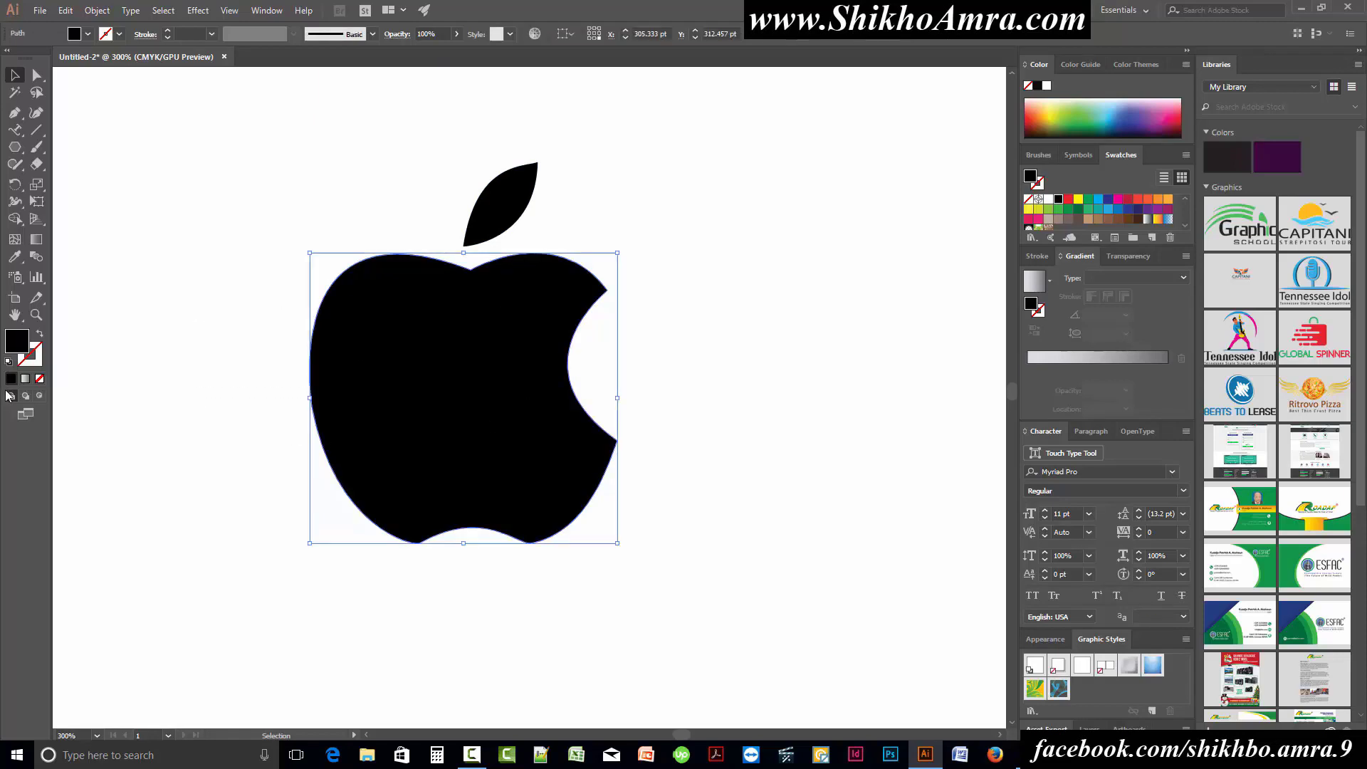
left_click(39, 379)
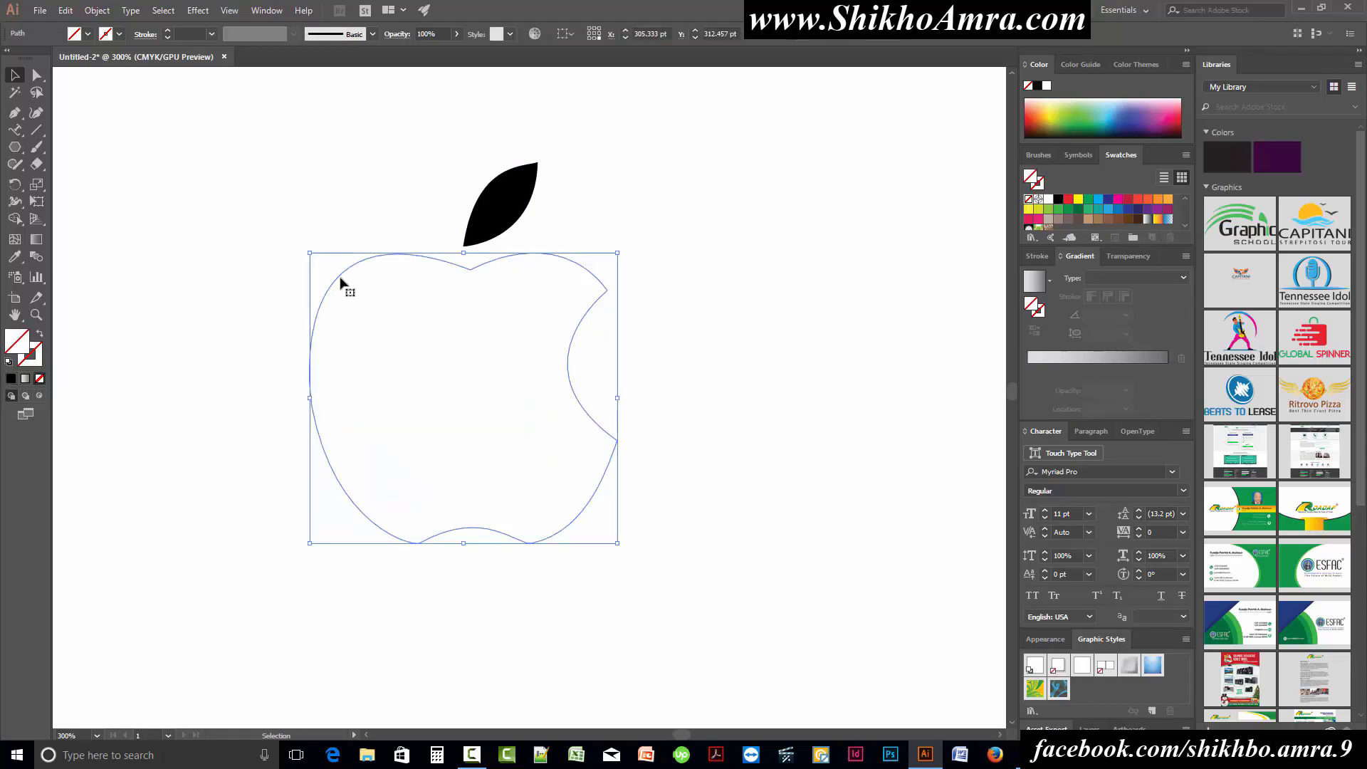
left_click_drag(15, 129, 107, 170)
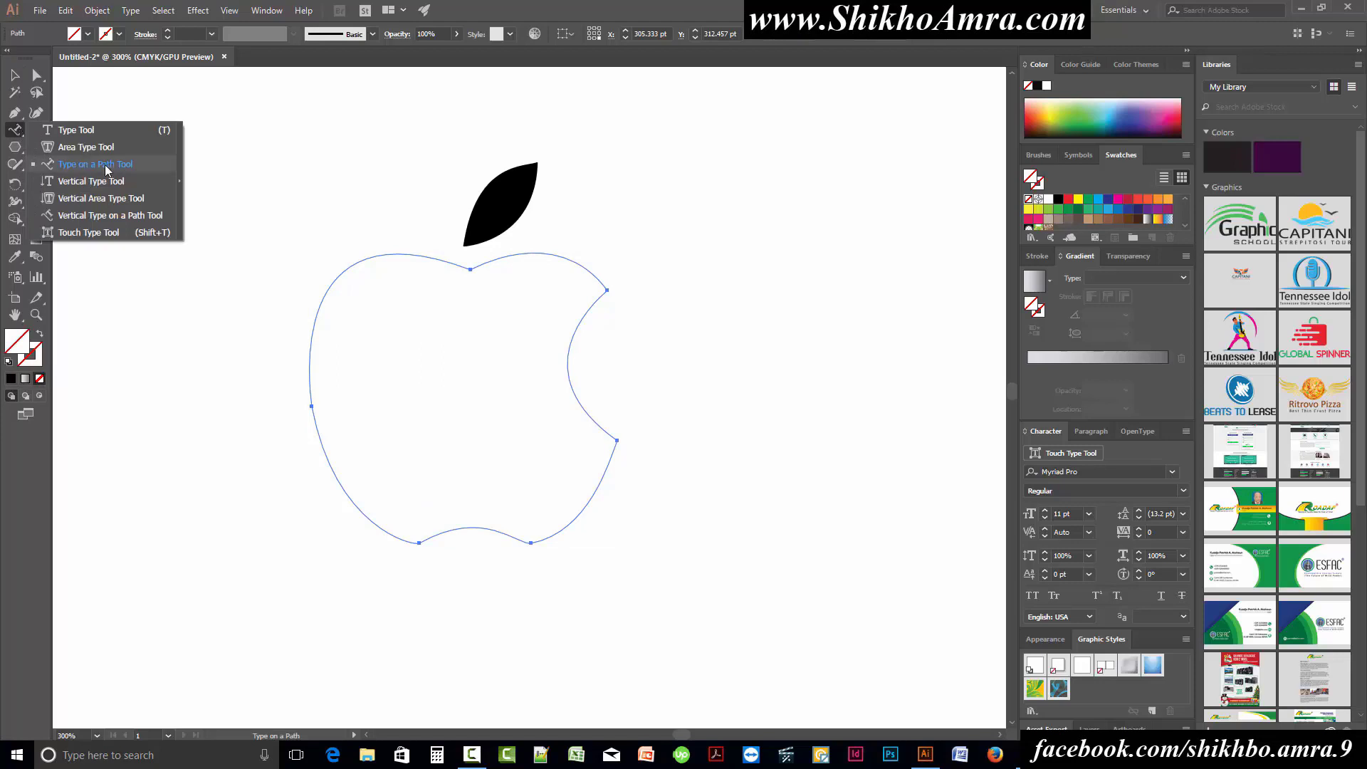
left_click(66, 168)
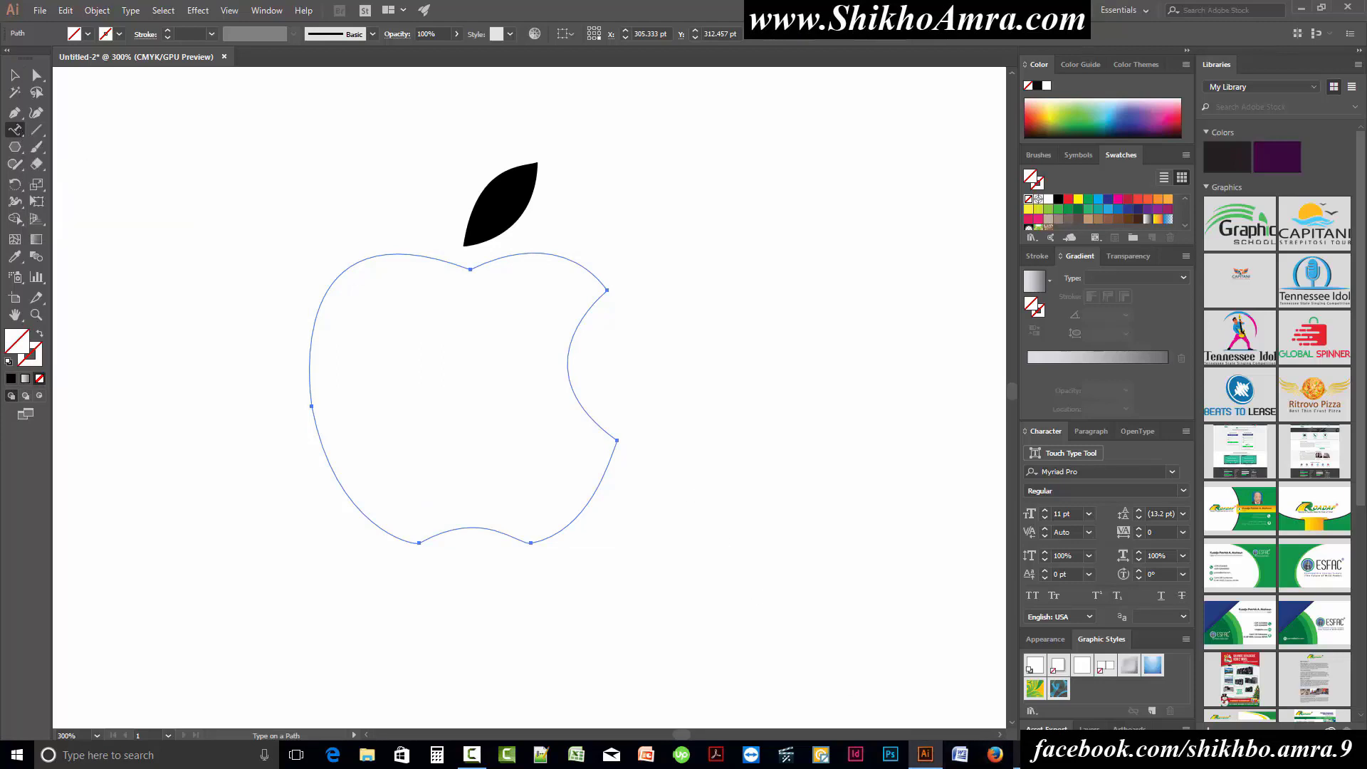
Switch to Chrome and search Google for "lorem ipsum" in a new tab.
left_click(1028, 755)
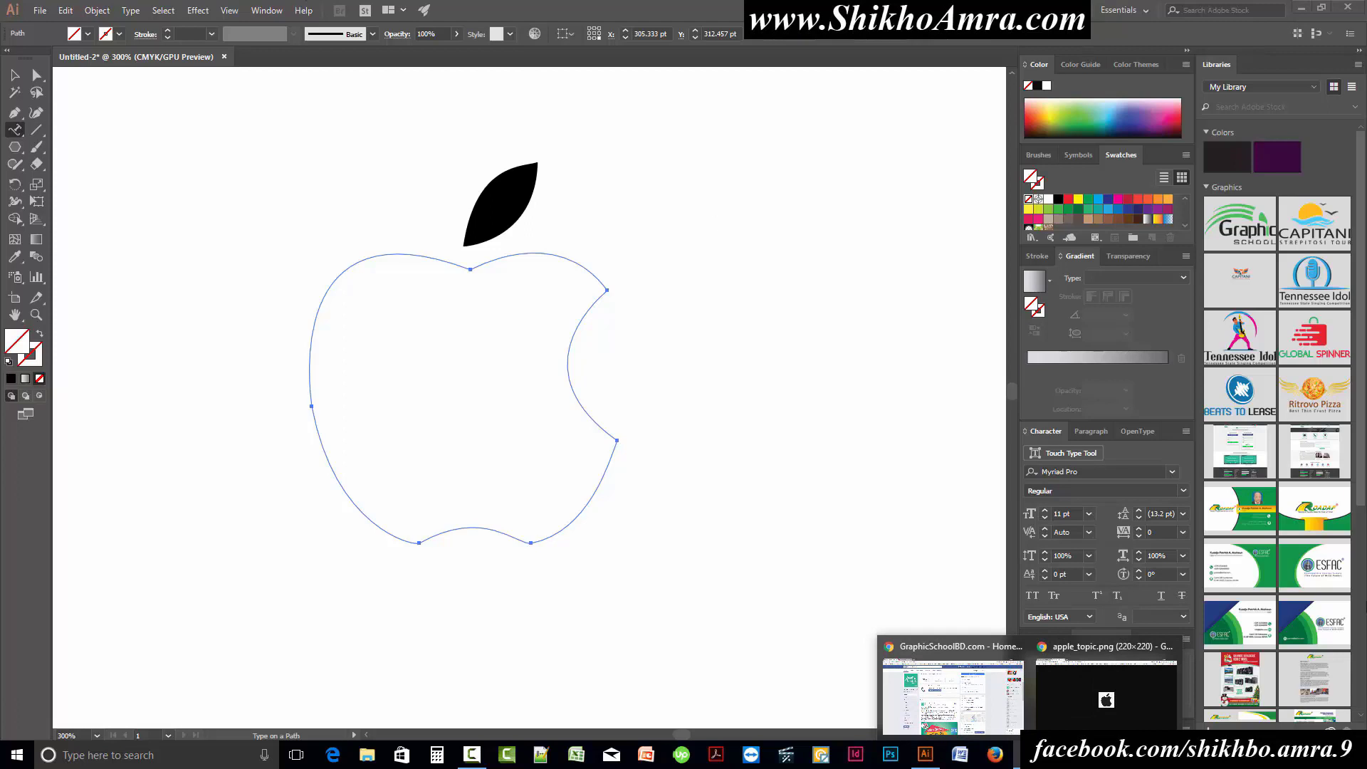
left_click(1106, 694)
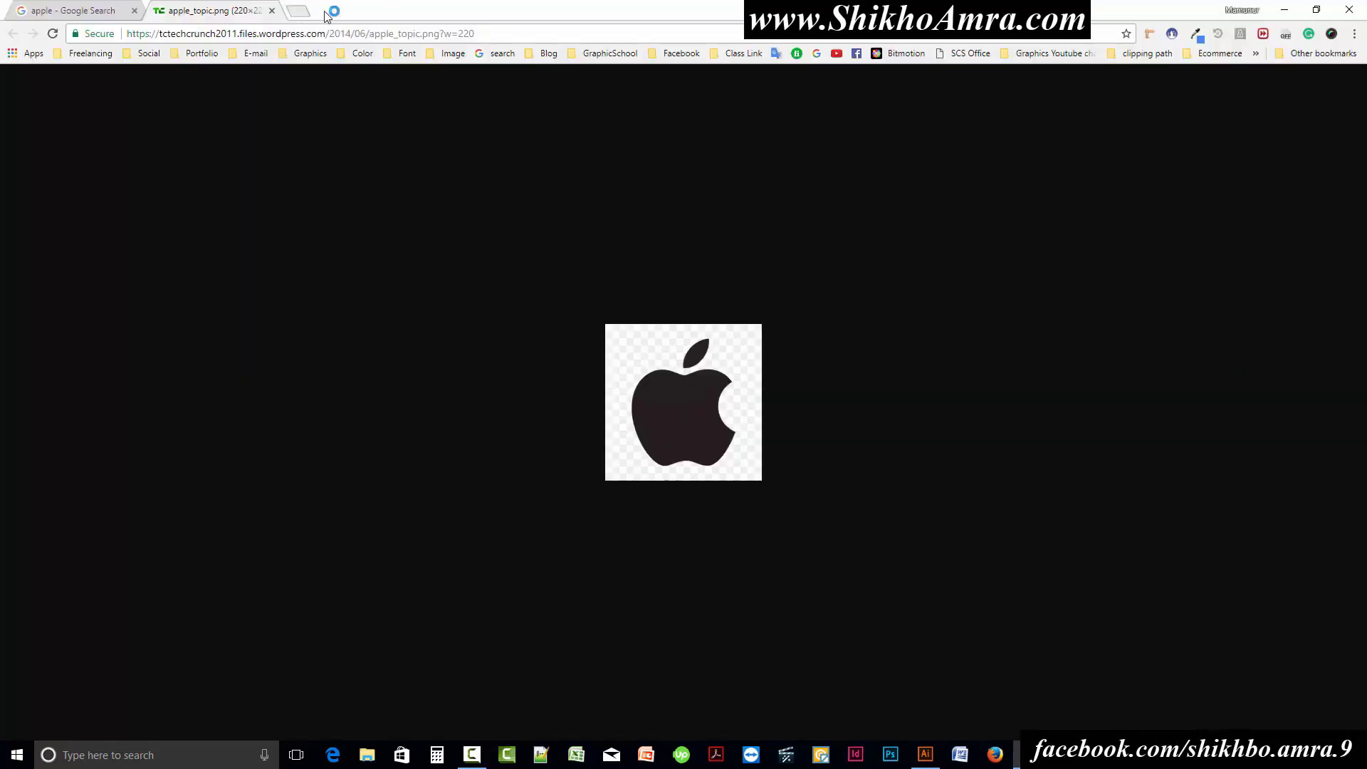
left_click(298, 11)
left_click(817, 53)
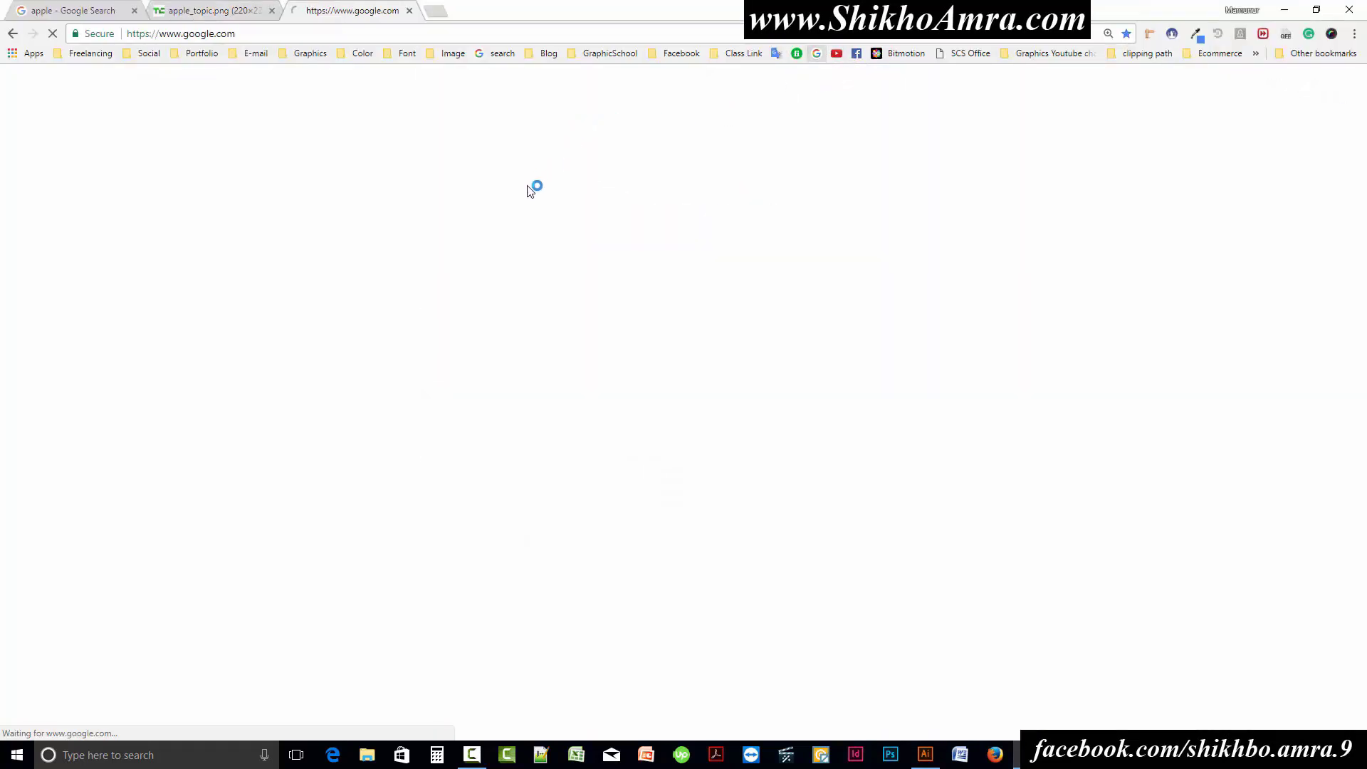
type("lorem")
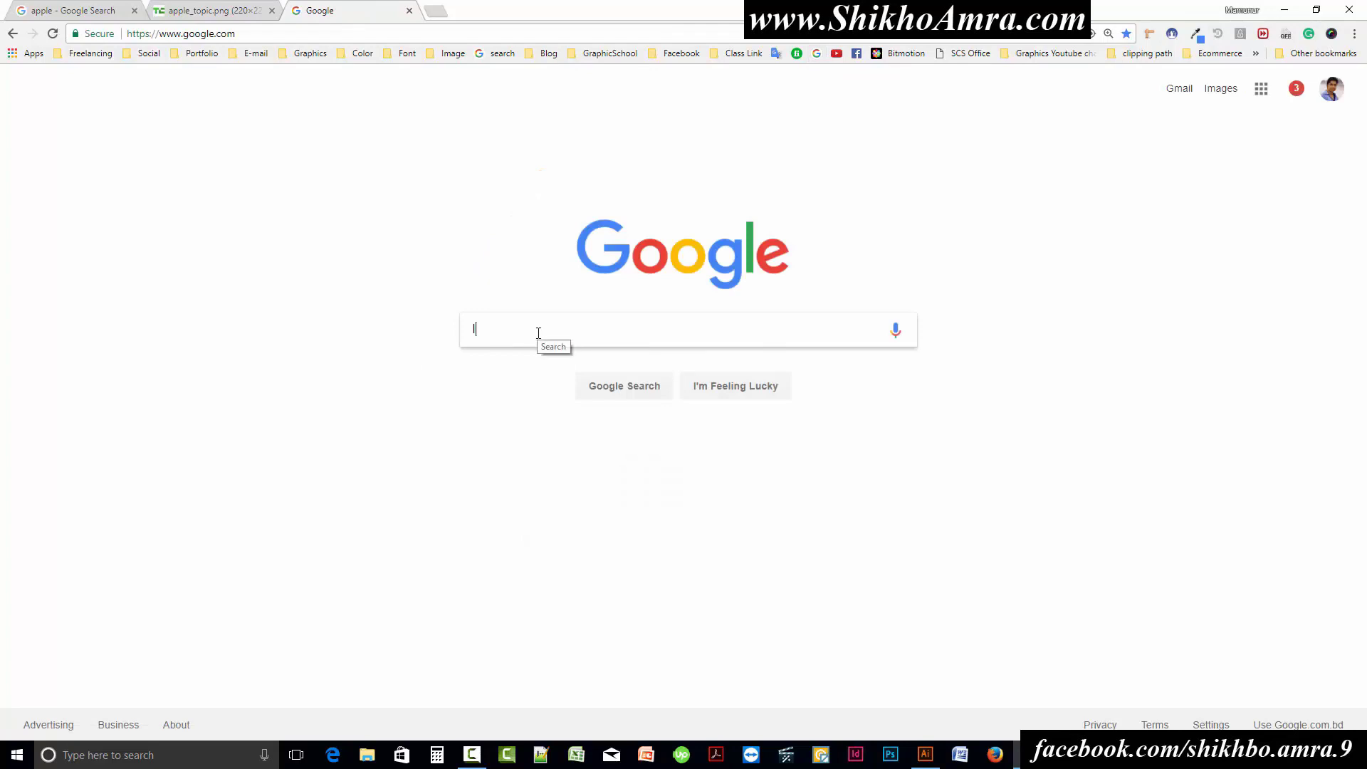
type(" ipsum")
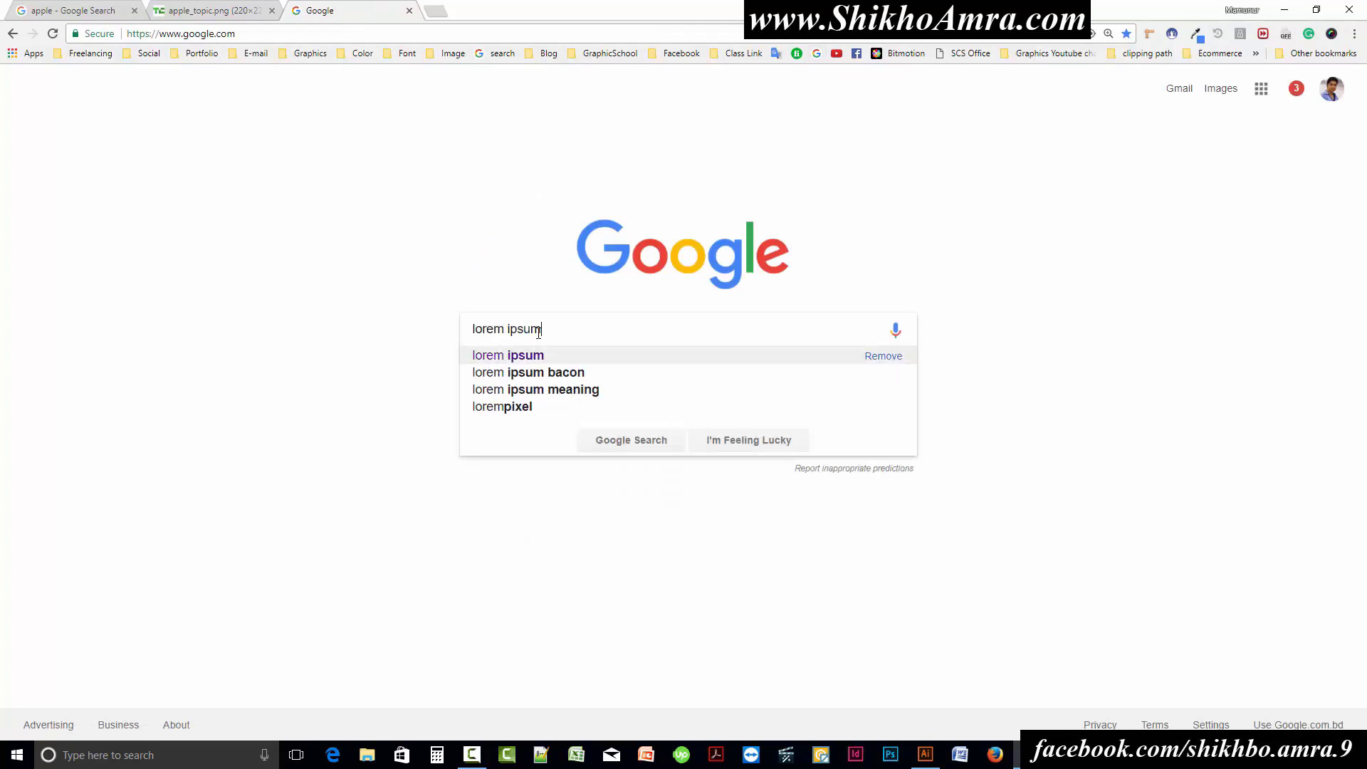
key("Return")
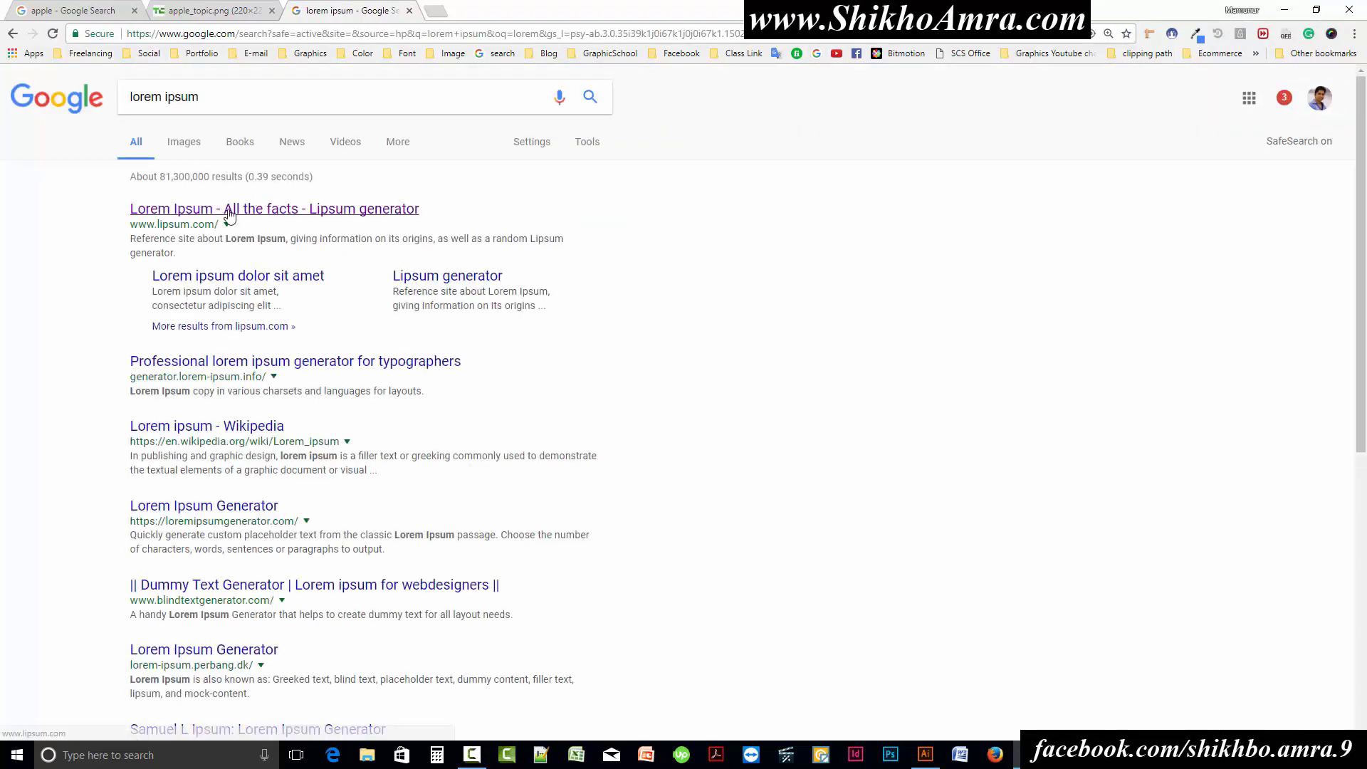
left_click(280, 210)
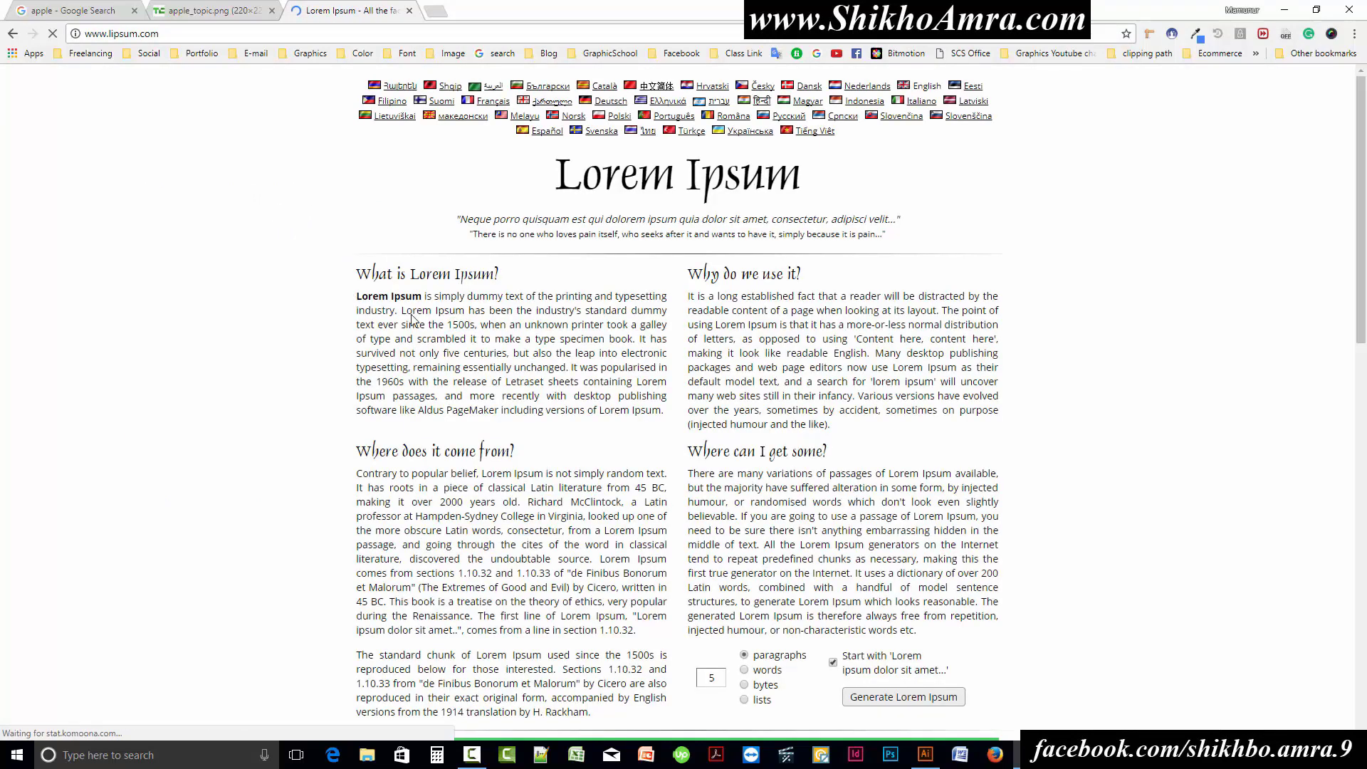
left_click_drag(523, 428, 486, 379)
triple_click(465, 307)
right_click(465, 307)
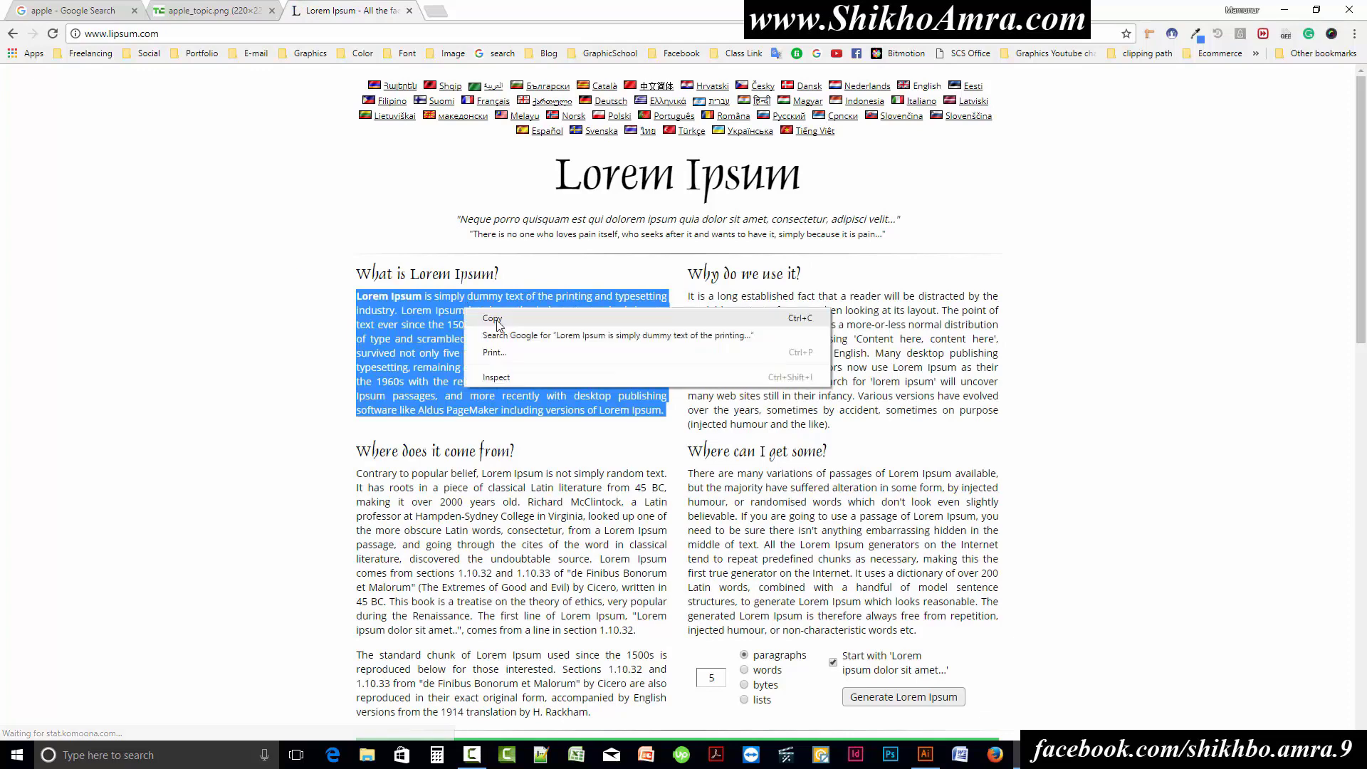
left_click(492, 318)
Switch back to Illustrator and place type on the apple body outline with the Type on a Path tool.
left_click(1284, 10)
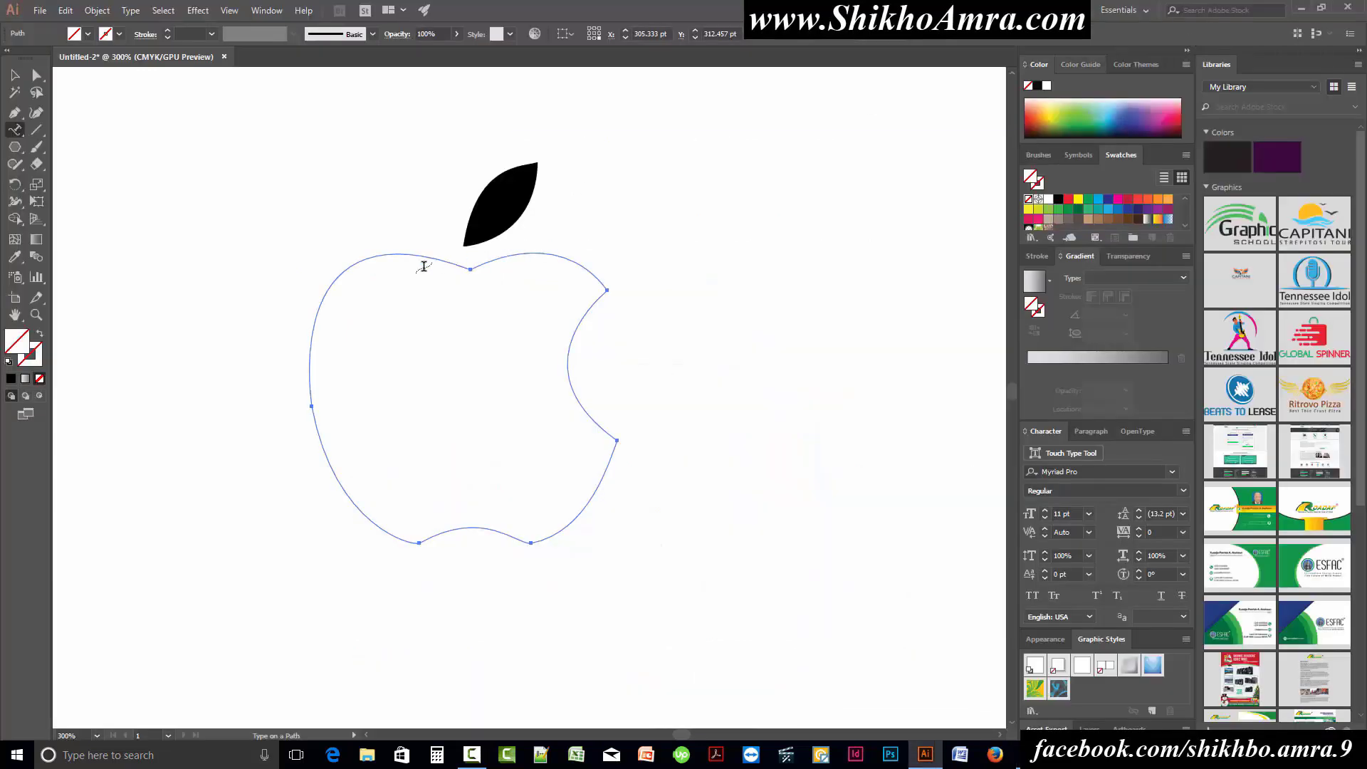
left_click(14, 130)
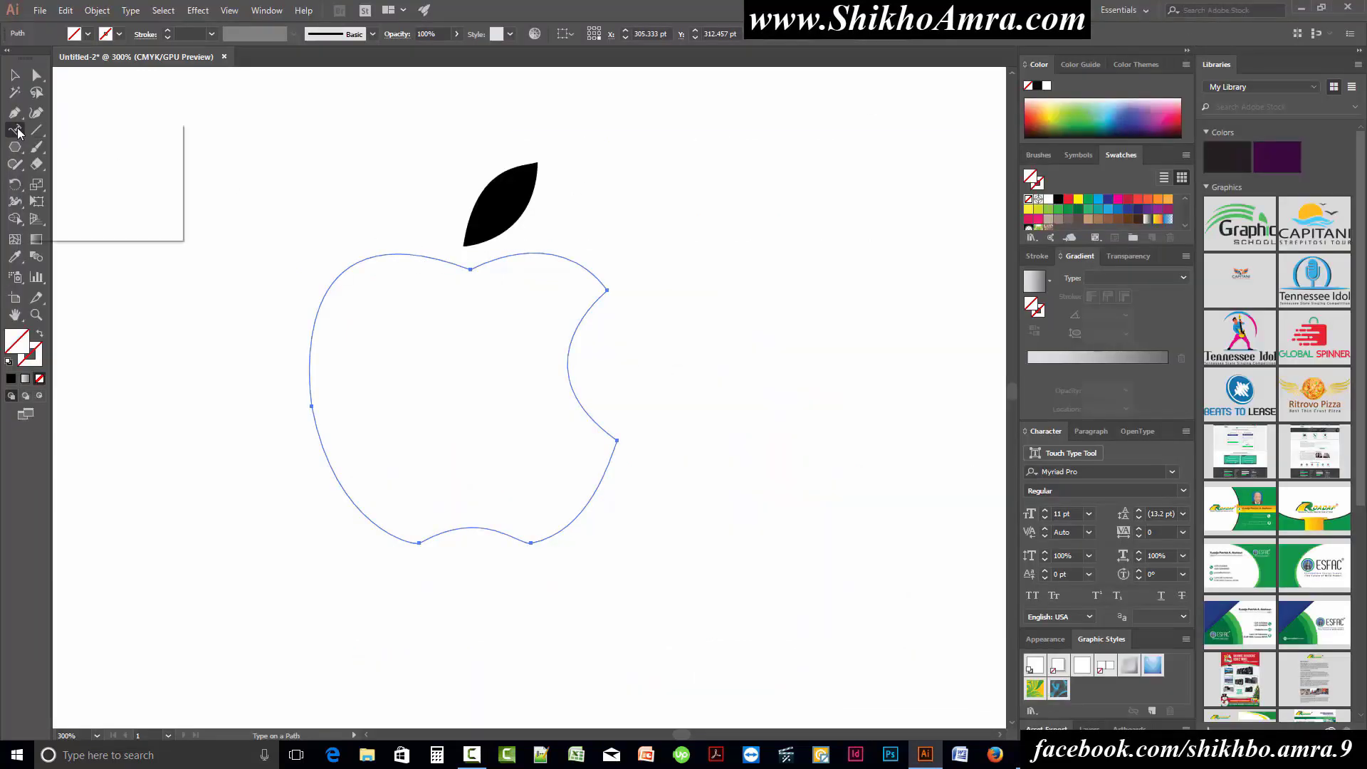
left_click(142, 165)
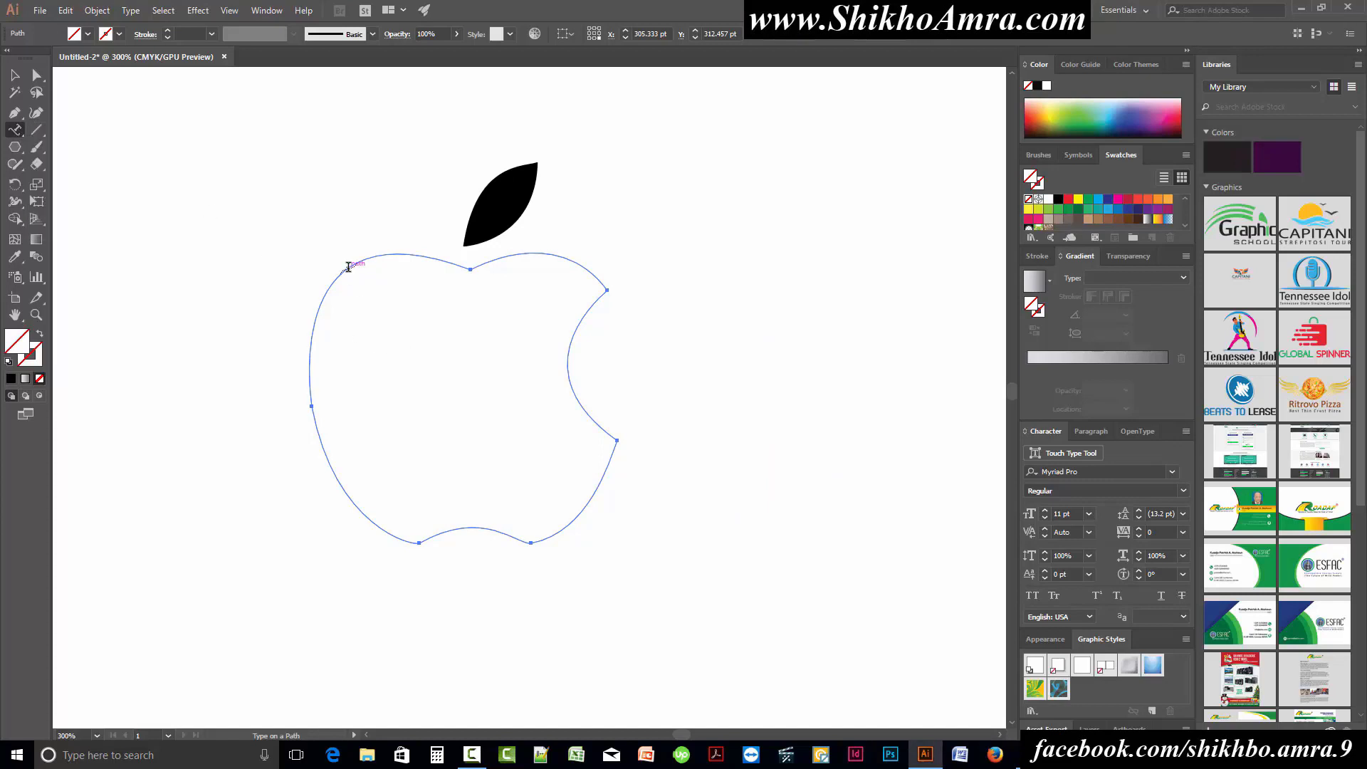
left_click(349, 267)
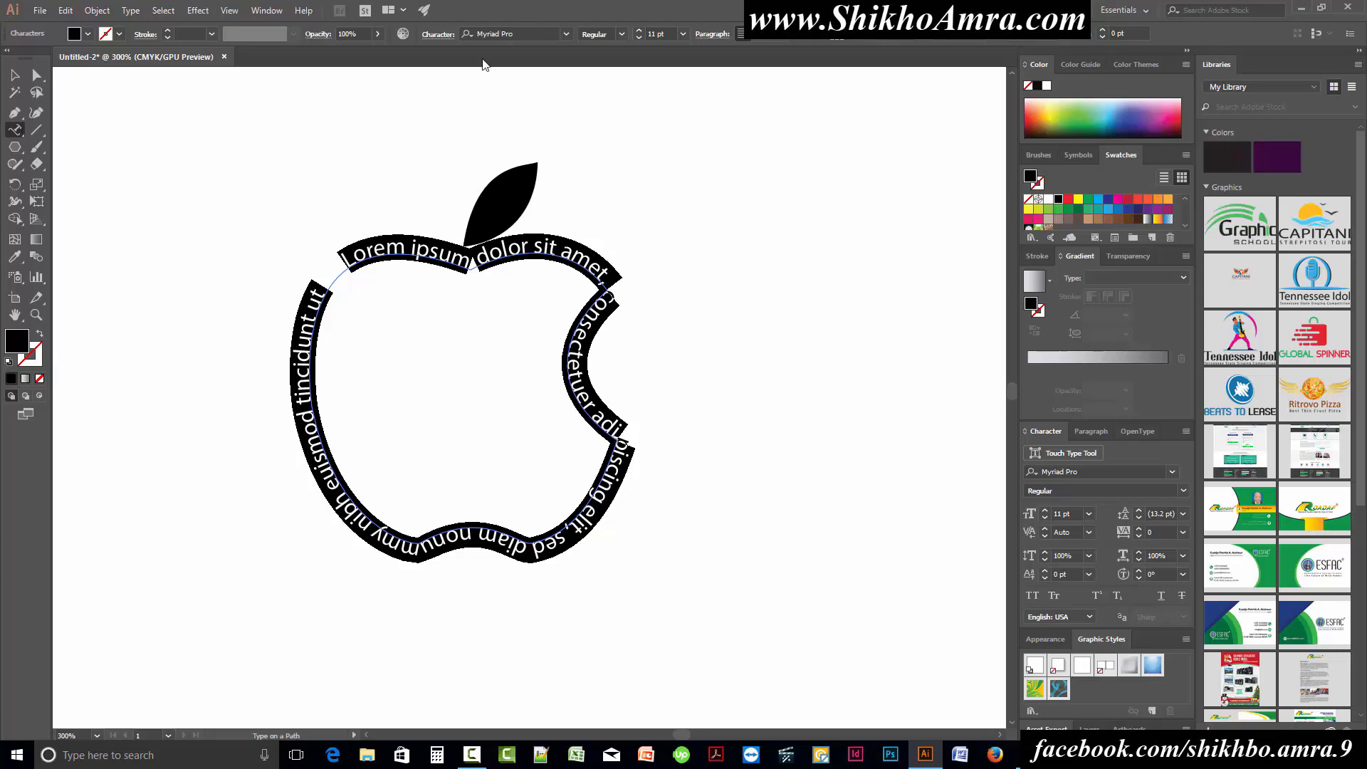
Set the font size of the placeholder text around the apple body to 5 pt.
left_click(662, 33)
key("Down")
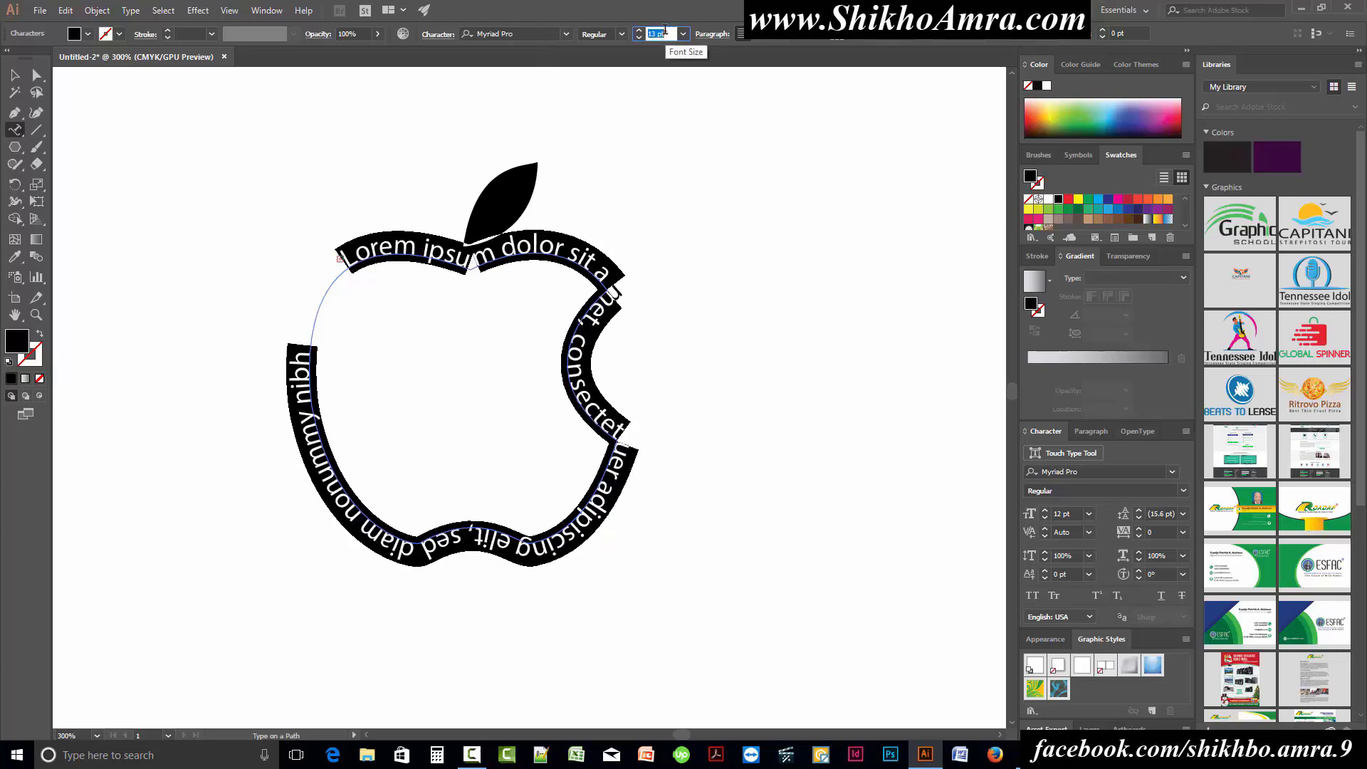
key("Down")
key("Down")
key("Down")
key("Down")
key("Down")
key("Down")
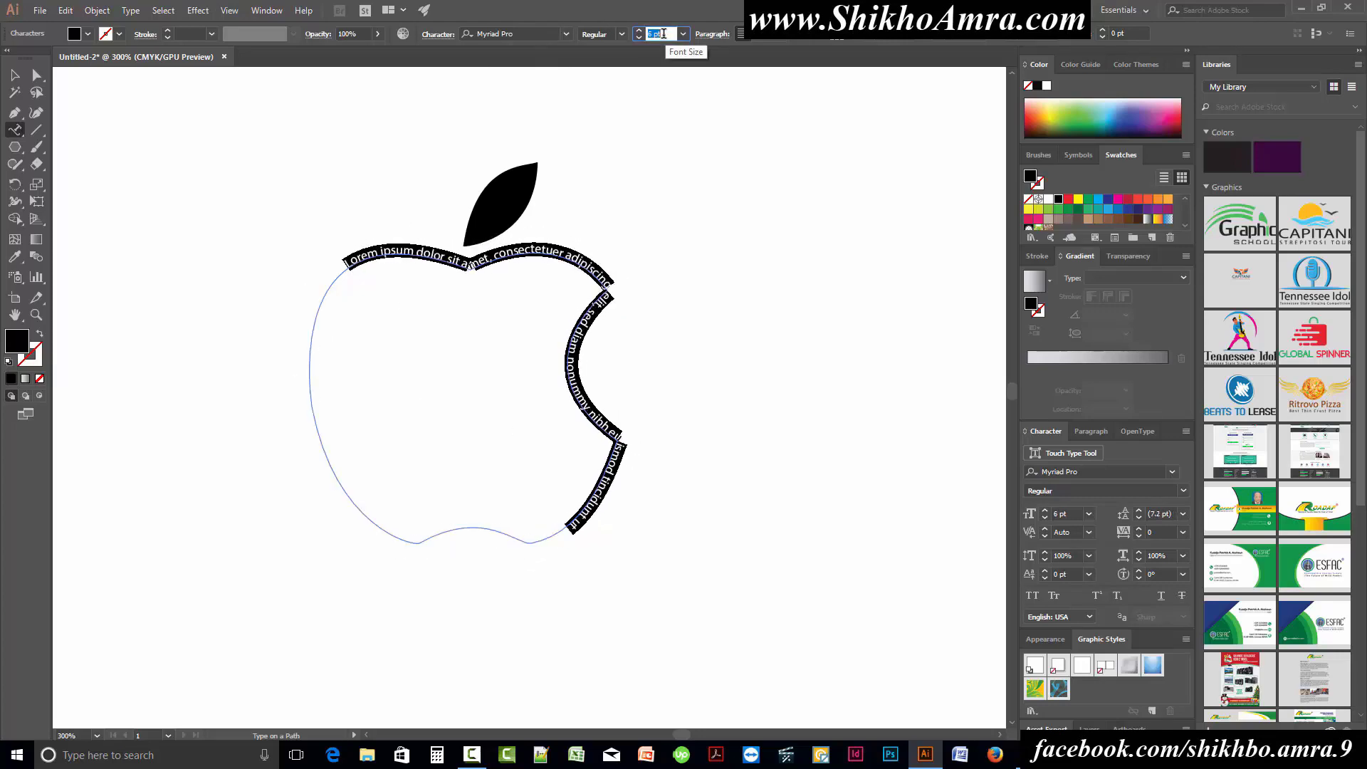
key("Up")
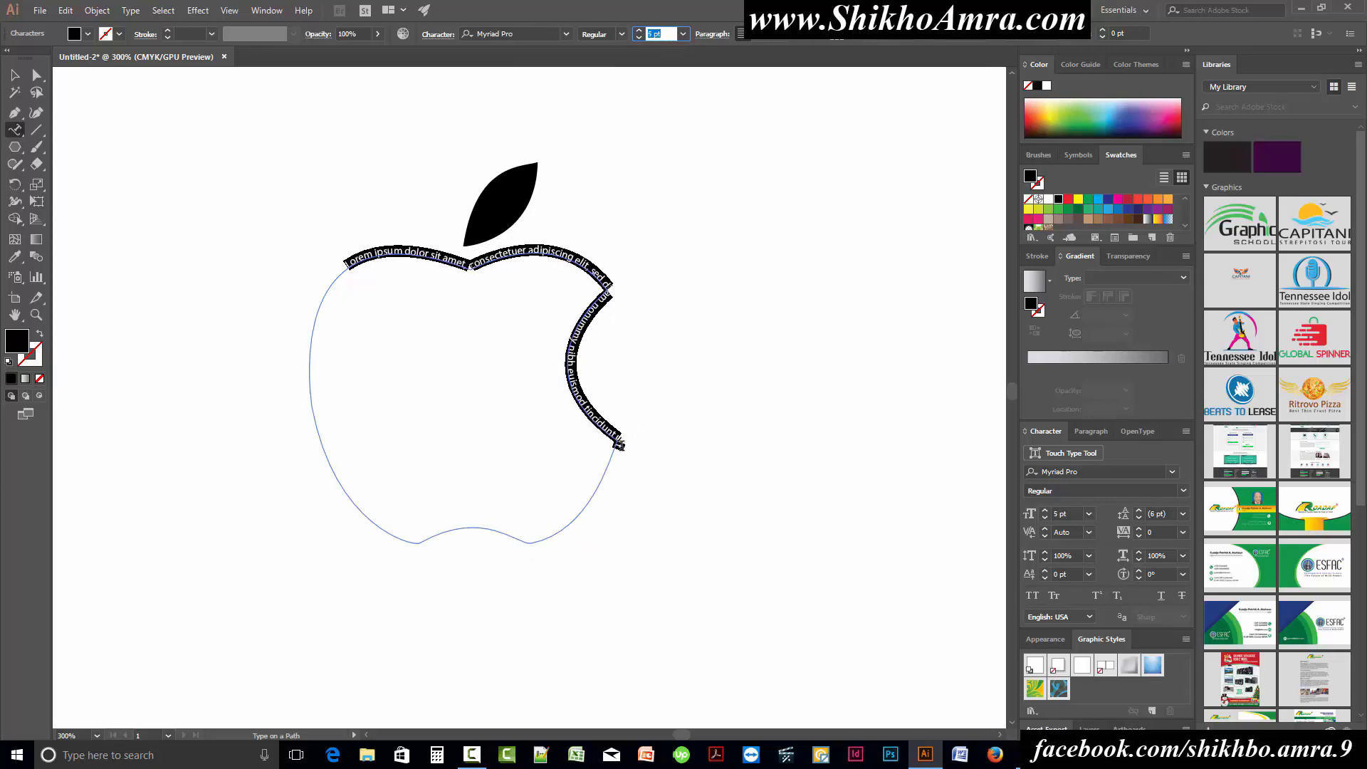
Paste the copied Lorem Ipsum paragraph at the end of the path text to fill the apple outline, and finish text editing.
left_click(621, 450)
key("ctrl+v")
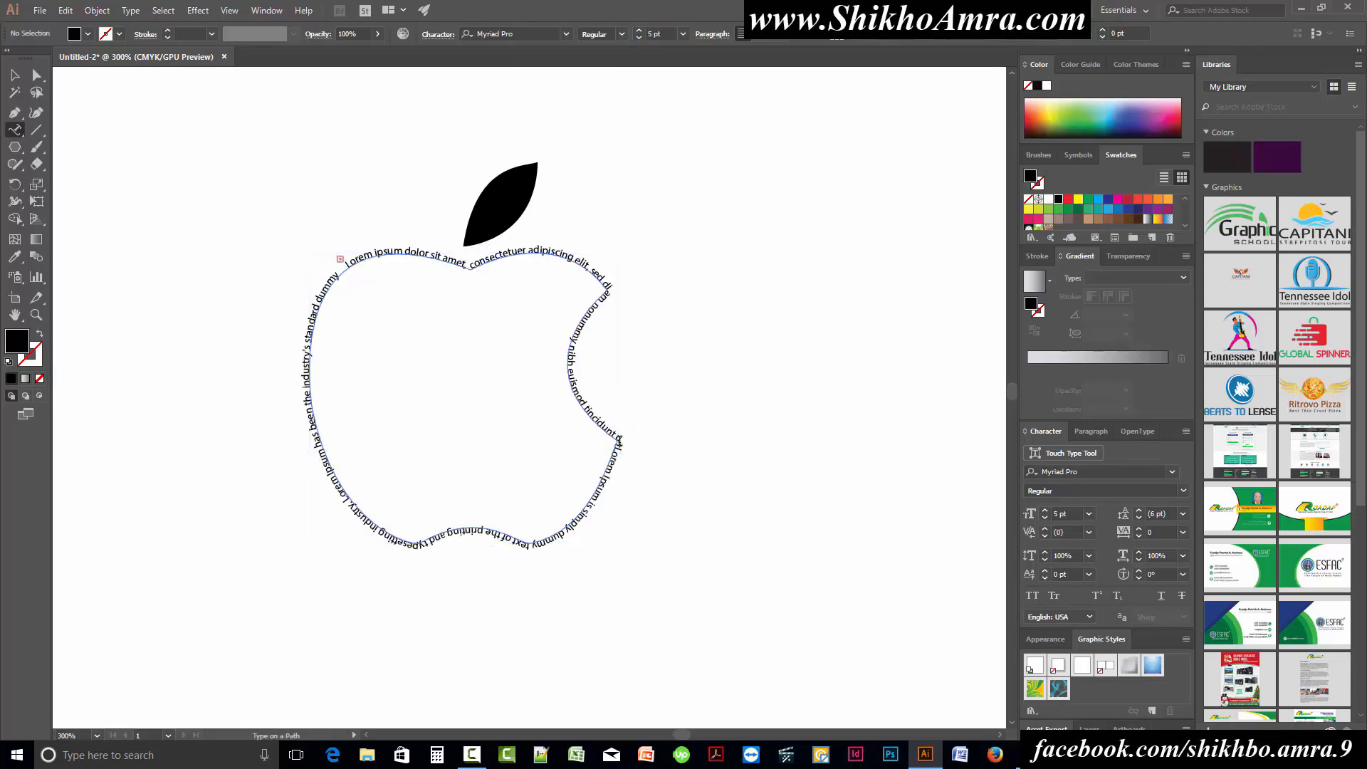
key("Escape")
left_click(14, 75)
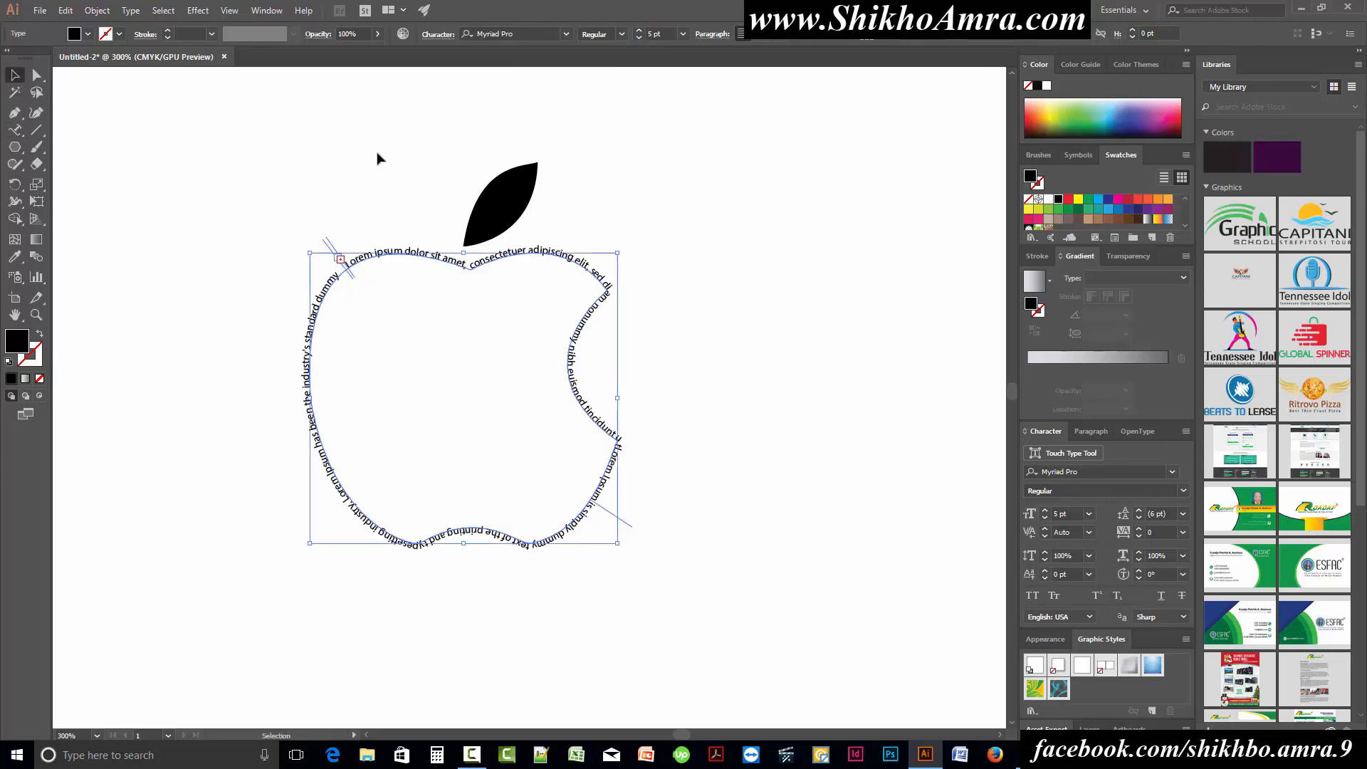
Remove the leaf's fill and paste the copied Lorem Ipsum paragraph along its outline as type on a path.
left_click(500, 207)
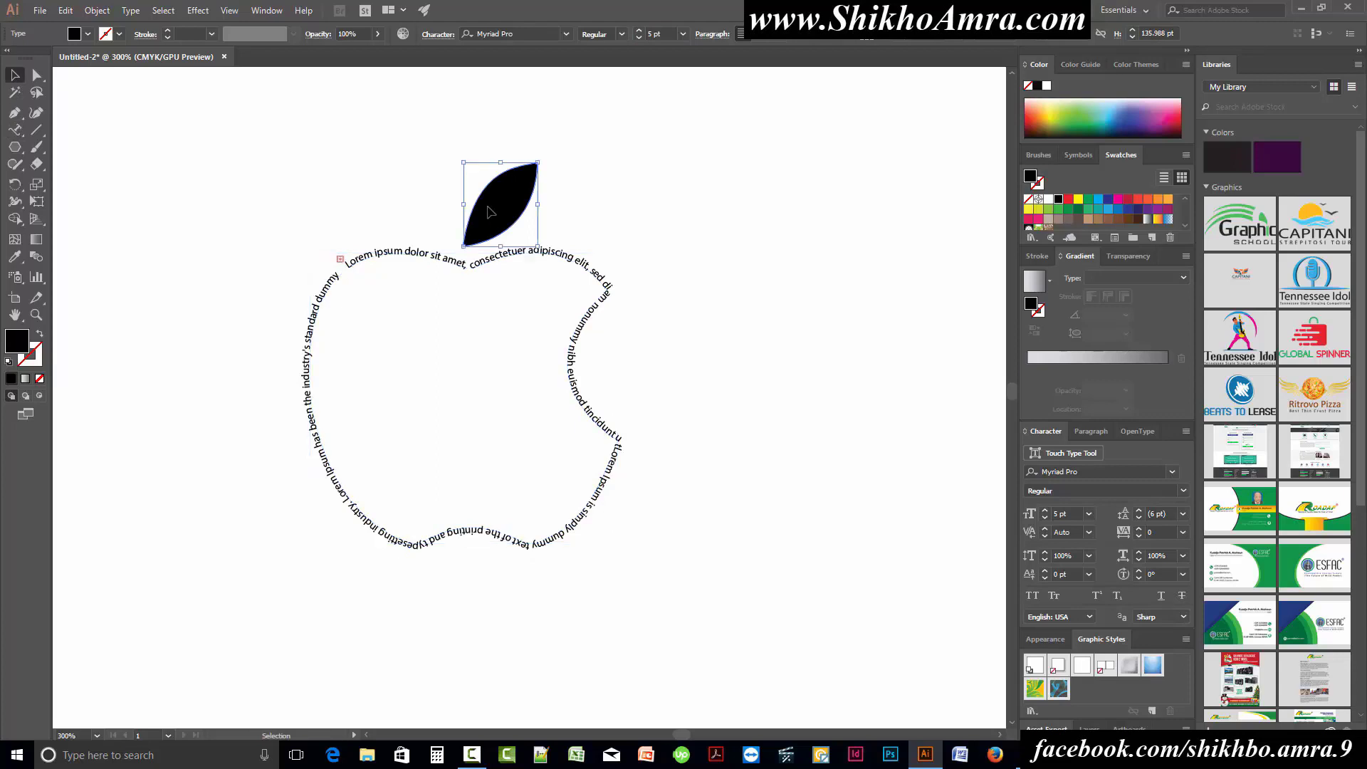
left_click(39, 381)
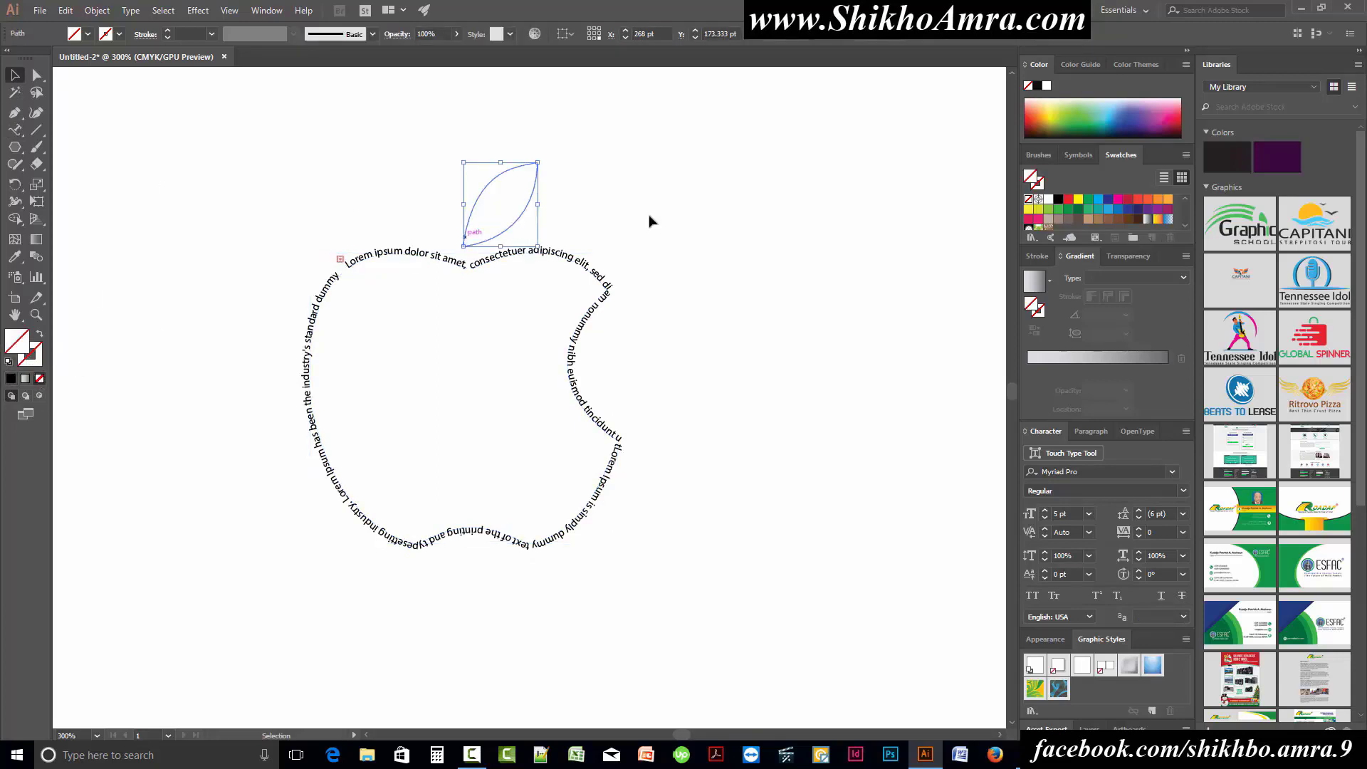
left_click(15, 132)
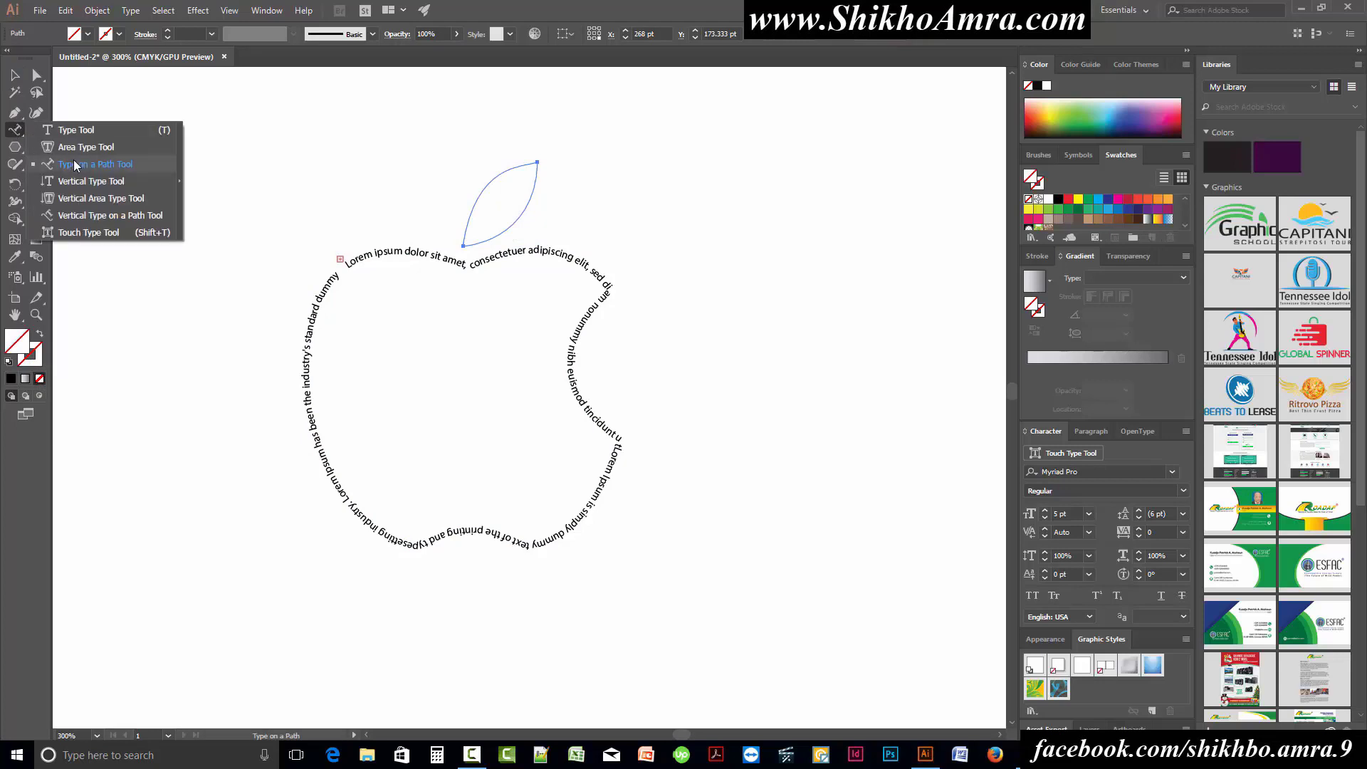
left_click(74, 165)
left_click(485, 187)
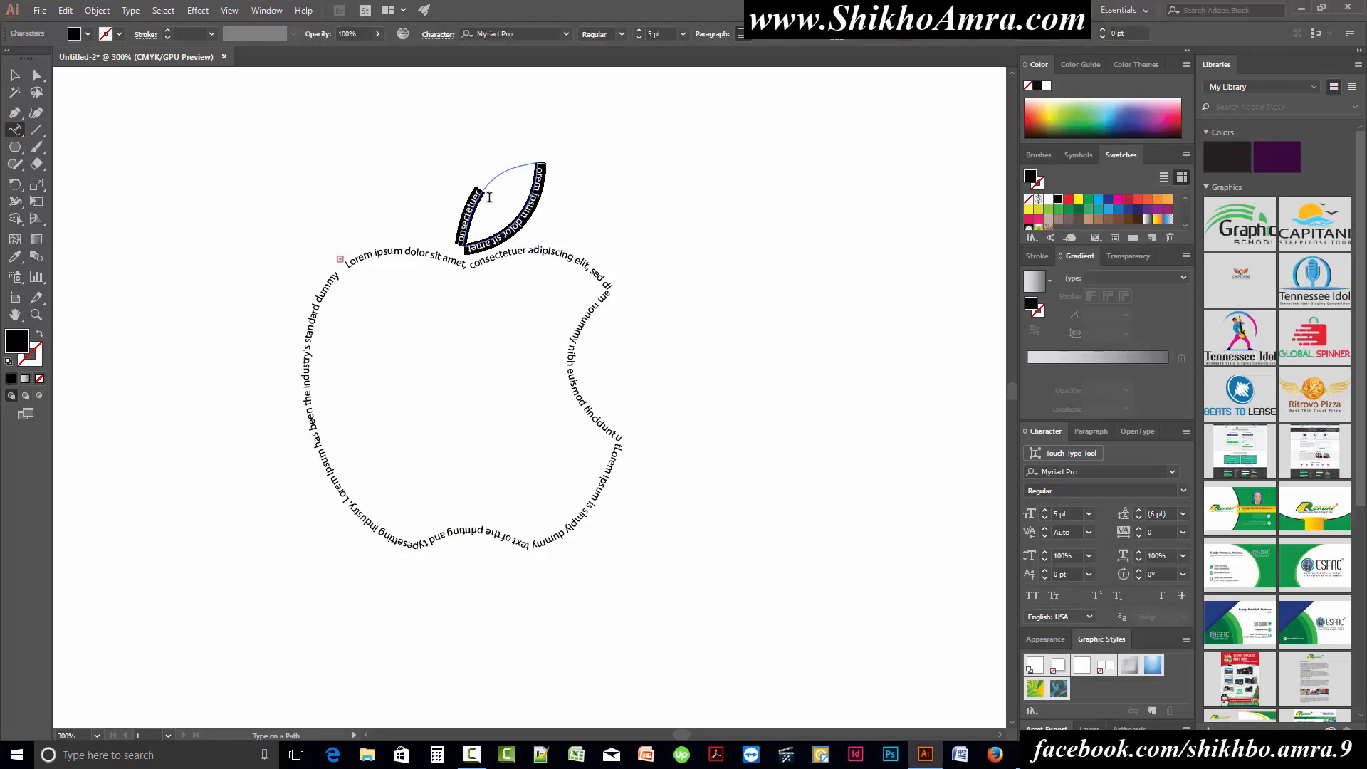
key("ctrl+v")
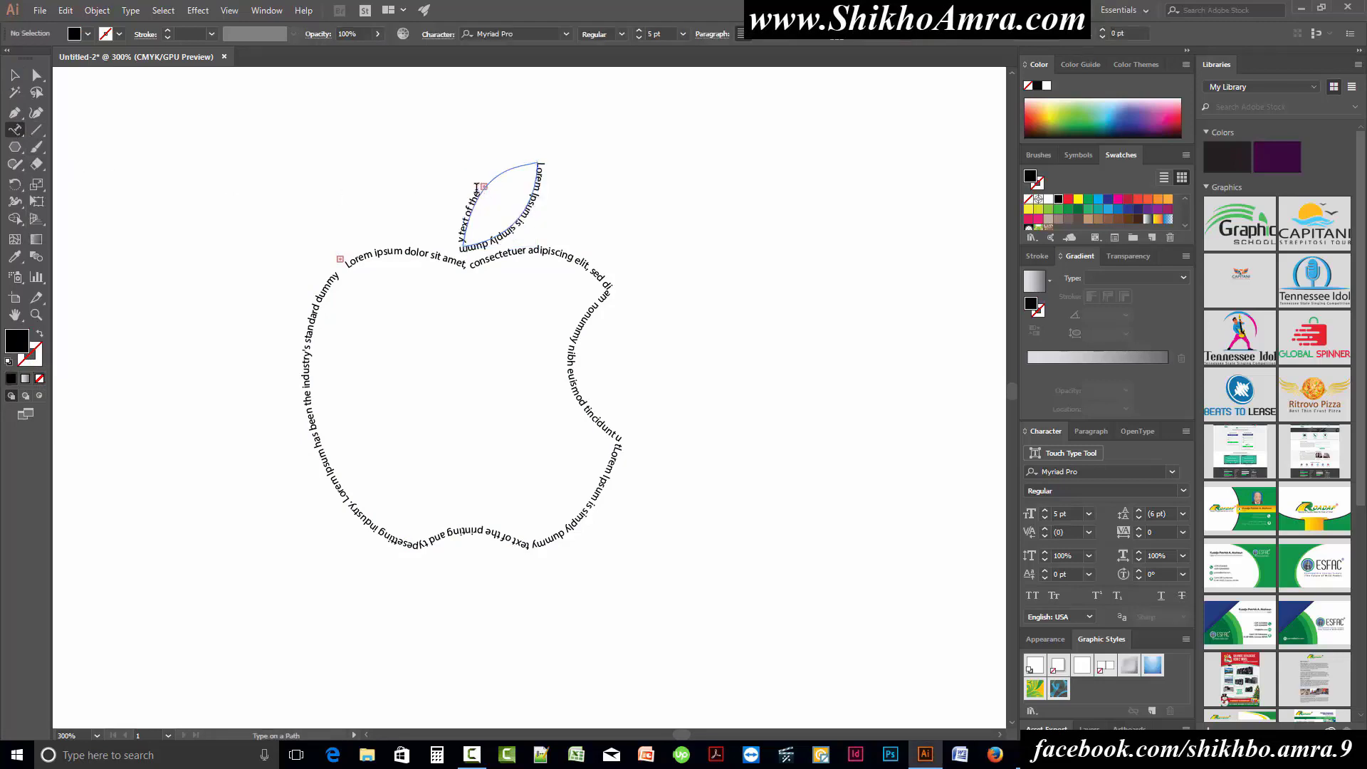
Select all of the leaf's path text and set its font size to 4 pt.
key("ctrl+a")
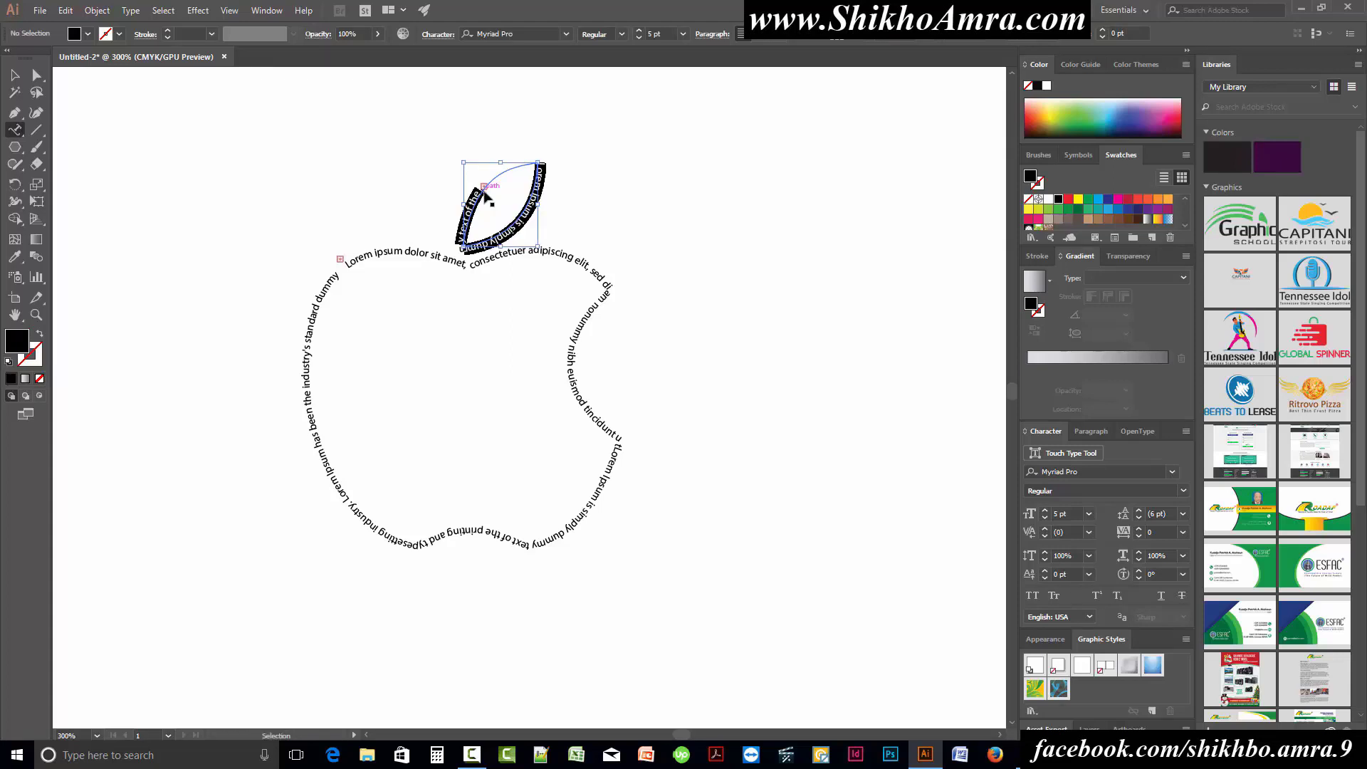
left_click(659, 33)
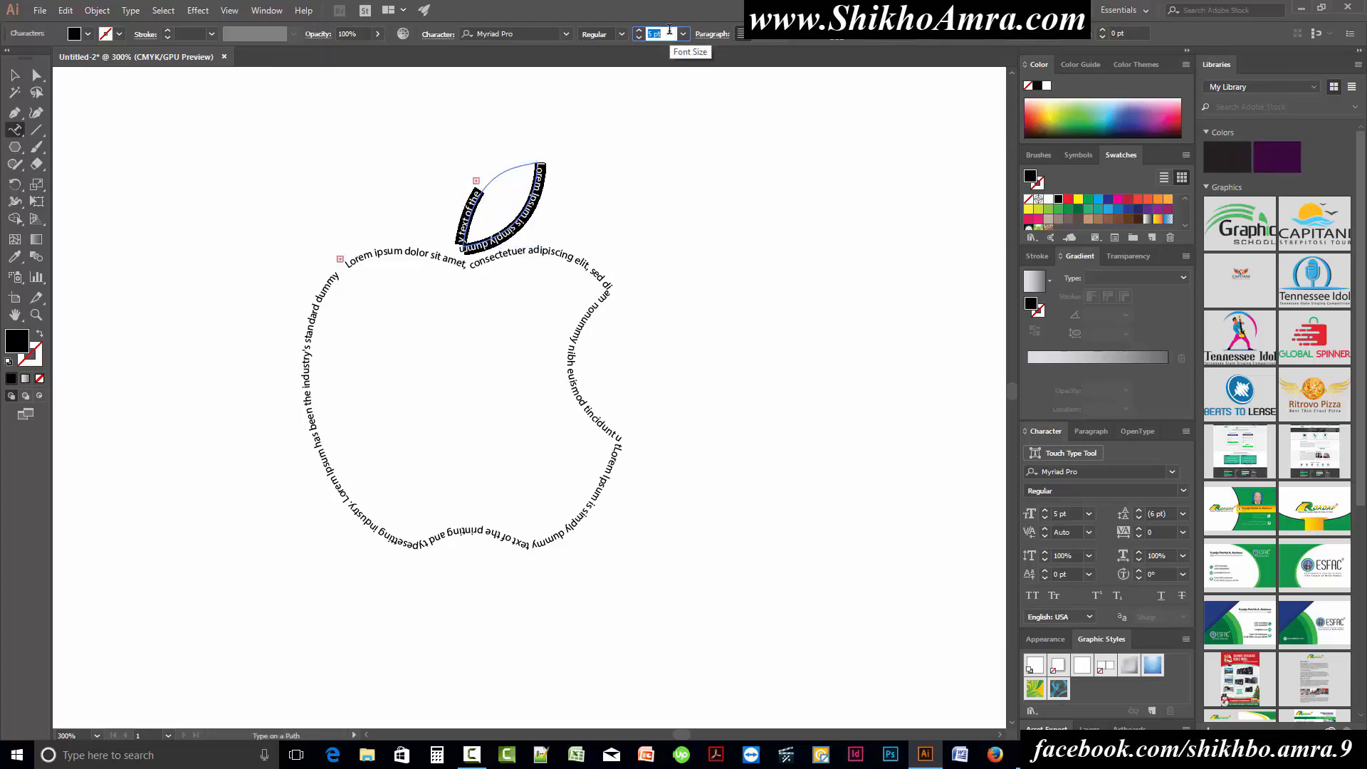
key("Down")
key("Down")
key("Up")
key("Up")
key("Up")
key("Up")
key("Up")
key("Up")
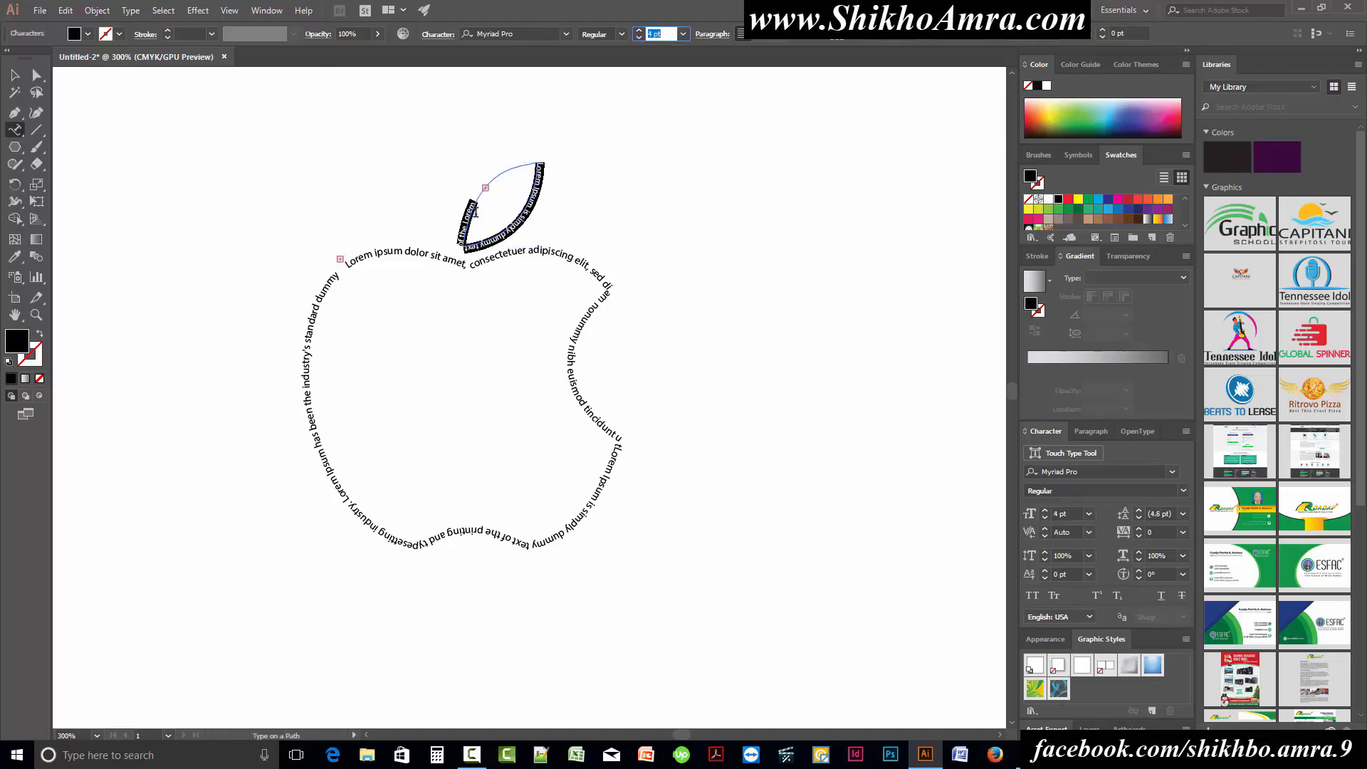
Try other font sizes on the leaf's path text, settle on 4 pt and finish text editing.
key("Down")
key("Down")
key("Down")
key("Down")
key("Down")
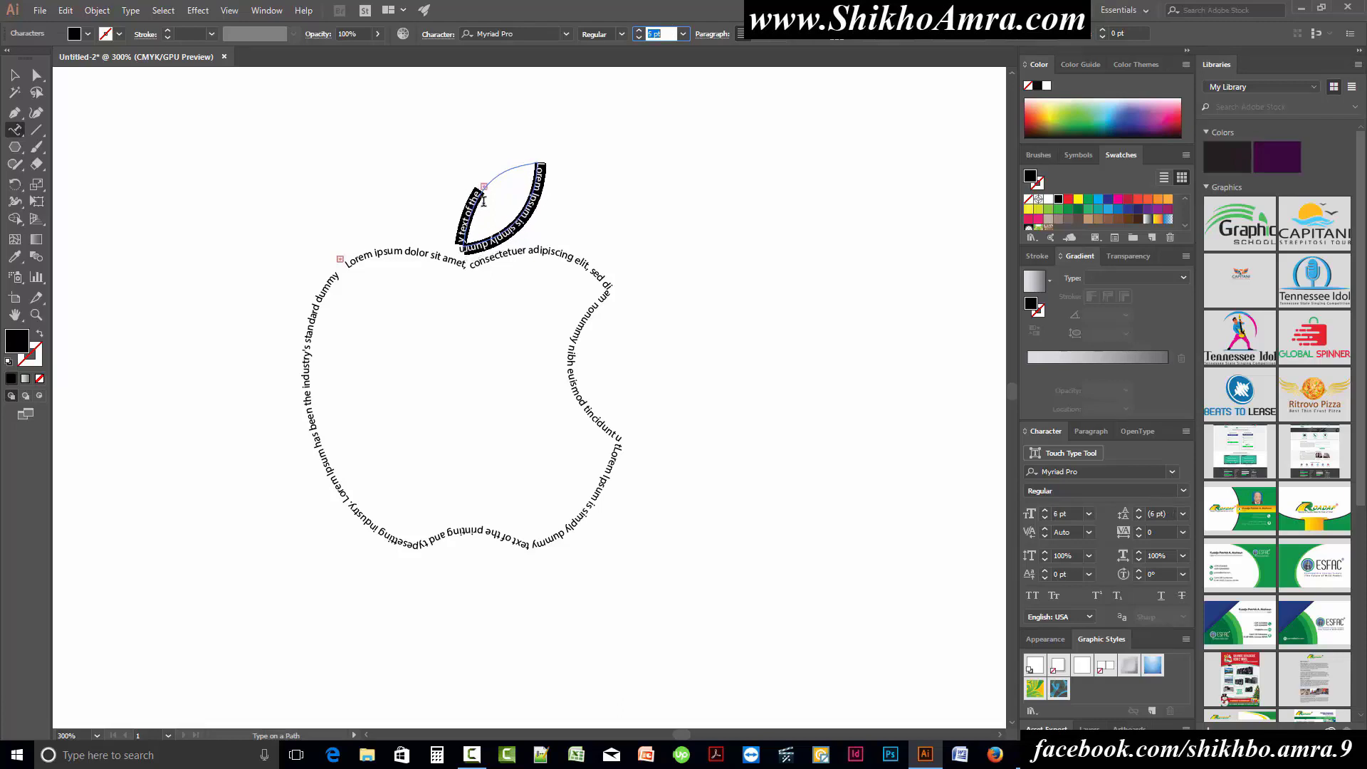
left_click(14, 75)
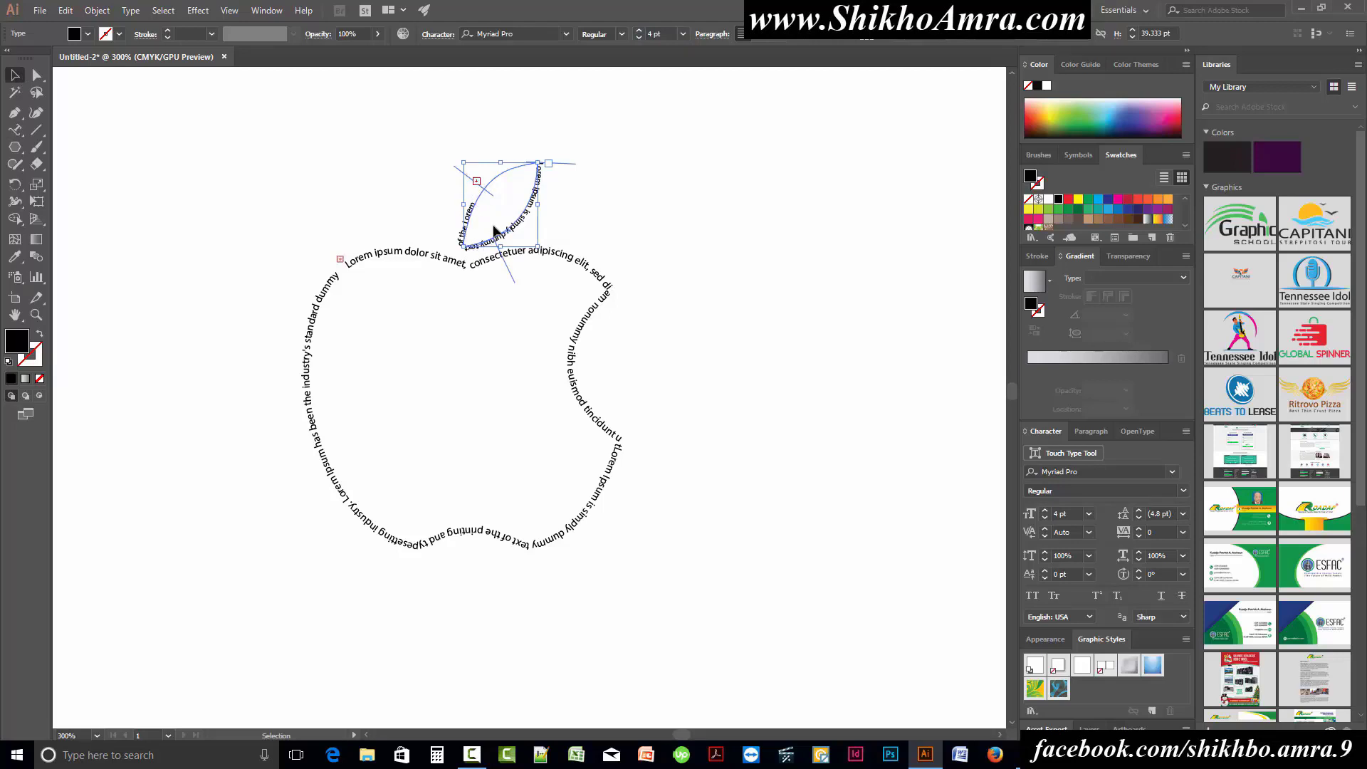
Extend the end bracket of the leaf's path text along the outline to the leaf tip so the text fills it, and deselect.
left_click_drag(489, 196, 532, 173)
left_click(350, 156)
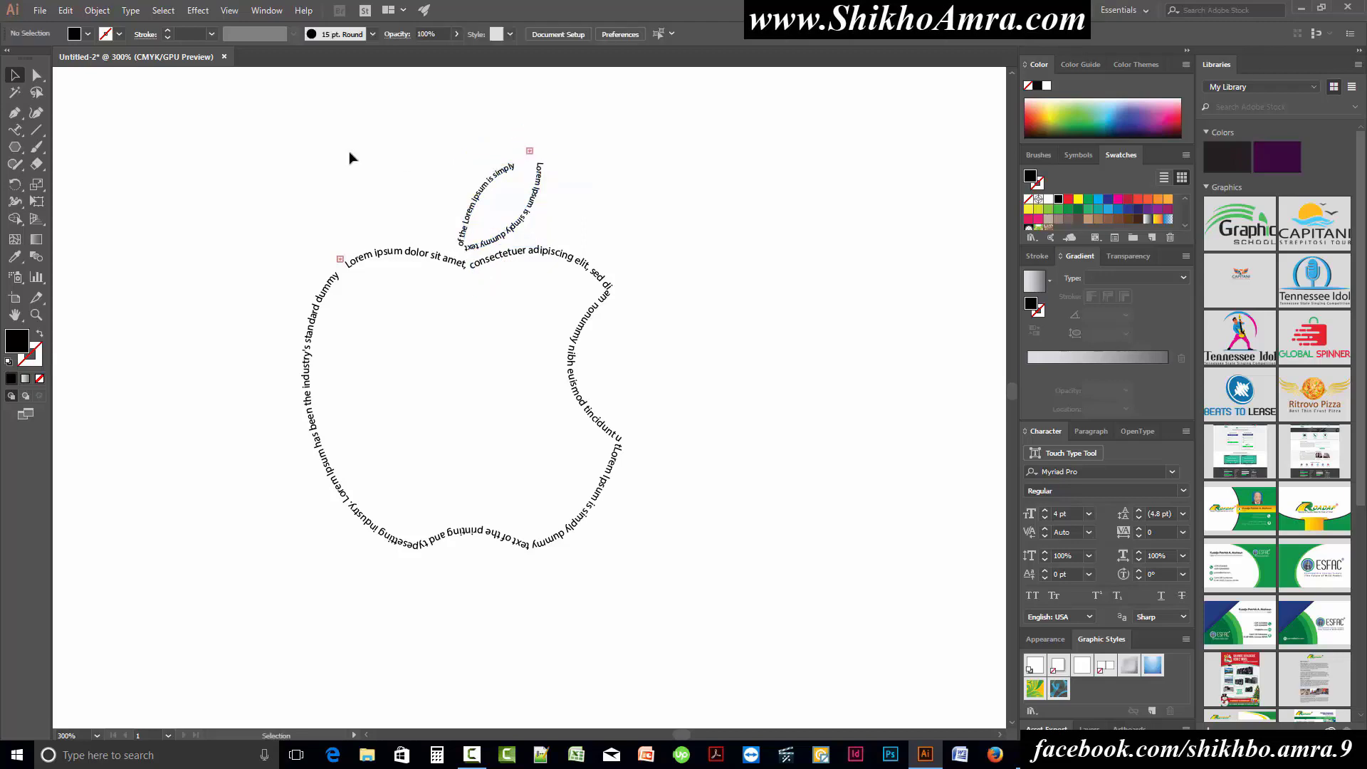
left_click(535, 168)
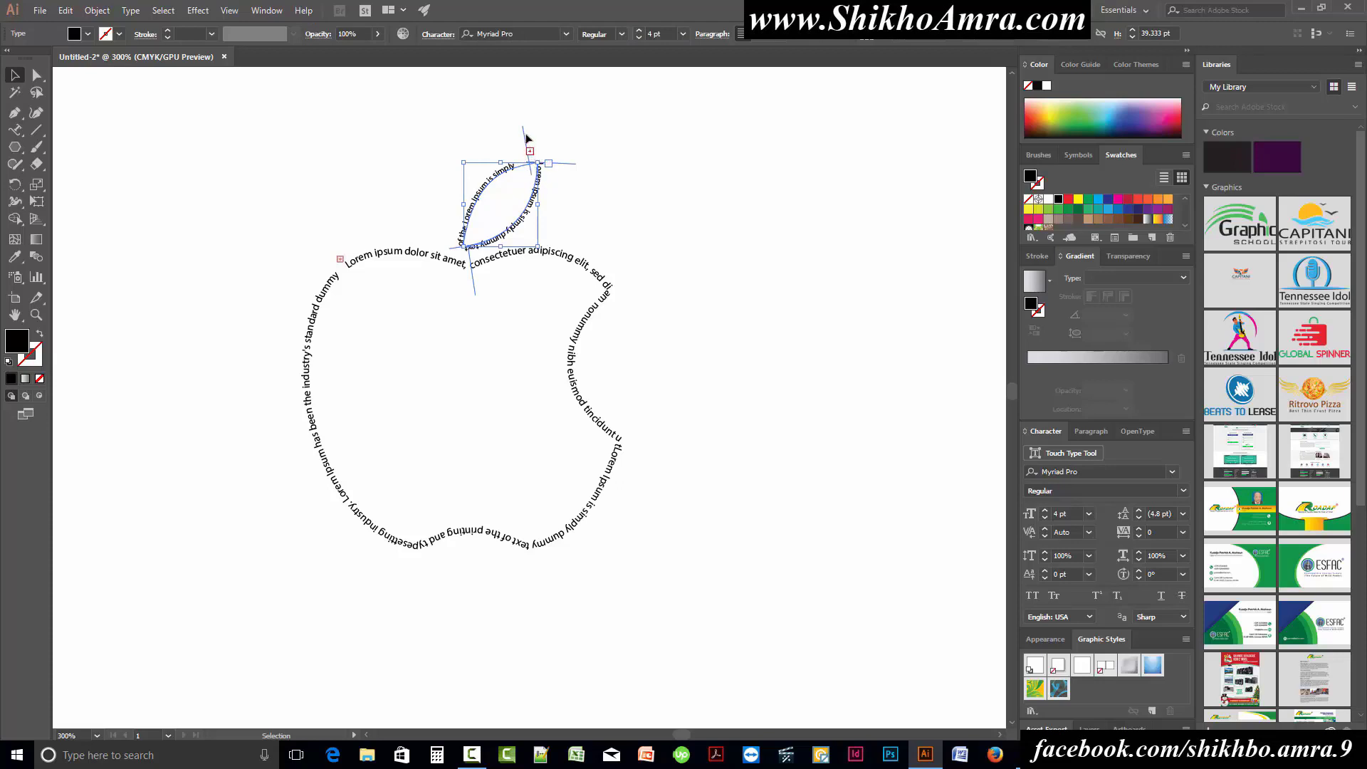
left_click_drag(527, 139, 530, 140)
left_click(401, 160)
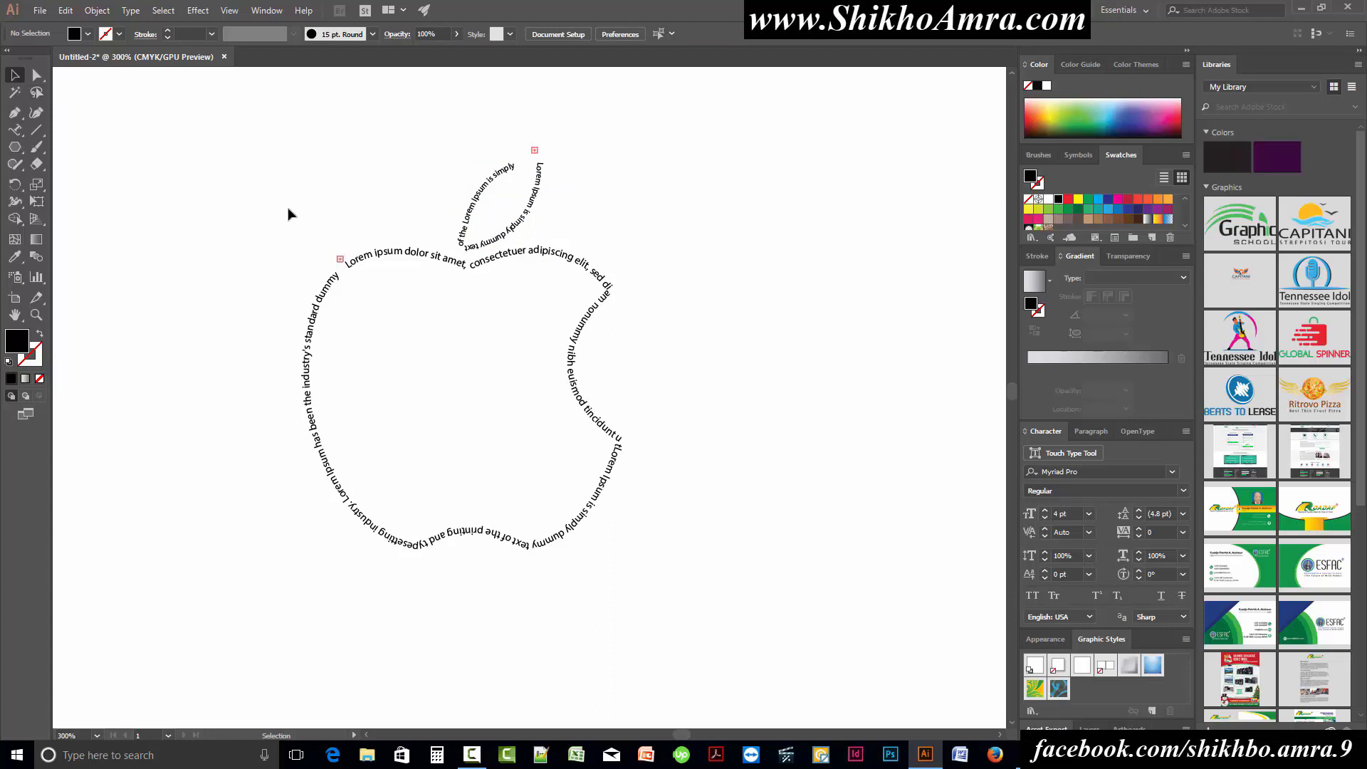
scroll(506, 374, "down", 3)
scroll(455, 402, "up", 2)
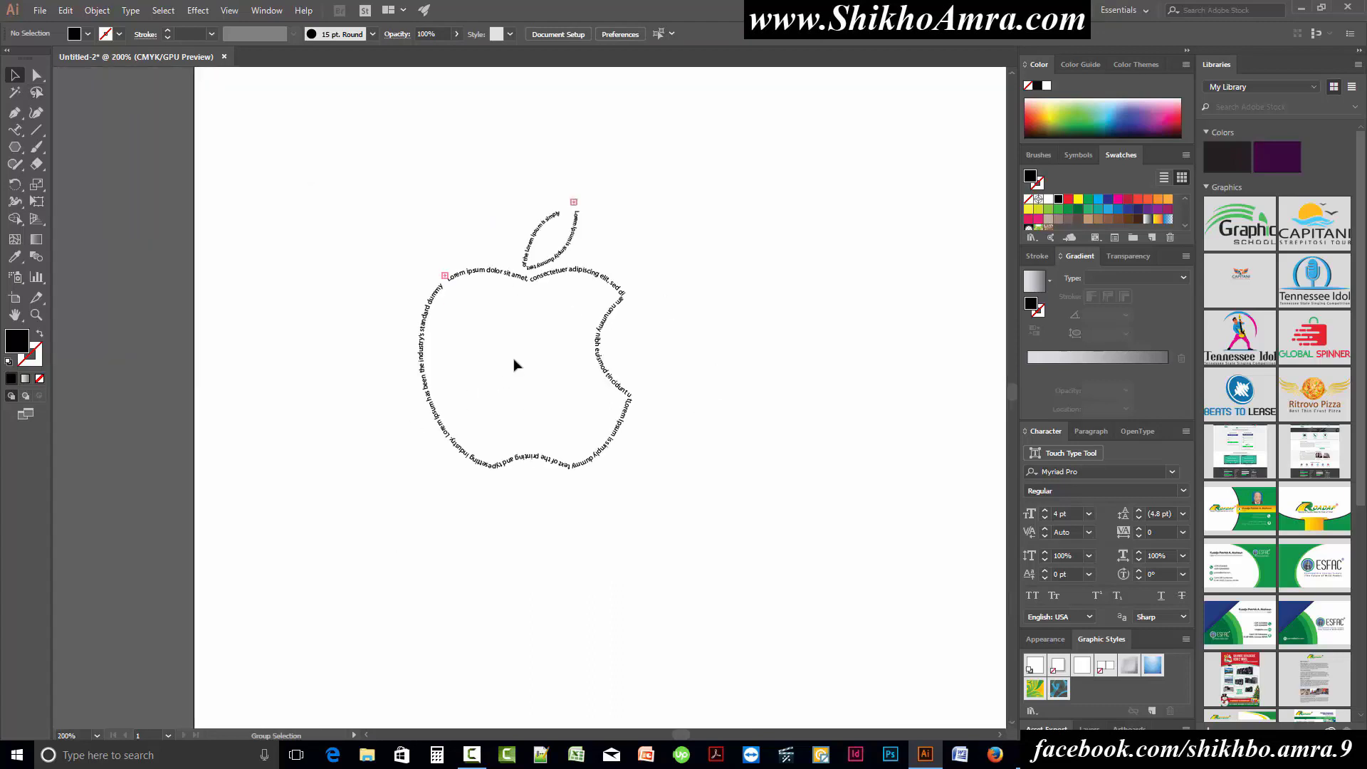
left_click_drag(316, 143, 730, 511)
left_click(703, 535)
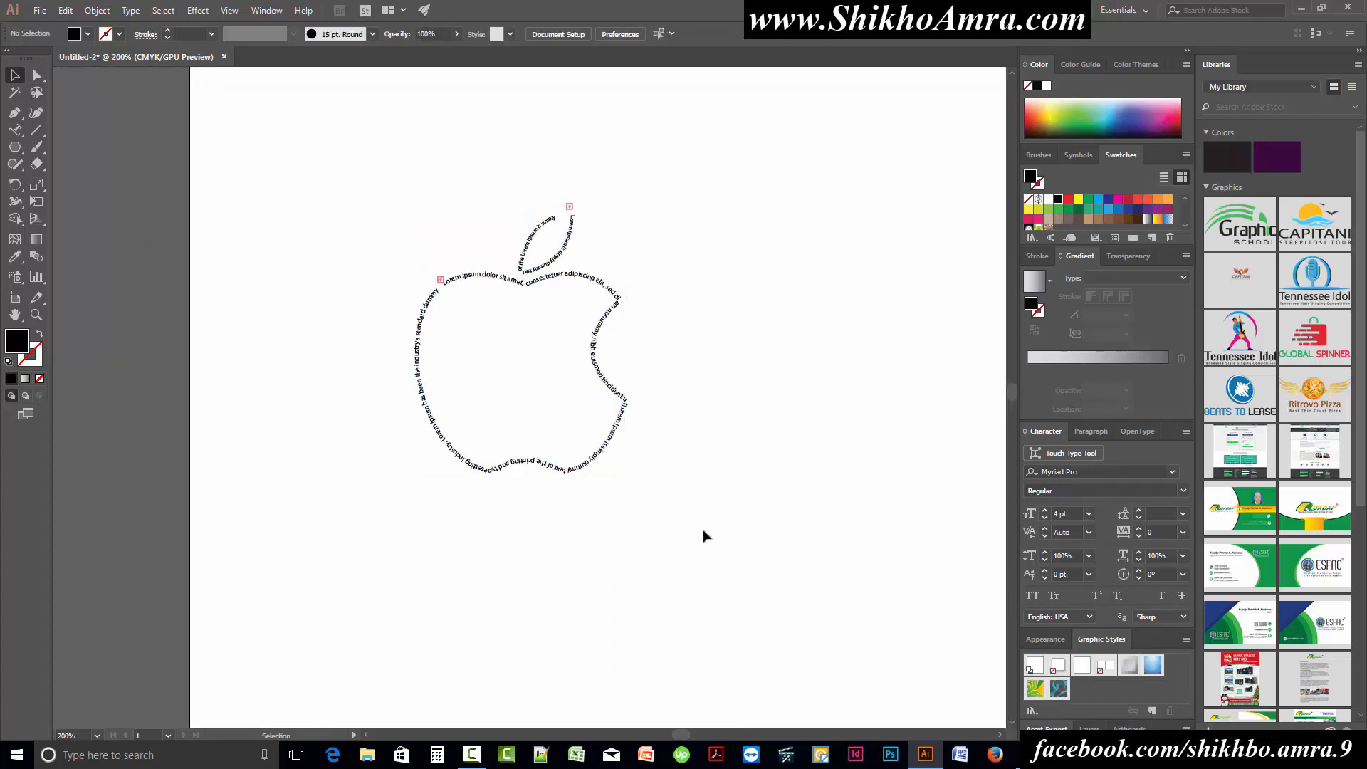
Draw an open S-shaped curve about 366 pt wide and 174 pt high below the apple with the Pen tool.
key("space")
left_click_drag(340, 229, 272, 235)
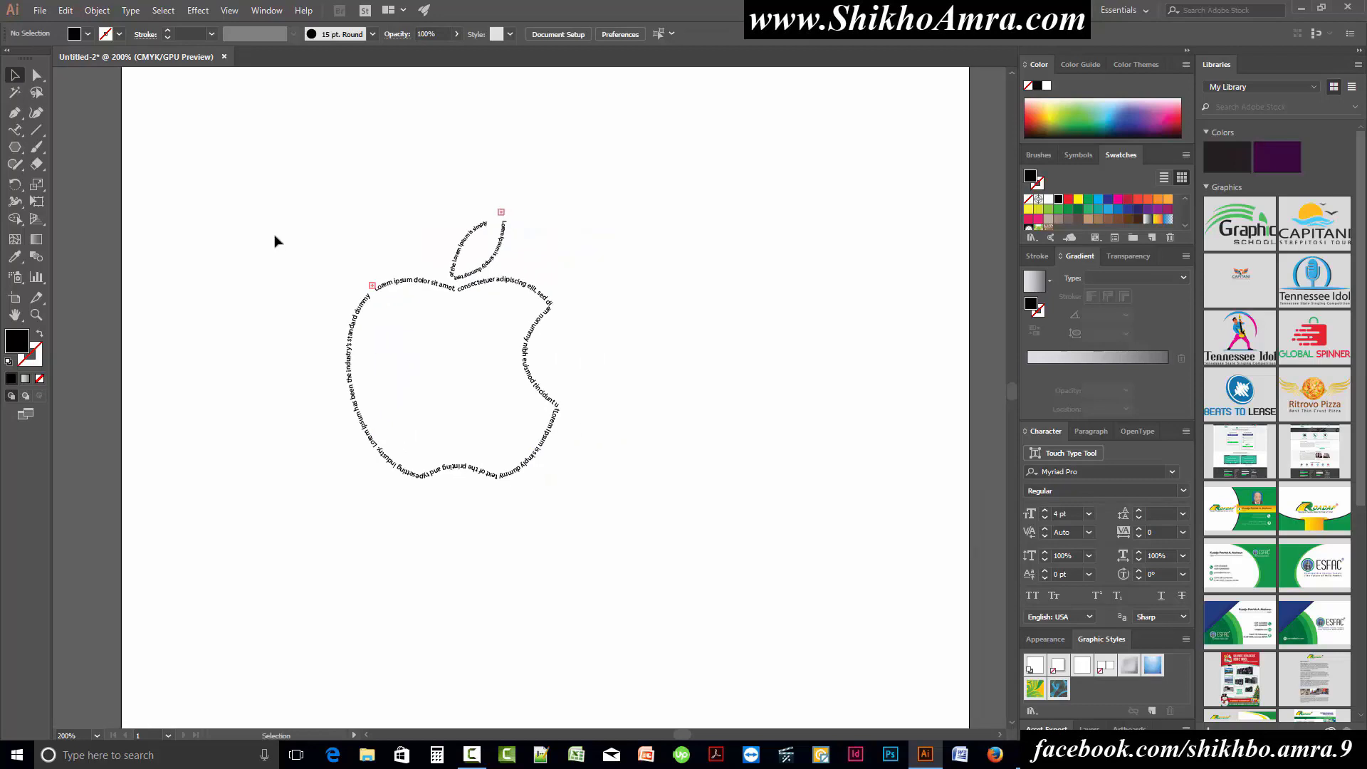
key("space")
left_click_drag(254, 174, 250, 98)
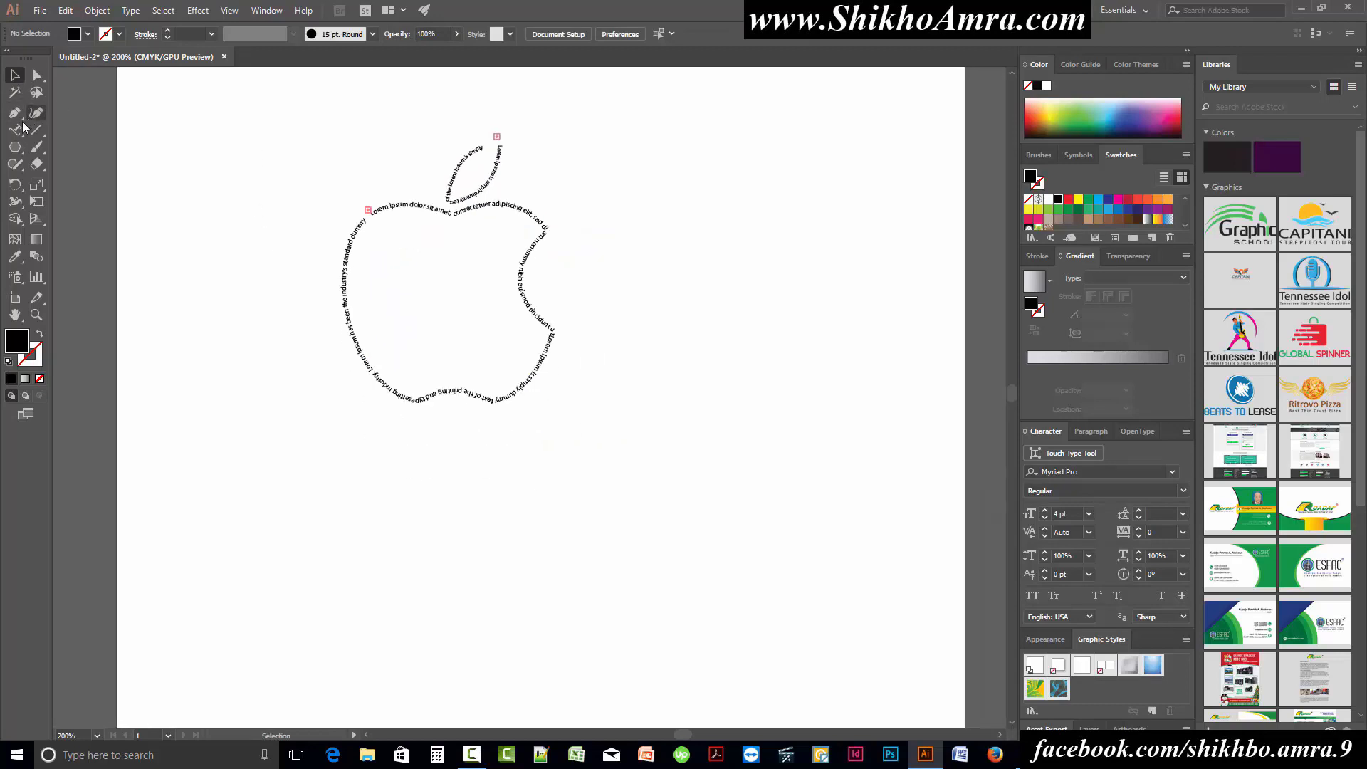
left_click(17, 114)
left_click(95, 114)
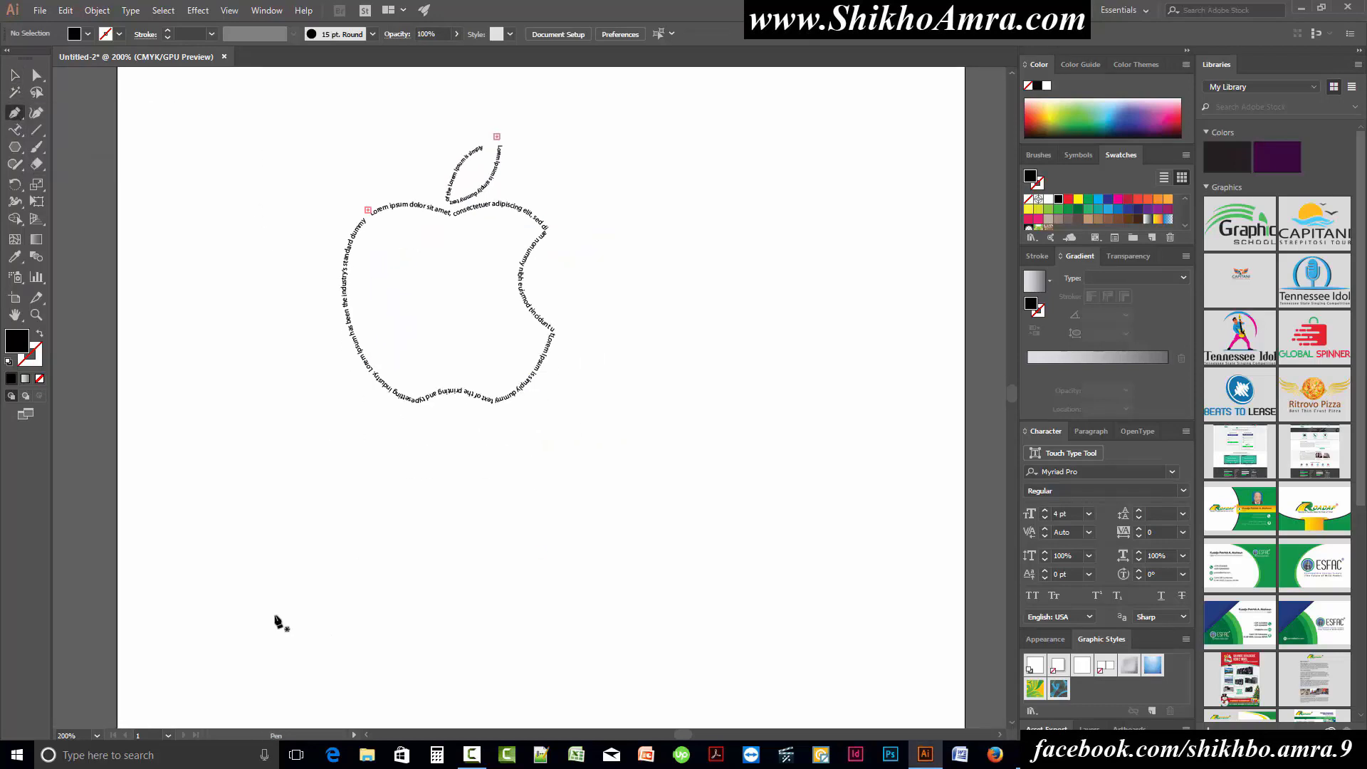
key("space")
left_click_drag(297, 505, 283, 414)
left_click(231, 516)
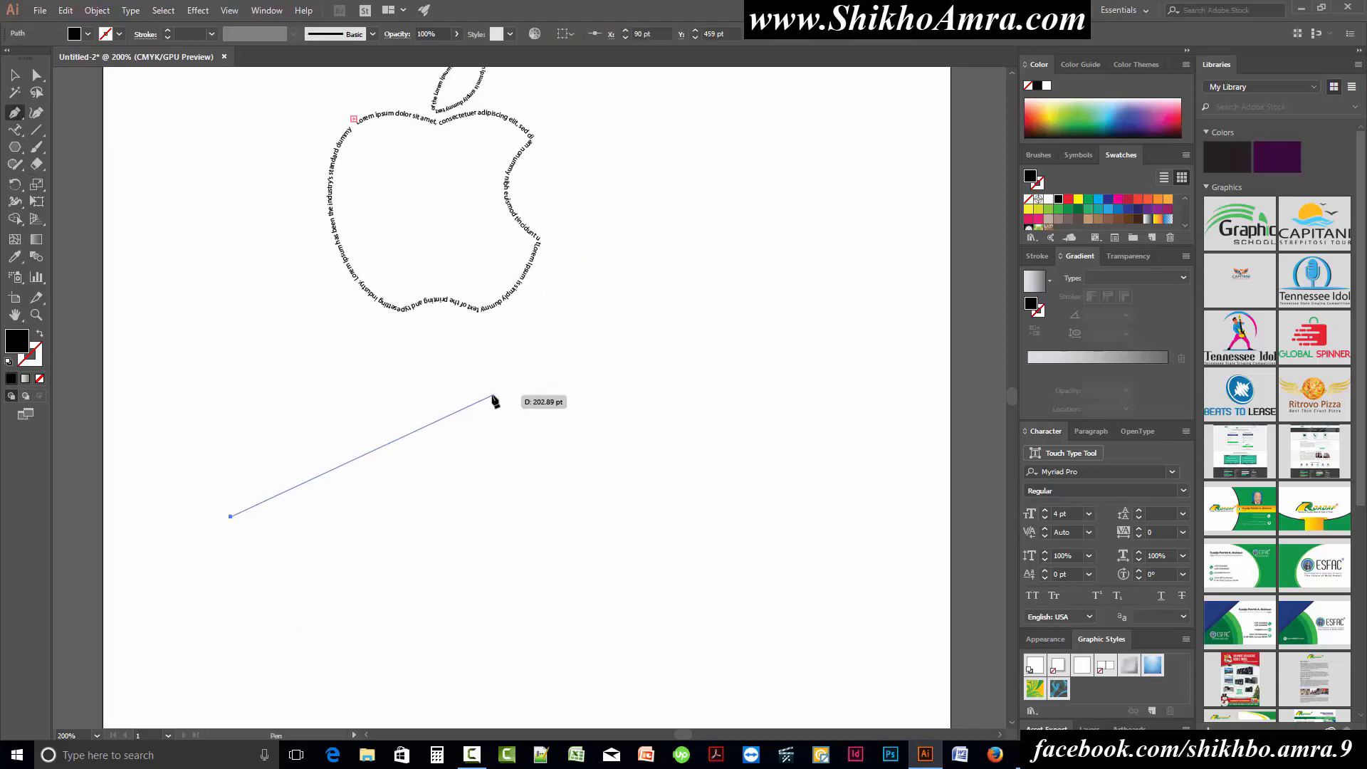
left_click_drag(484, 402, 692, 404)
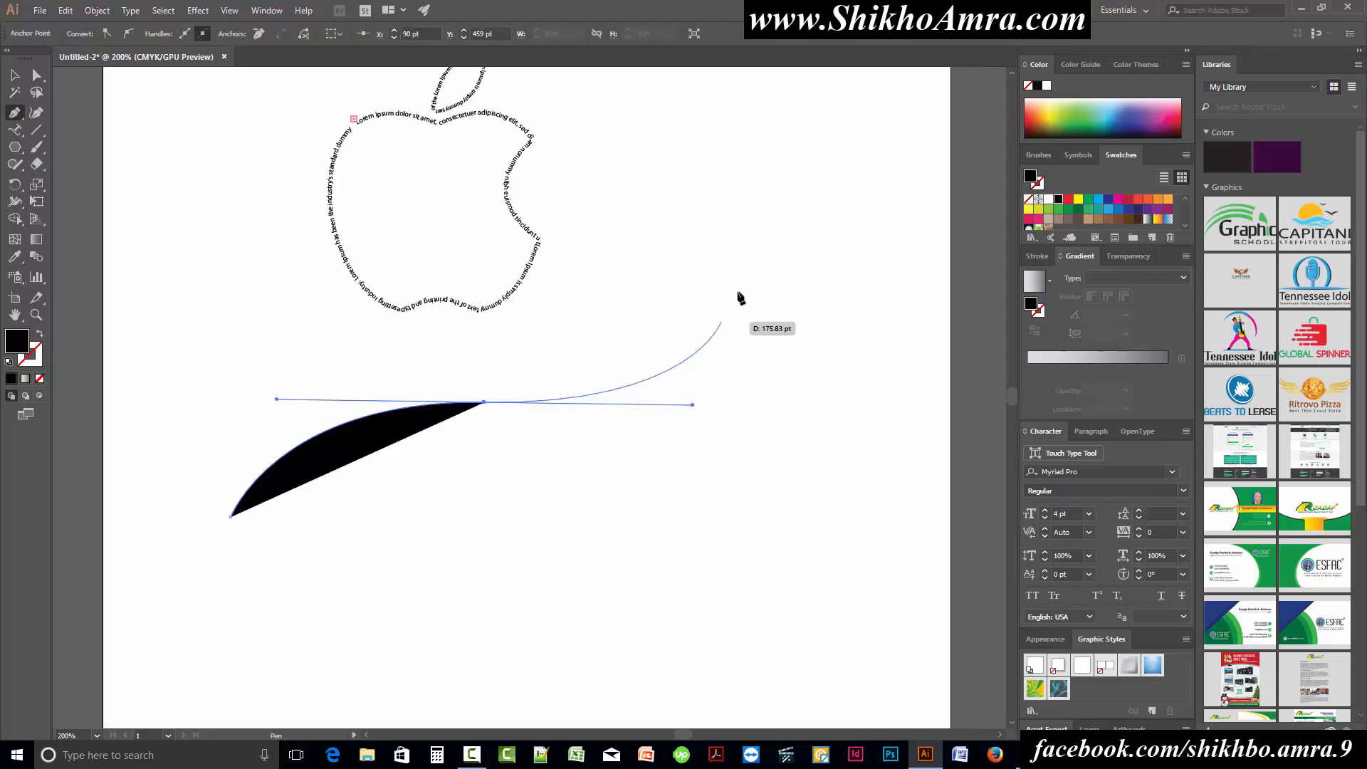
left_click_drag(752, 271, 761, 240)
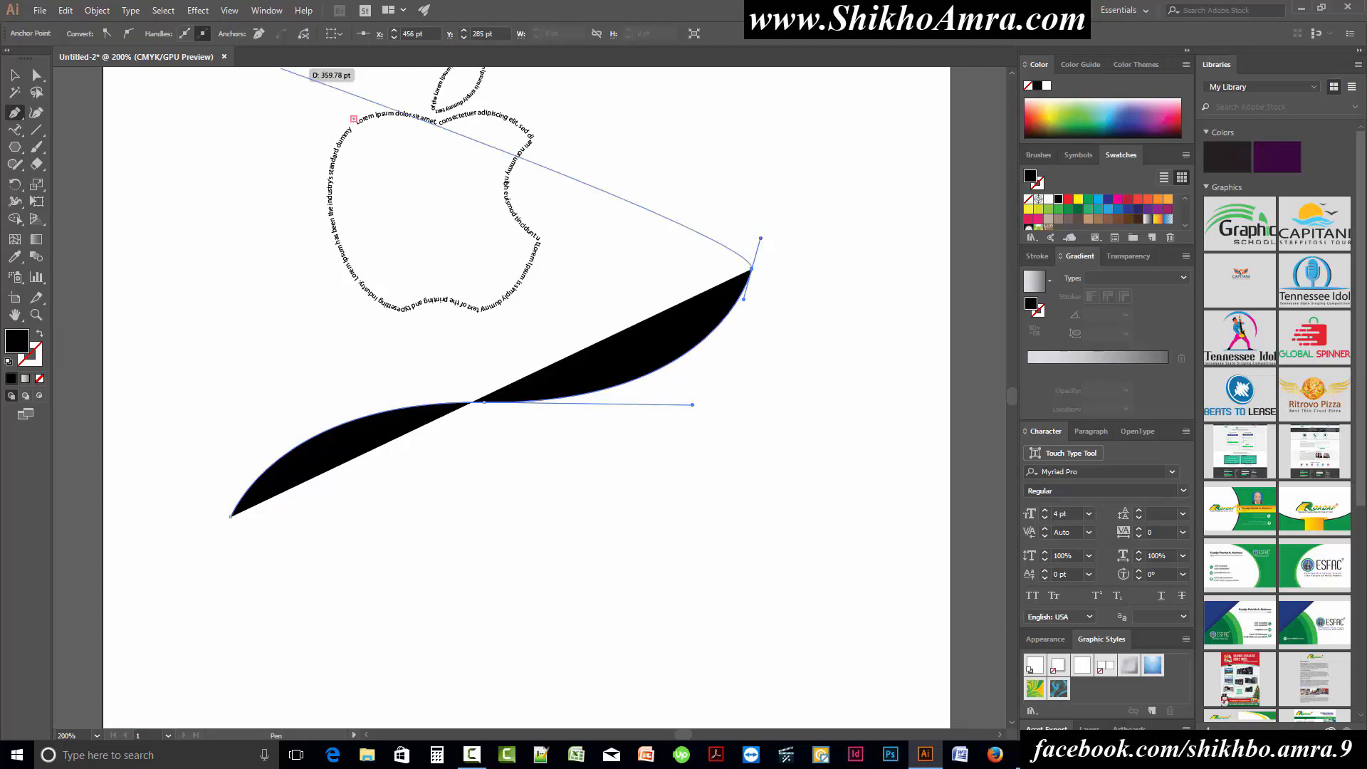
Remove the S-curve's fill and place Lorem Ipsum placeholder text along it as type on a path.
left_click(15, 75)
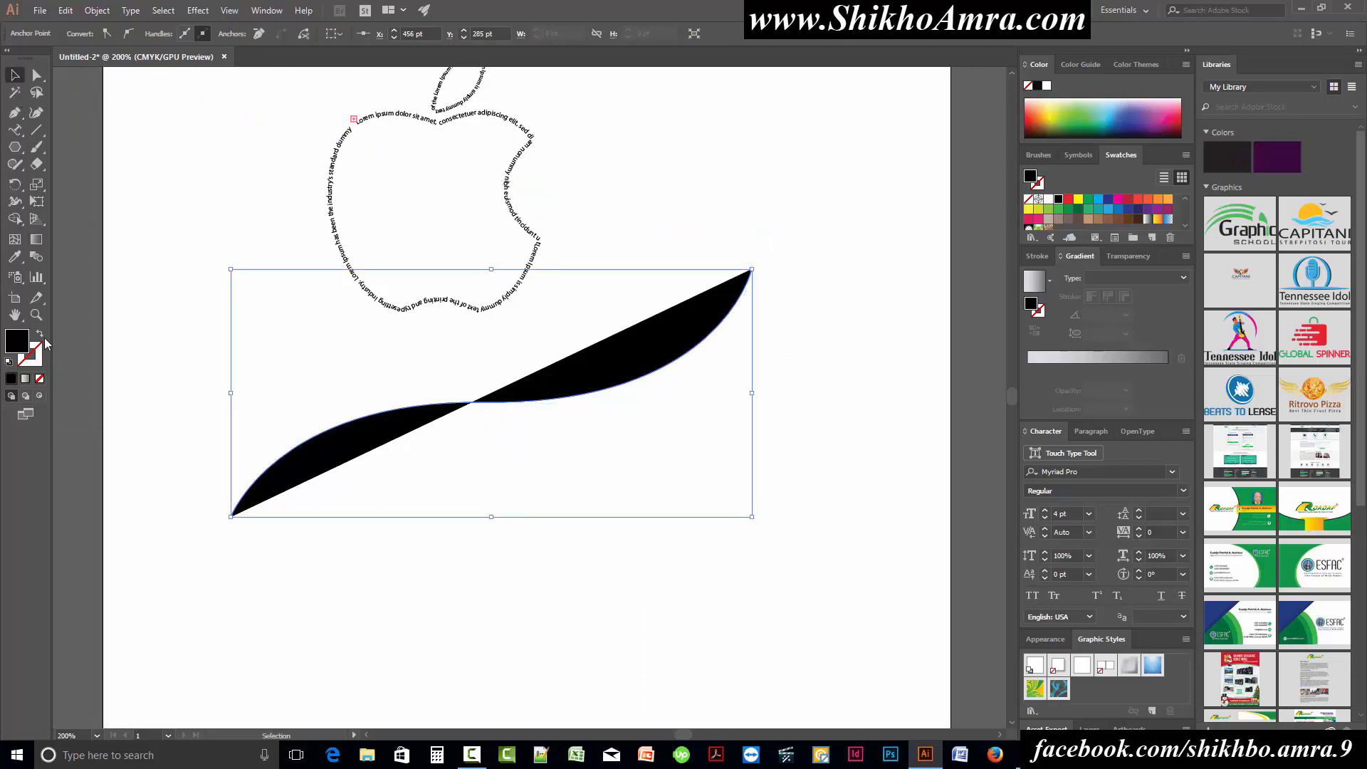
left_click(39, 378)
left_click(15, 129)
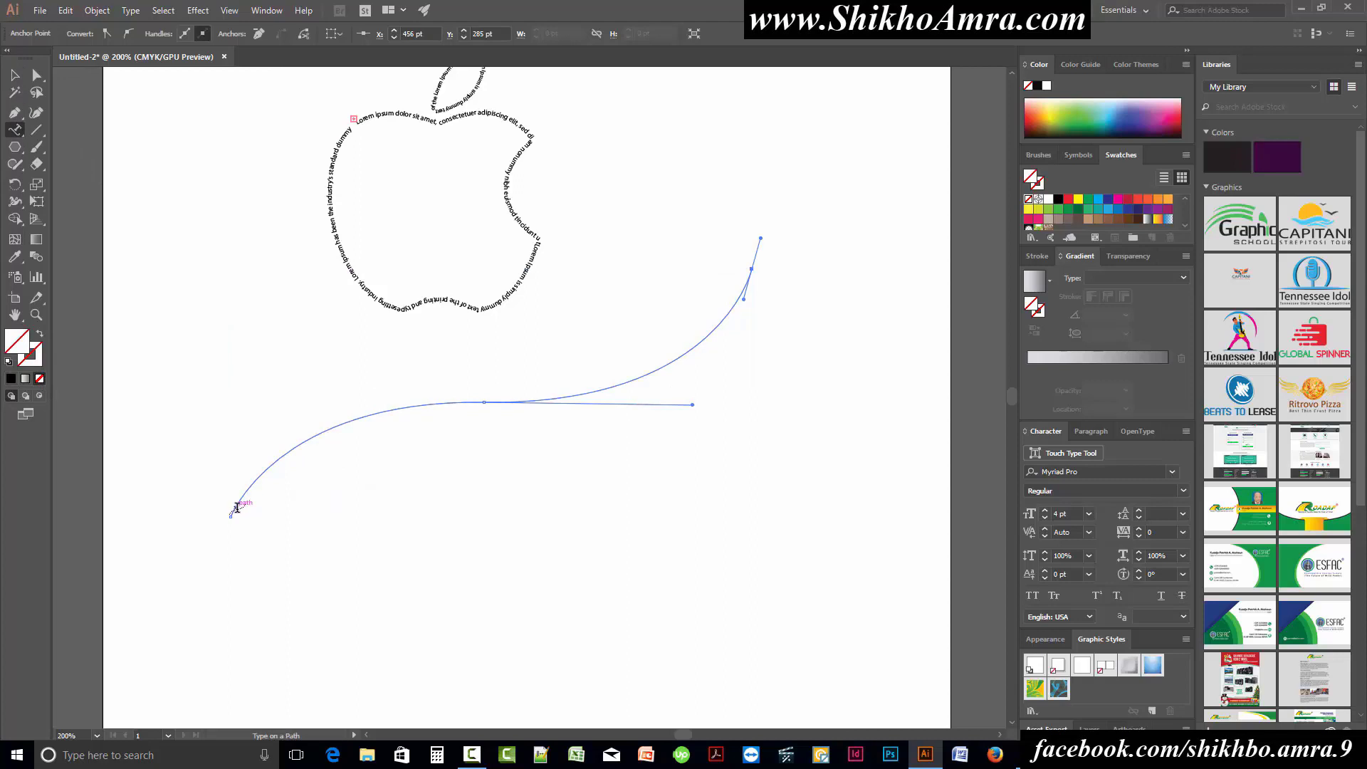
left_click(237, 508)
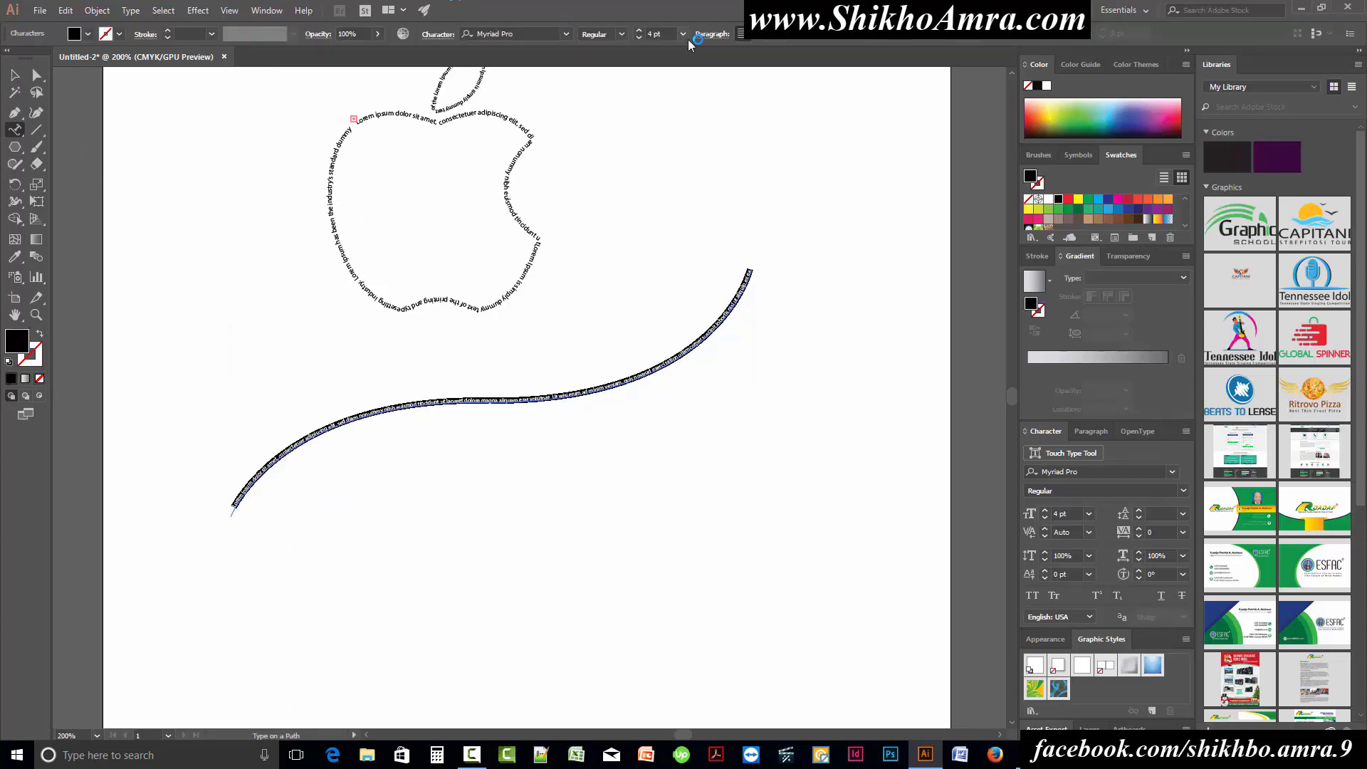
Set the S-curve text's font size to 15 pt and finish text editing.
left_click(659, 34)
type("9")
key("Return")
key("Up")
key("Up")
key("Up")
key("Up")
key("Up")
key("Up")
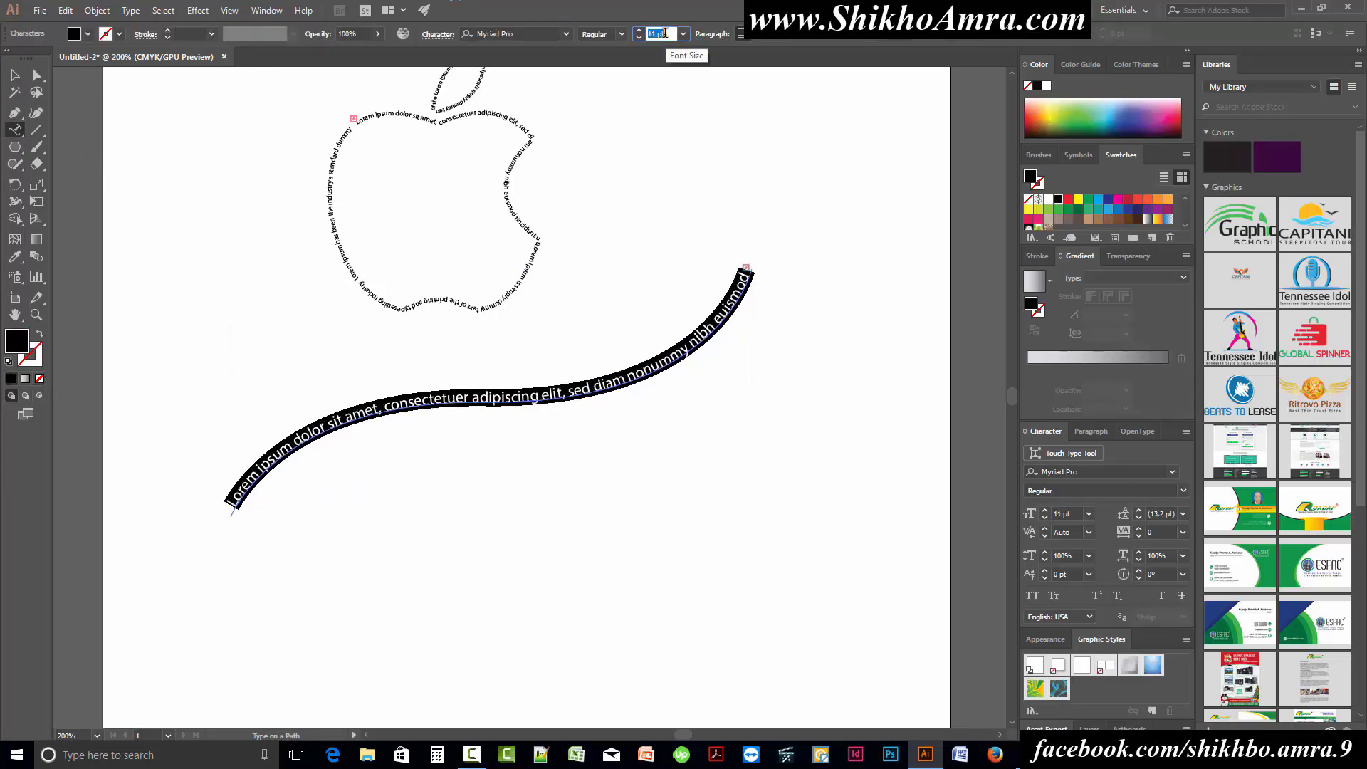
left_click(15, 78)
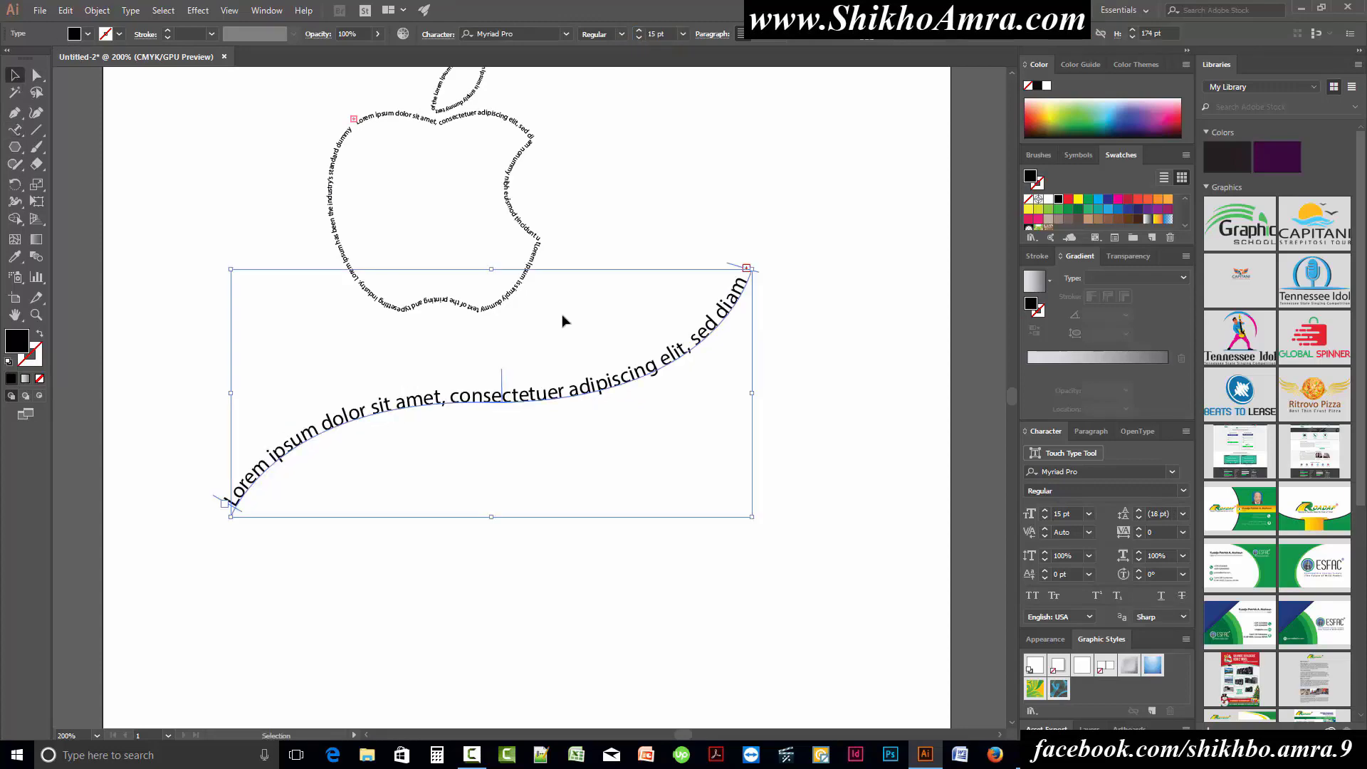
Move the S-curve text slightly up and to the right, closer to the apple, and deselect it.
left_click(625, 204)
left_click_drag(625, 204, 586, 384)
left_click_drag(530, 613, 551, 542)
left_click(601, 347)
scroll(601, 348, "down", 2)
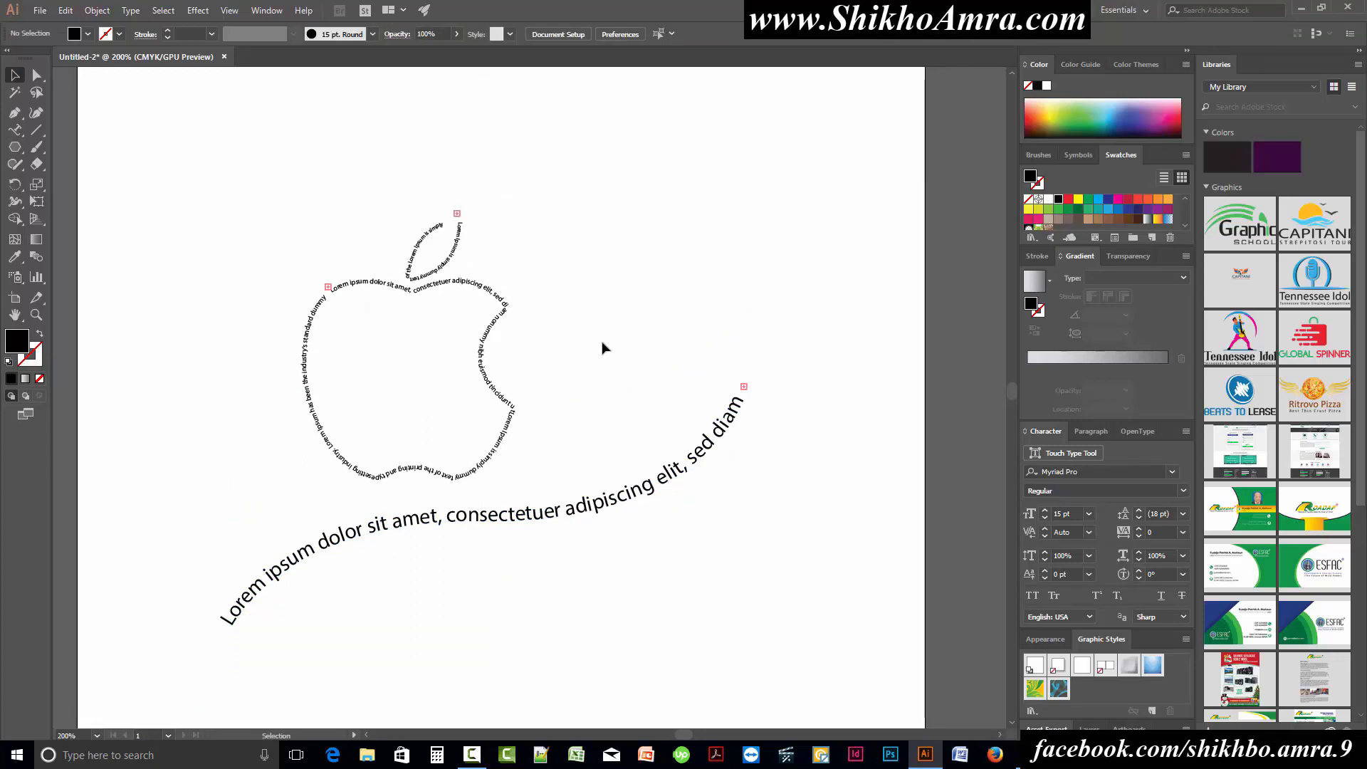
left_click_drag(189, 158, 702, 644)
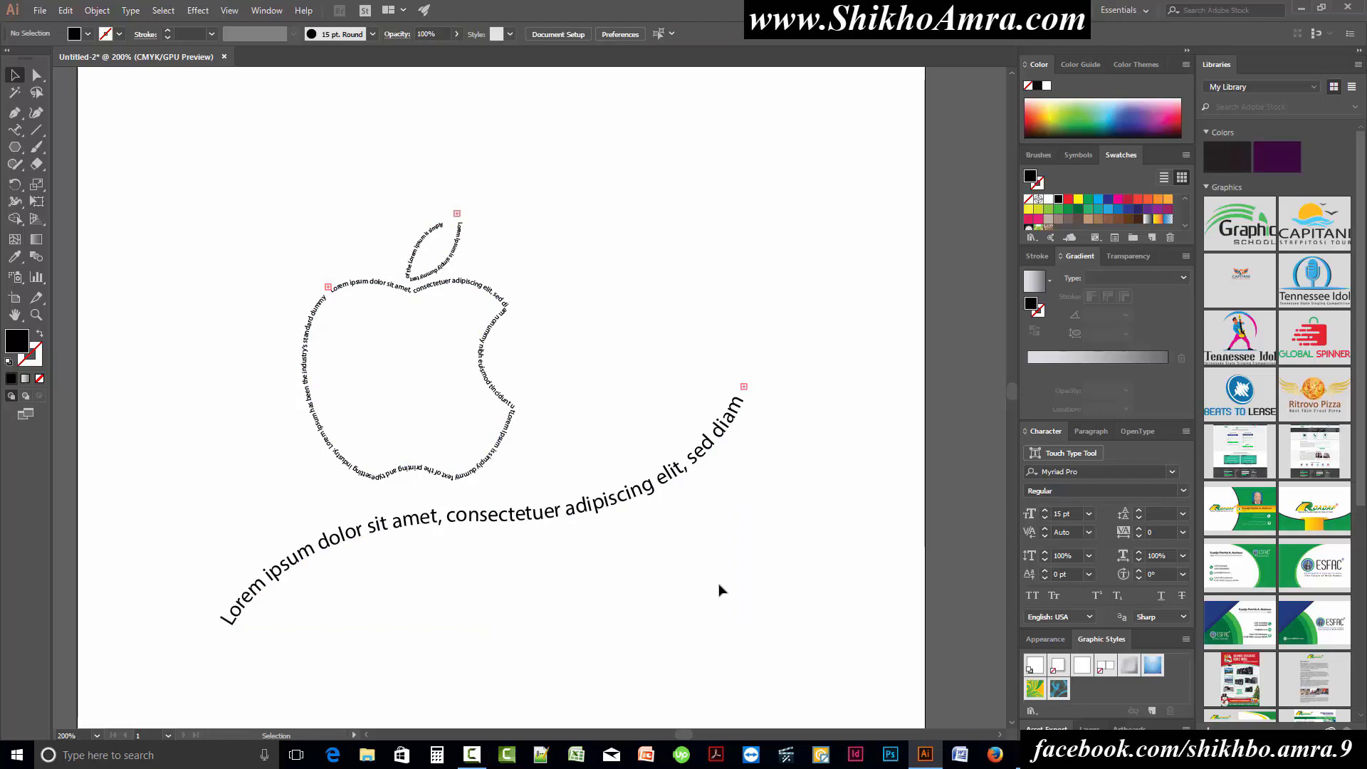
left_click_drag(720, 588, 261, 178)
left_click(261, 178)
left_click_drag(178, 127, 479, 305)
left_click(572, 327)
left_click(500, 318)
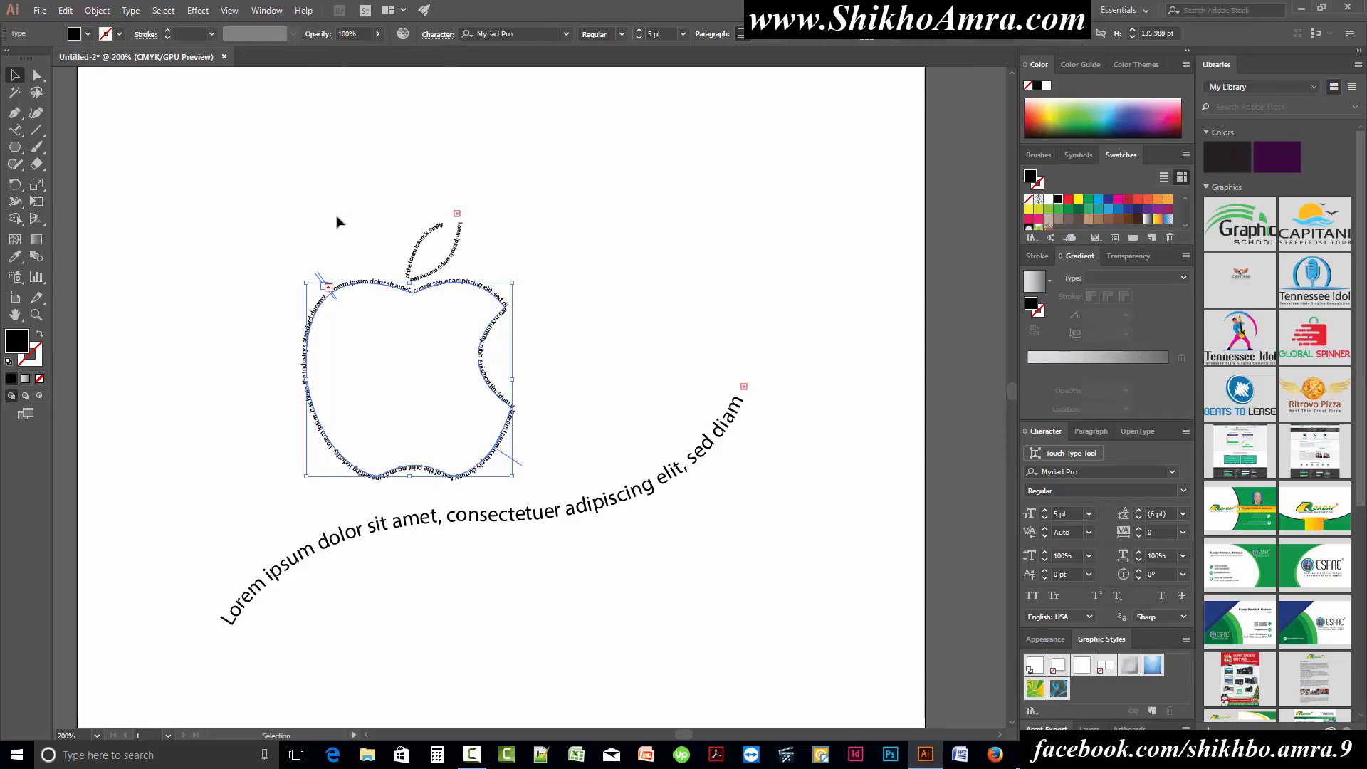
left_click(318, 223)
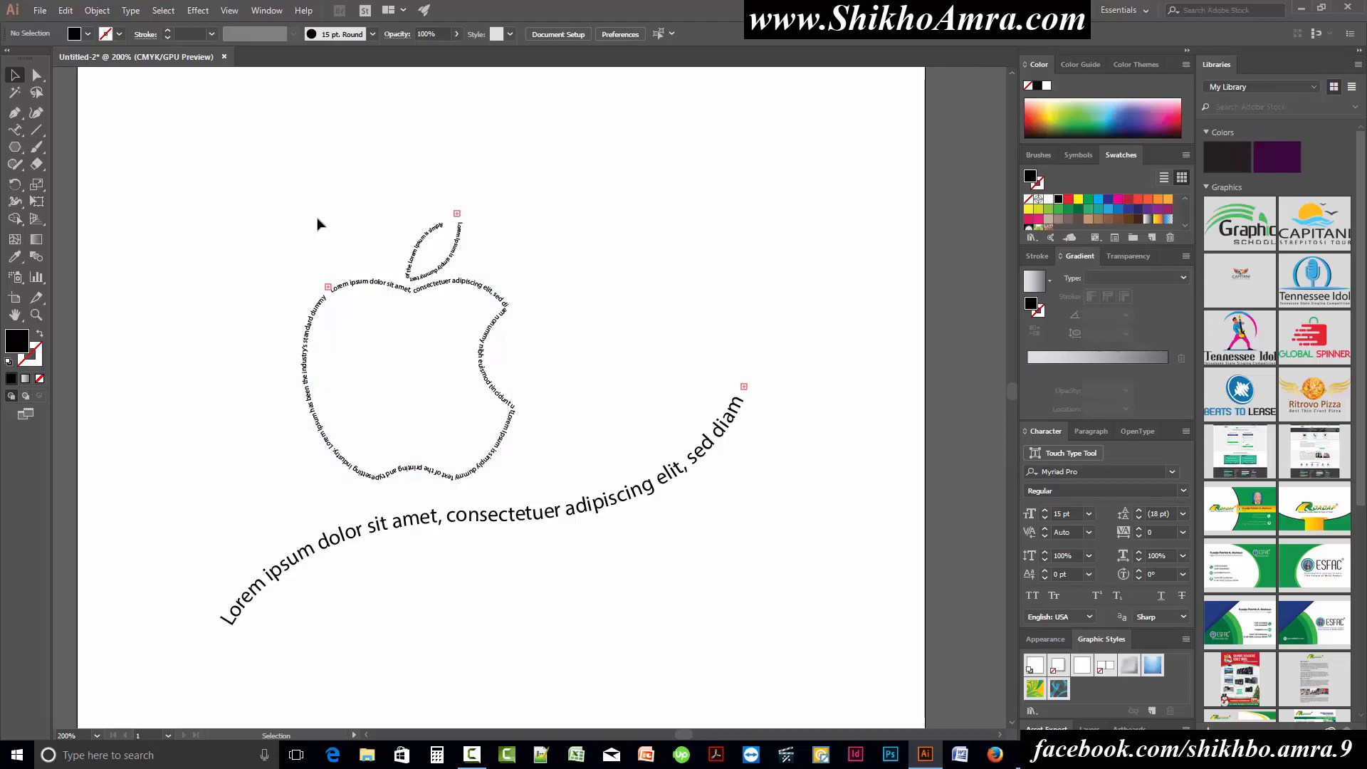